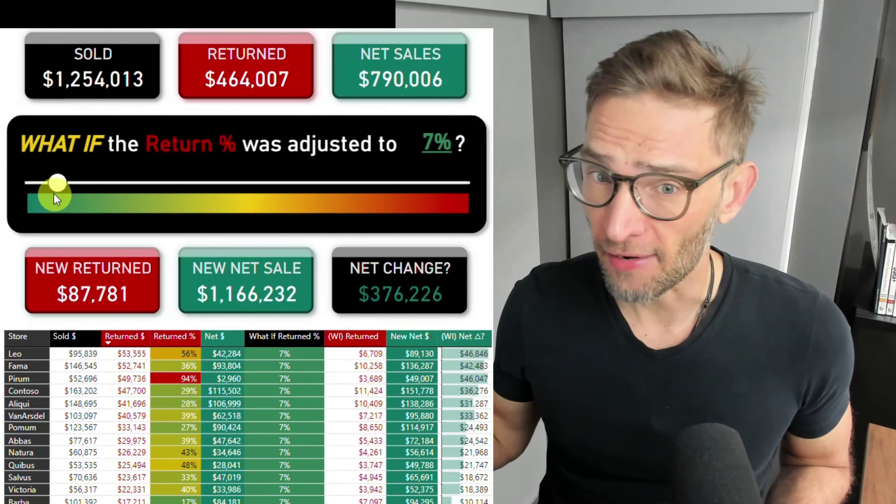
- Raise the what-if return percentage above the store table in stages through 16% and 43% to a much higher rate
drag(58, 345, 69, 346)
drag(70, 158, 97, 154)
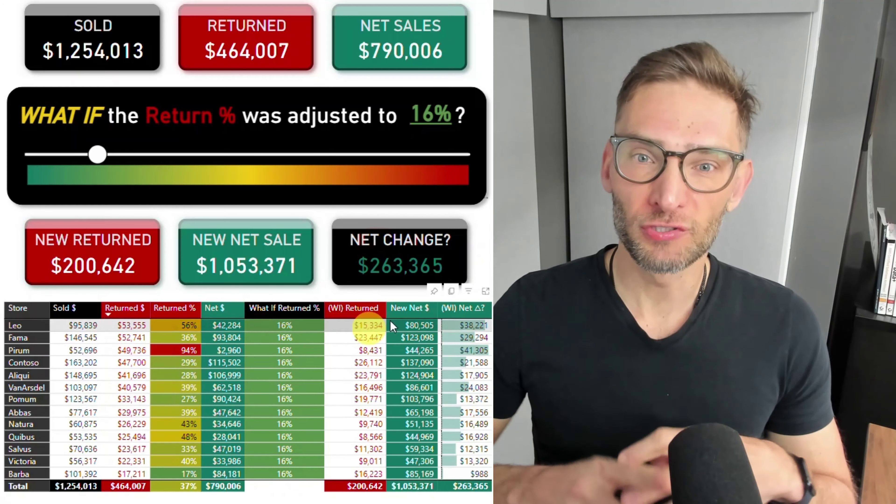
drag(98, 156, 217, 155)
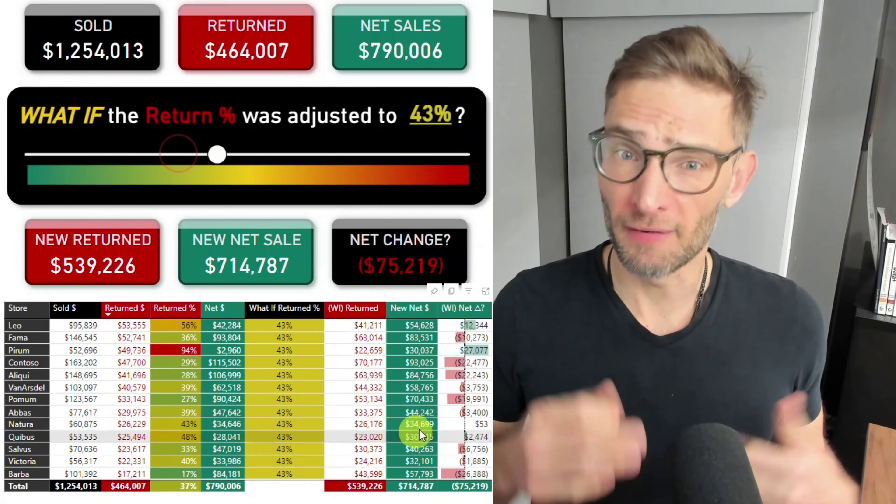
drag(220, 154, 412, 155)
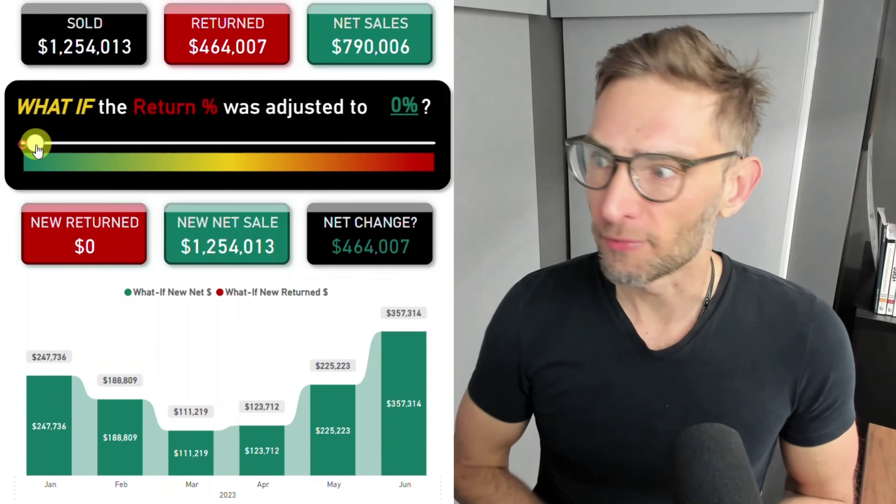
- Raise the what-if return percentage above the monthly chart to 67% and beyond, and try a lower rate as well
drag(30, 146, 299, 143)
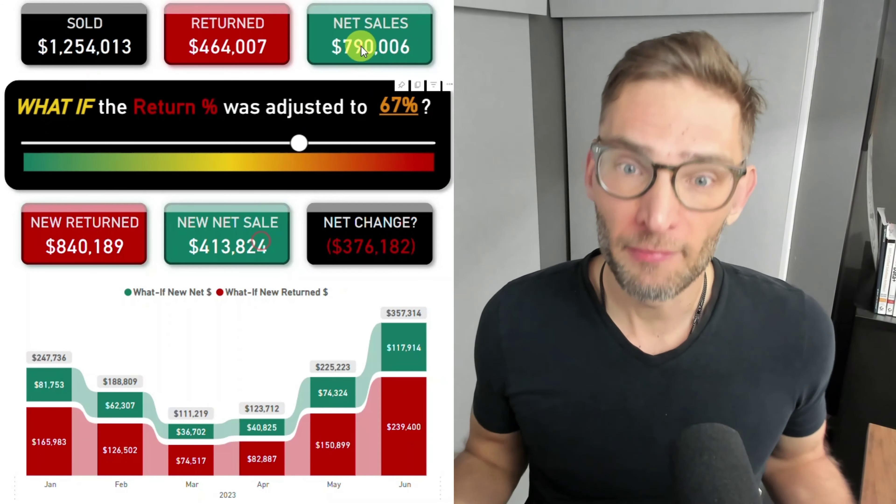
drag(300, 142, 404, 144)
drag(188, 138, 100, 138)
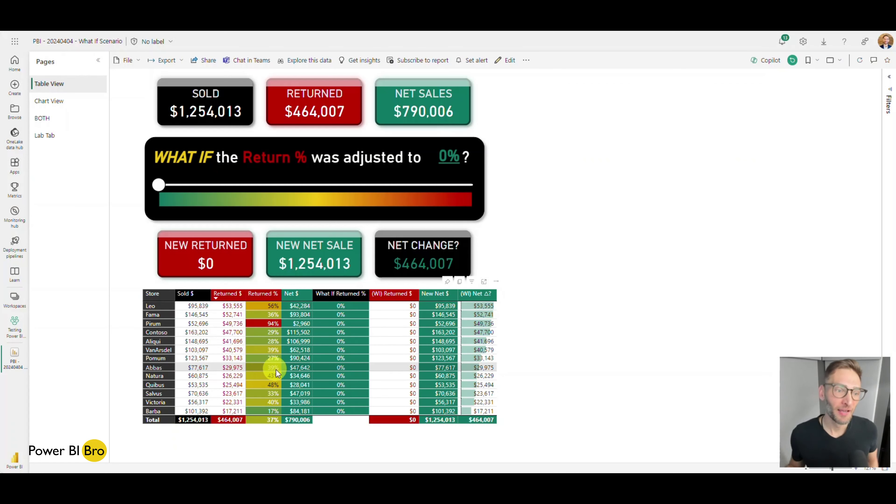
- Raise the what-if return percentage on the Table View page in stages to 17%, 30%, 40% and 48%
drag(163, 189, 212, 185)
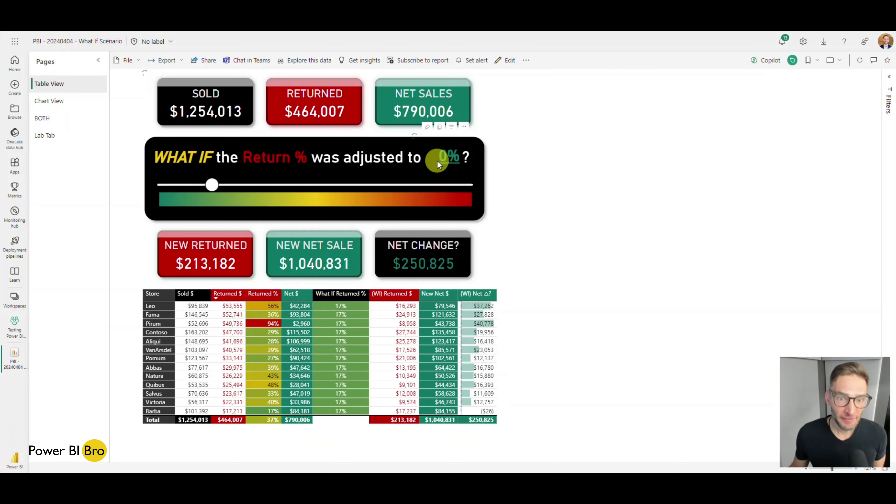
drag(215, 188, 255, 185)
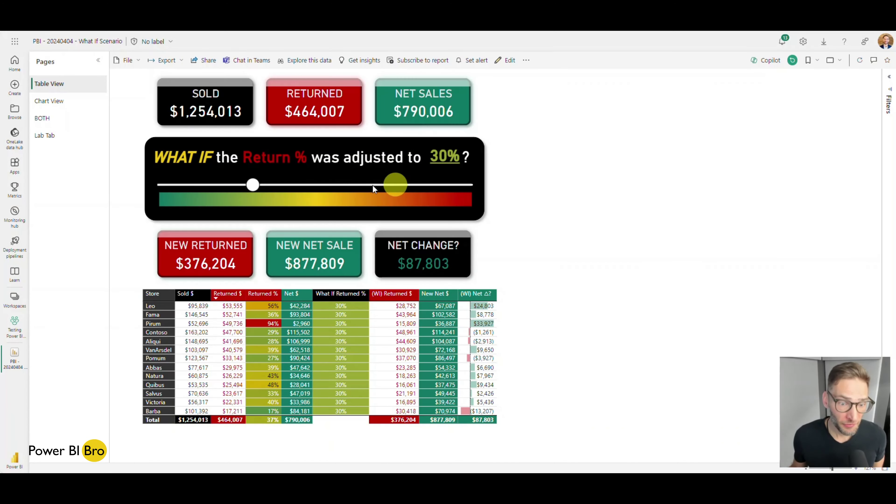
drag(255, 186, 284, 185)
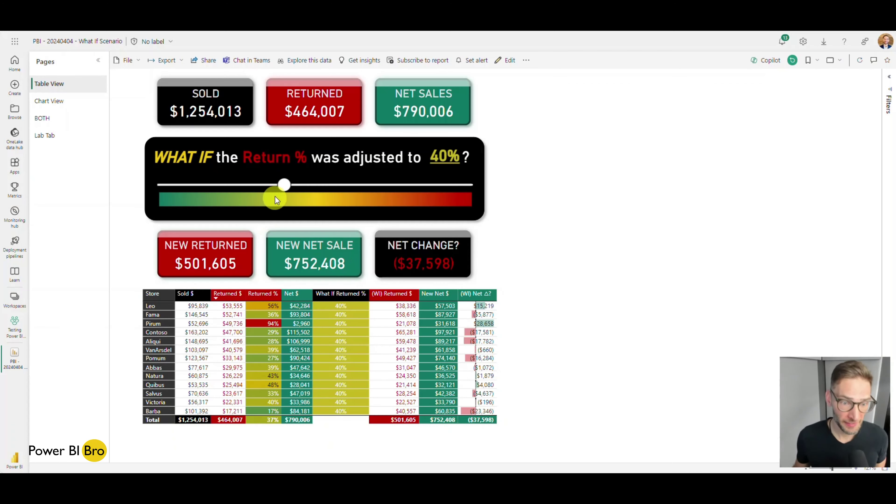
drag(282, 192, 308, 186)
click(411, 261)
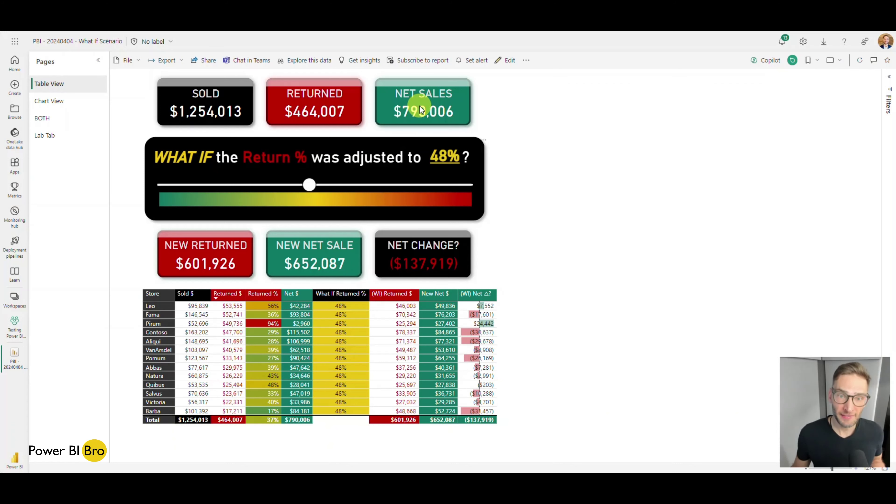
click(666, 232)
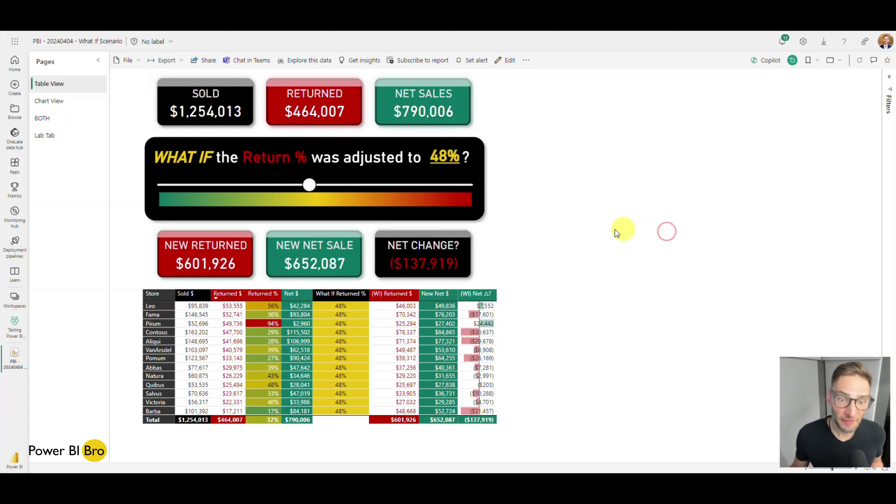
- Set the what-if return percentage to 66% and filter the report by the Fama, Pirum and Aliqui stores in turn
drag(309, 186, 366, 187)
click(158, 313)
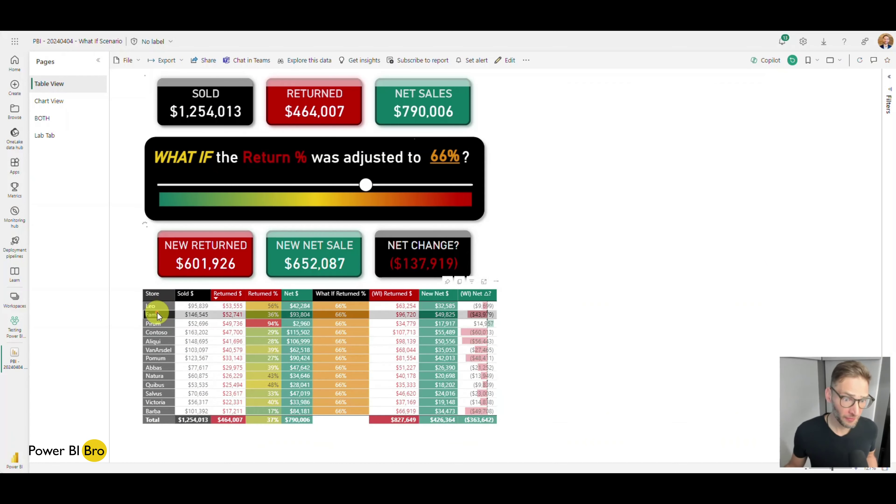
click(152, 323)
click(158, 341)
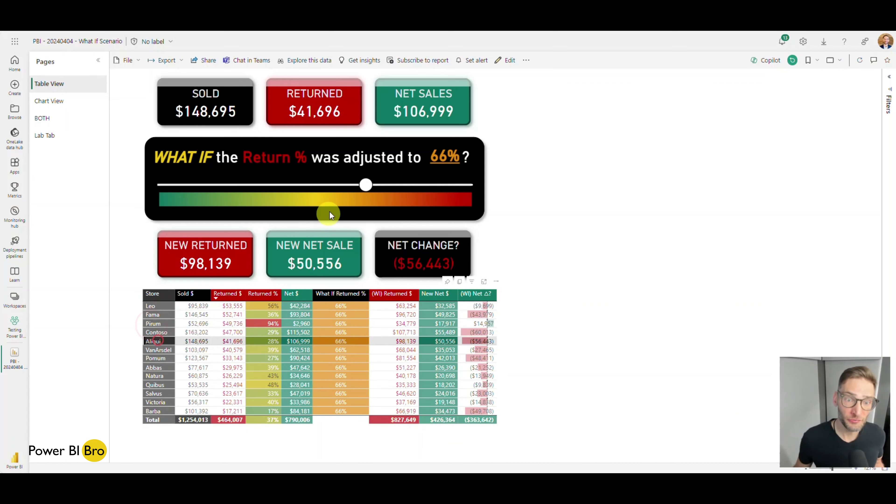
- Set the what-if return percentage to 52% and filter the report by the Contoso store
drag(367, 190, 323, 191)
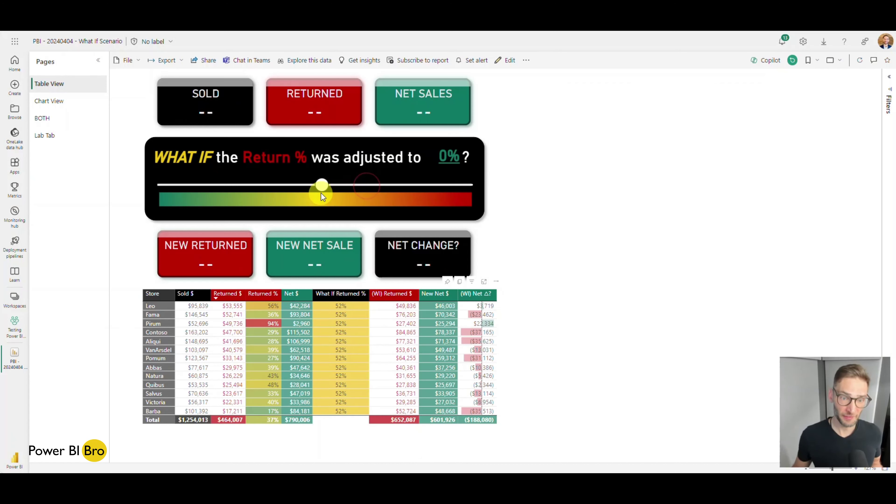
click(165, 333)
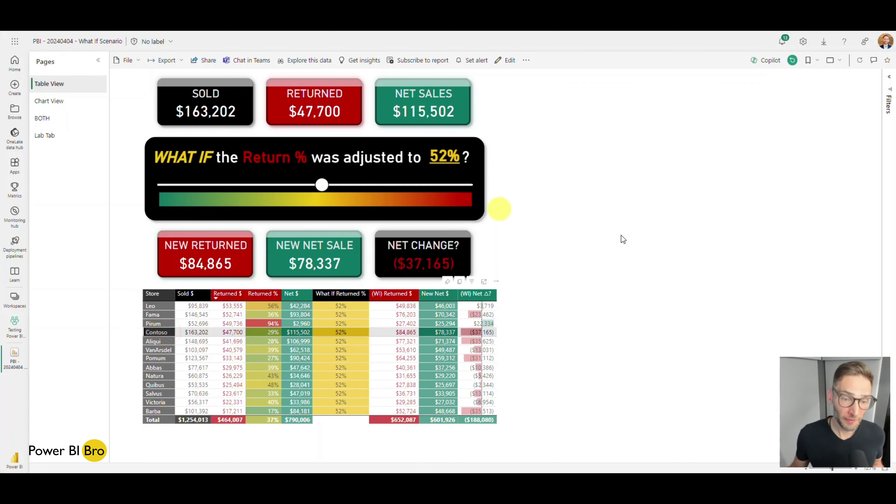
click(709, 258)
- Set the what-if return percentage to 71%, filter the report by the Aliqui store and clear that store filter
drag(322, 191, 382, 190)
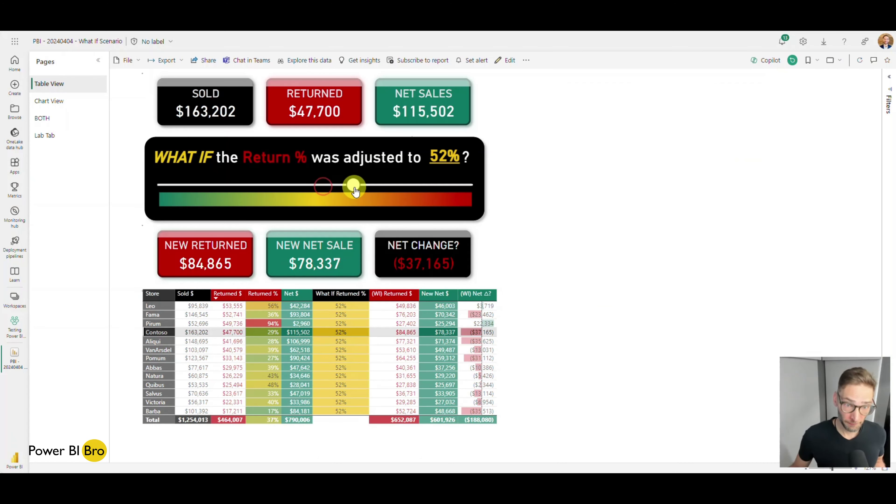
click(165, 340)
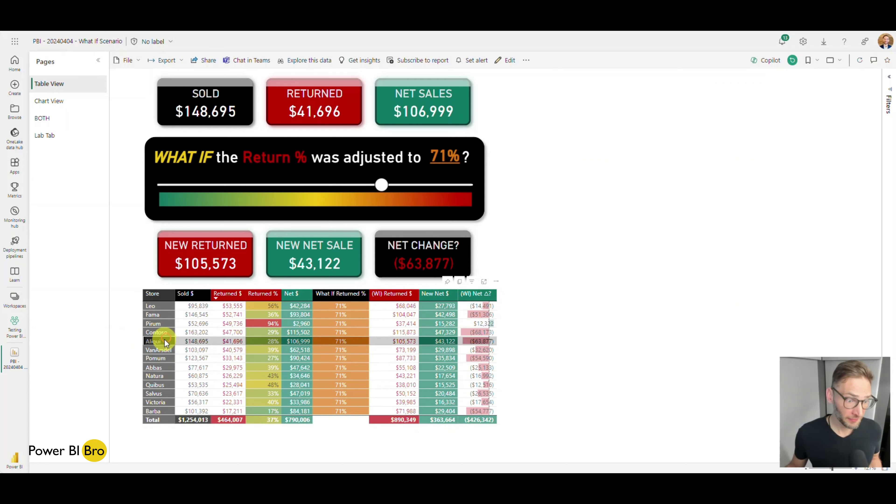
click(166, 340)
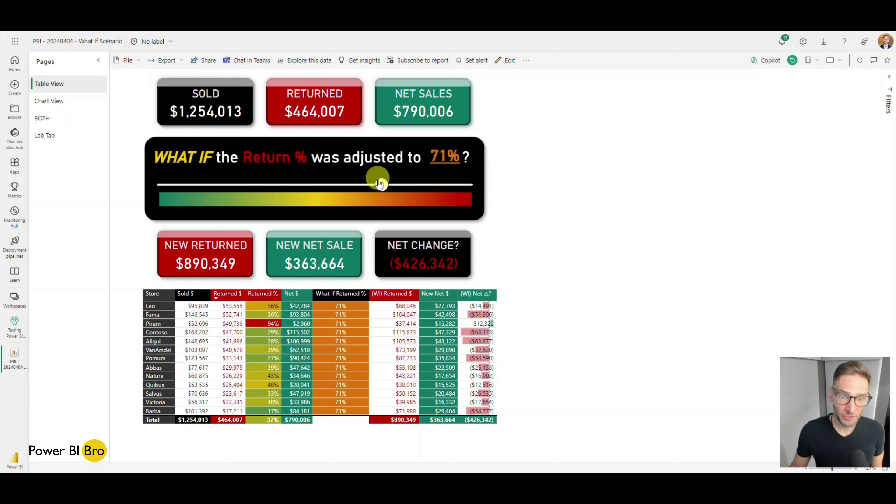
- Test the what-if return percentage at 58% and 82% across all stores, and lower it again
drag(381, 184, 341, 190)
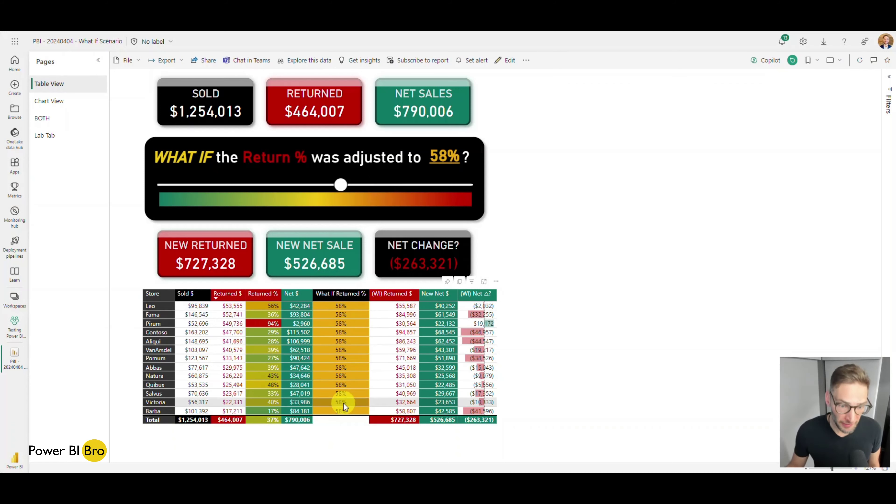
drag(340, 203, 388, 191)
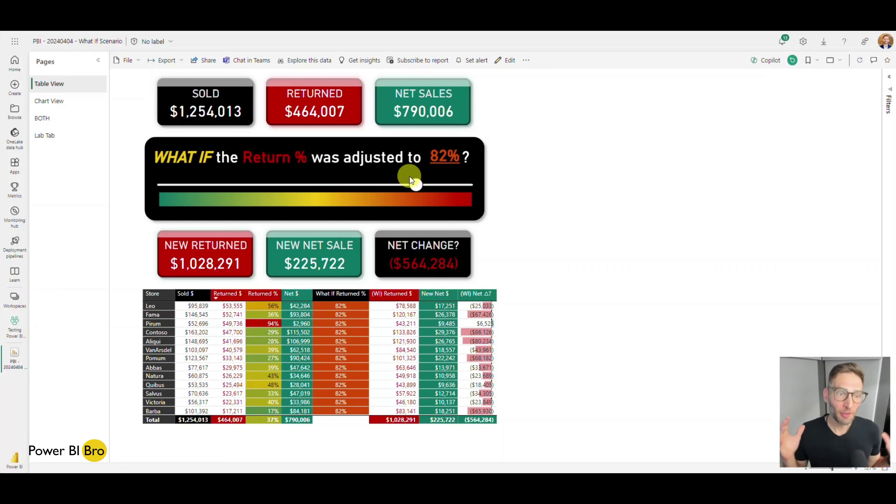
drag(415, 183, 359, 183)
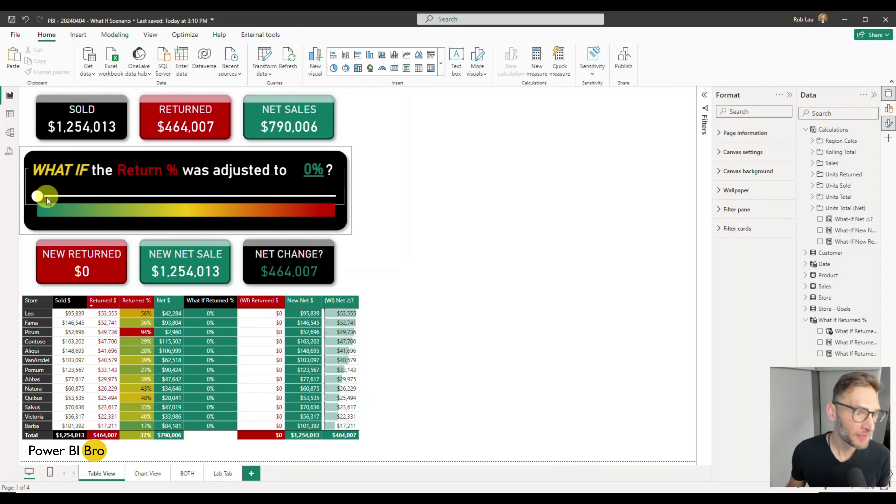
- In Power BI Desktop, set the what-if return percentage to 13% on Table View and lower it on the Chart View page
drag(37, 196, 81, 201)
click(449, 205)
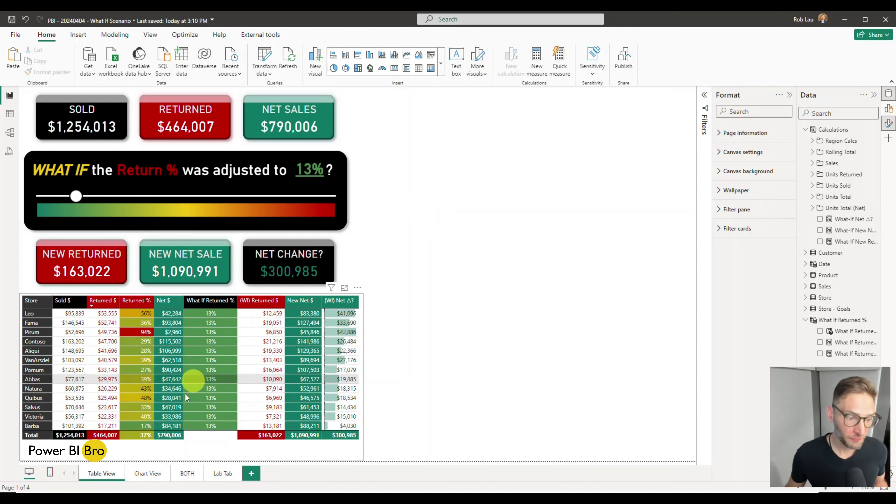
click(148, 474)
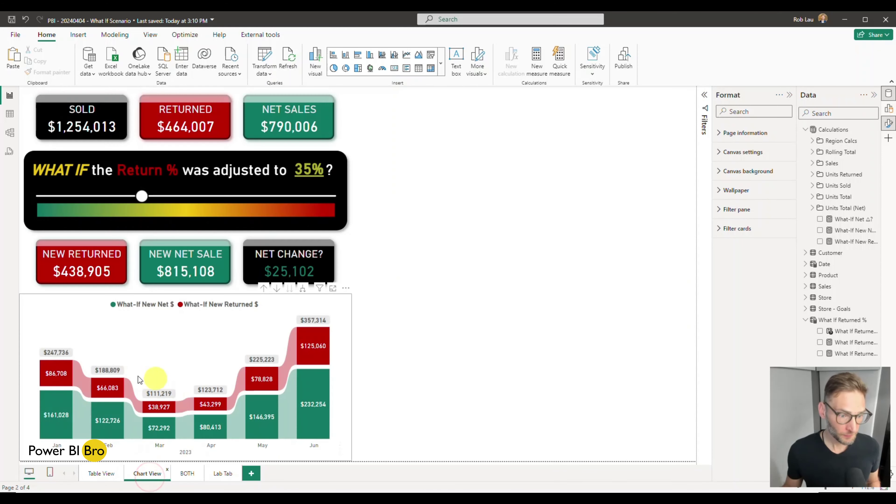
drag(142, 195, 82, 196)
- Open the Lab Tab report page and collapse the What If Returned % table among the data fields
click(221, 474)
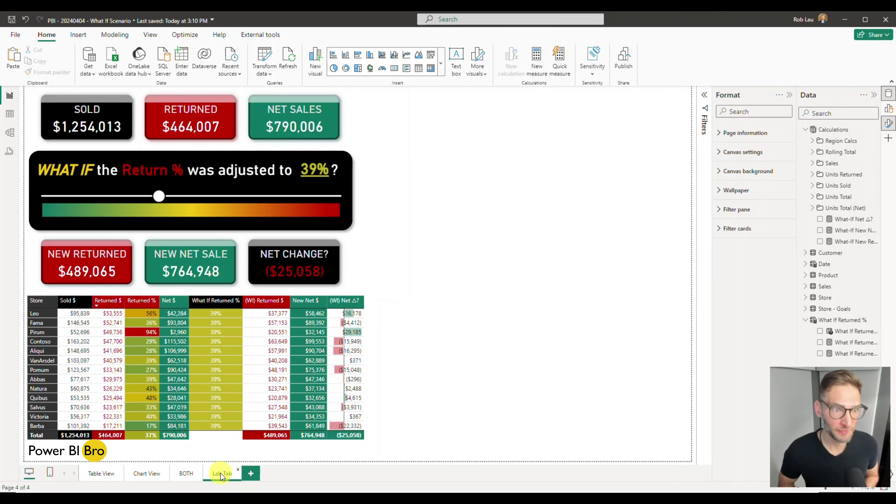
click(102, 475)
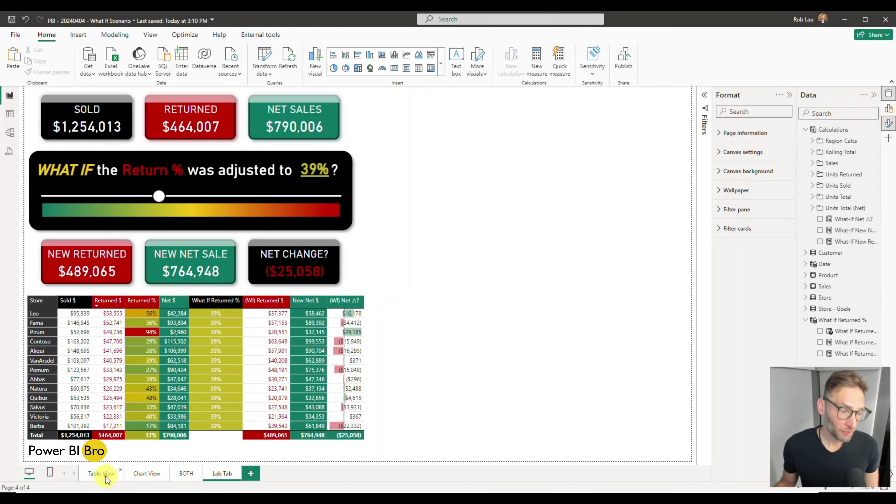
click(223, 473)
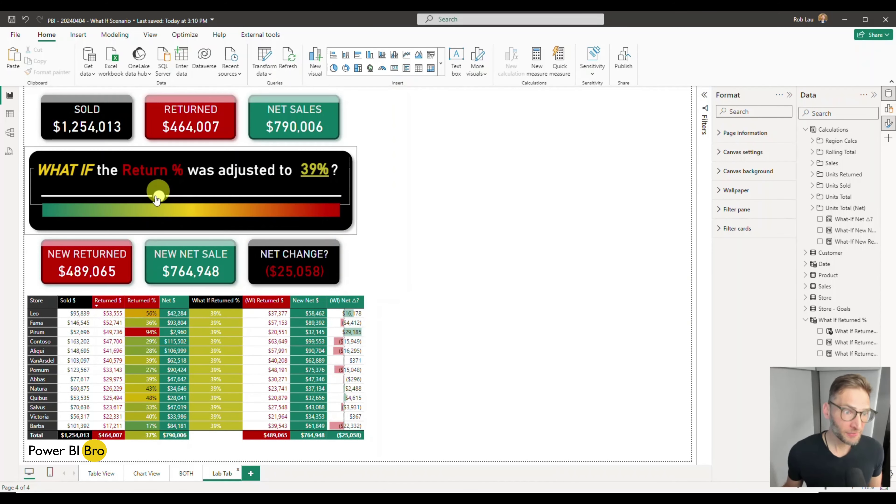
click(234, 179)
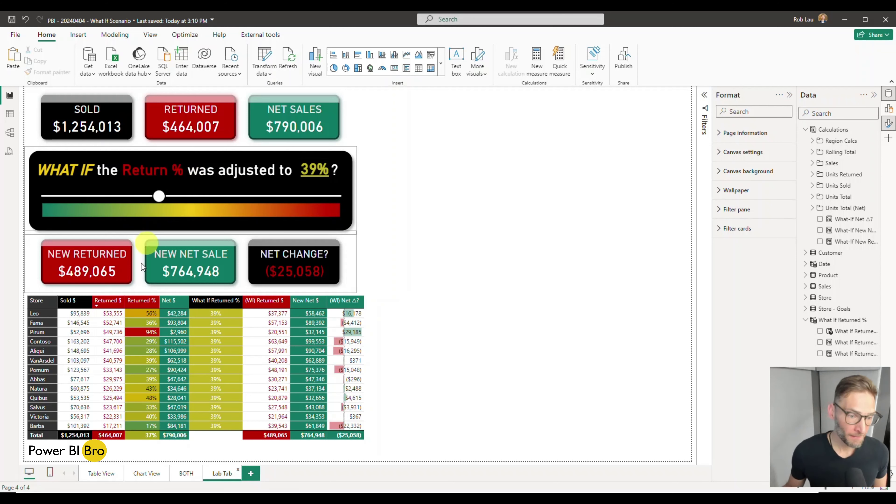
click(176, 395)
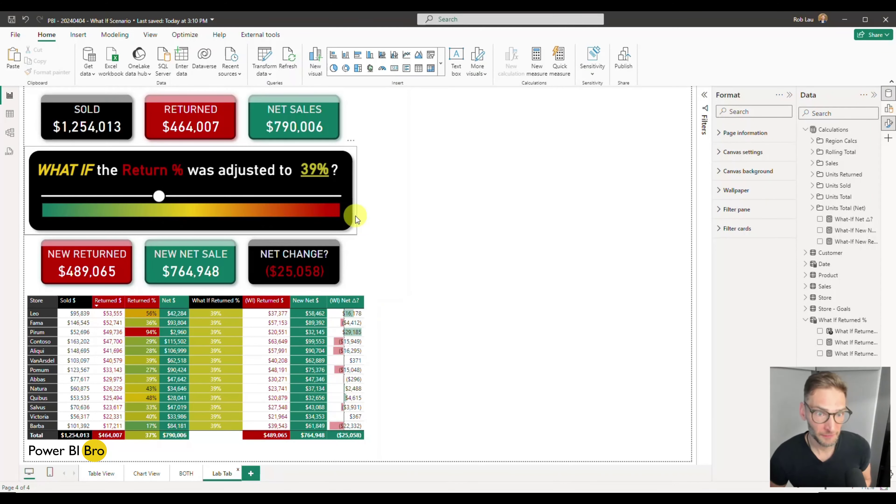
click(465, 209)
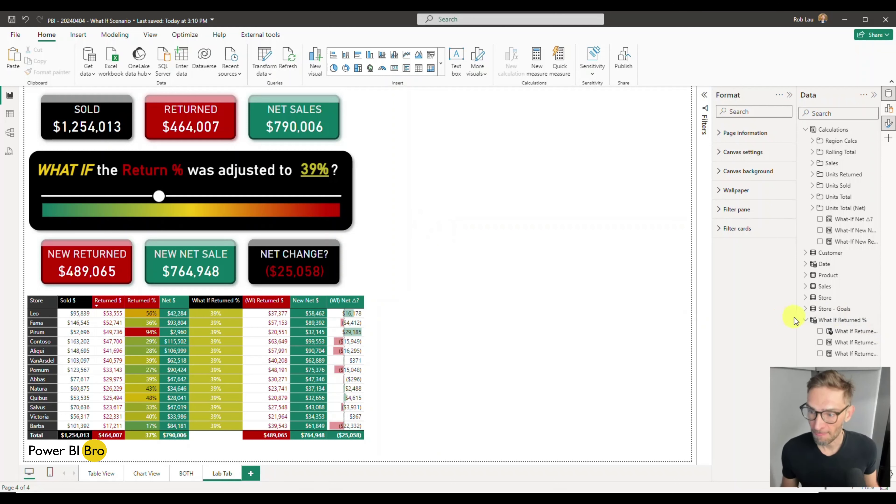
click(805, 319)
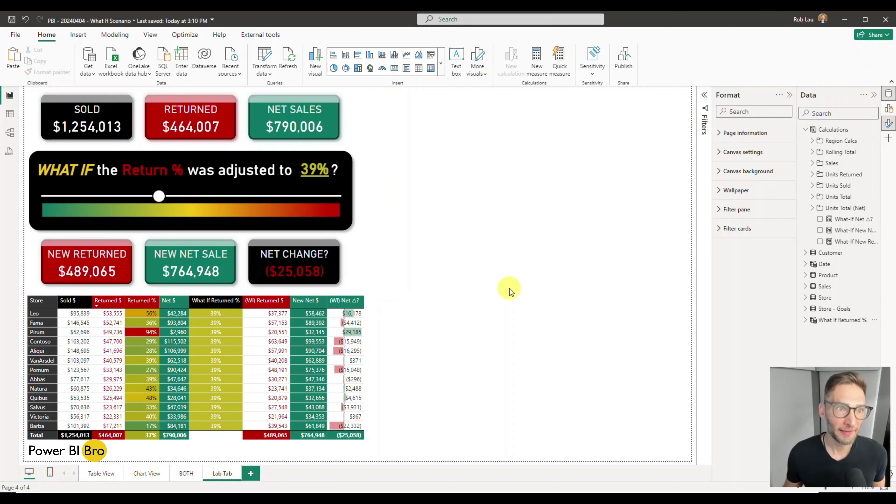
- Start a new numeric range parameter and name it Returned 2
click(129, 36)
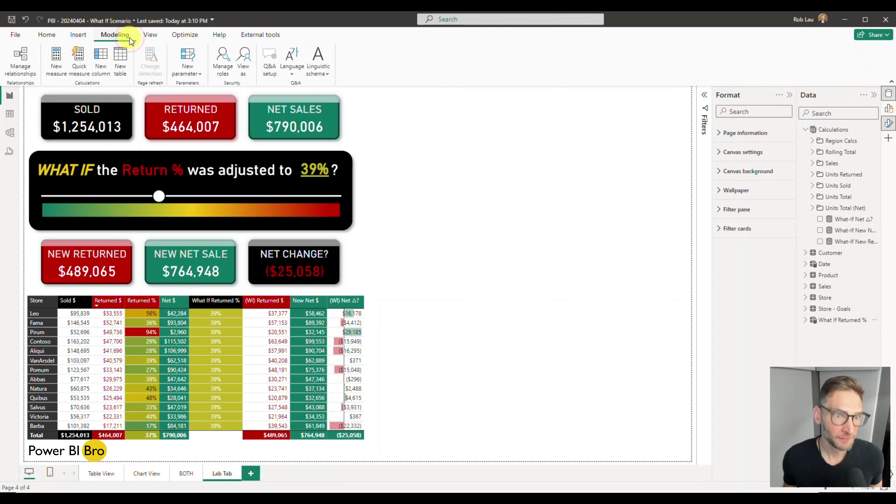
click(186, 67)
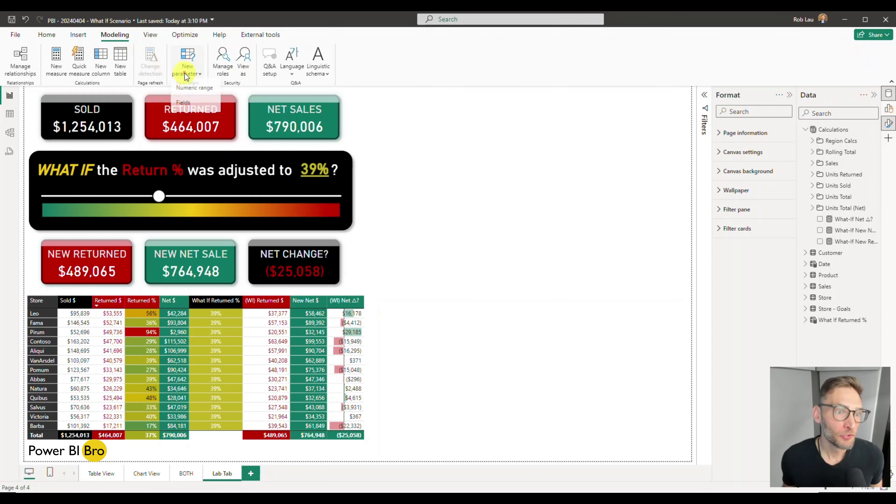
click(194, 89)
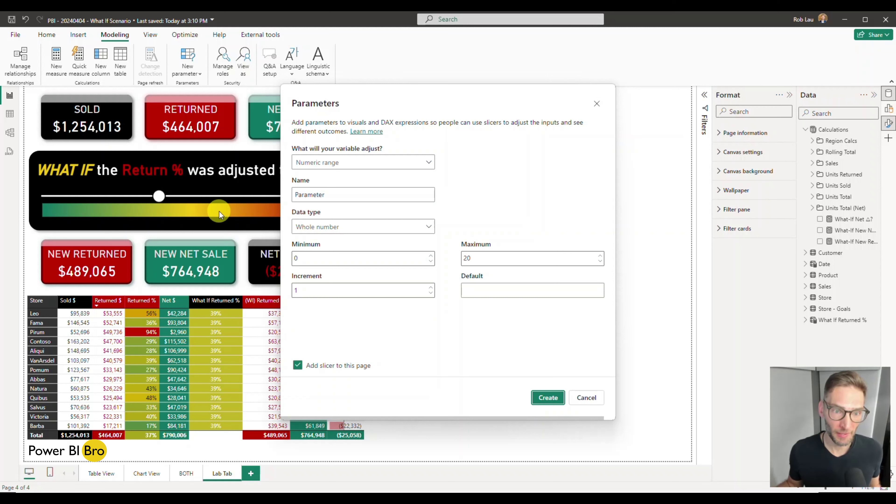
click(430, 163)
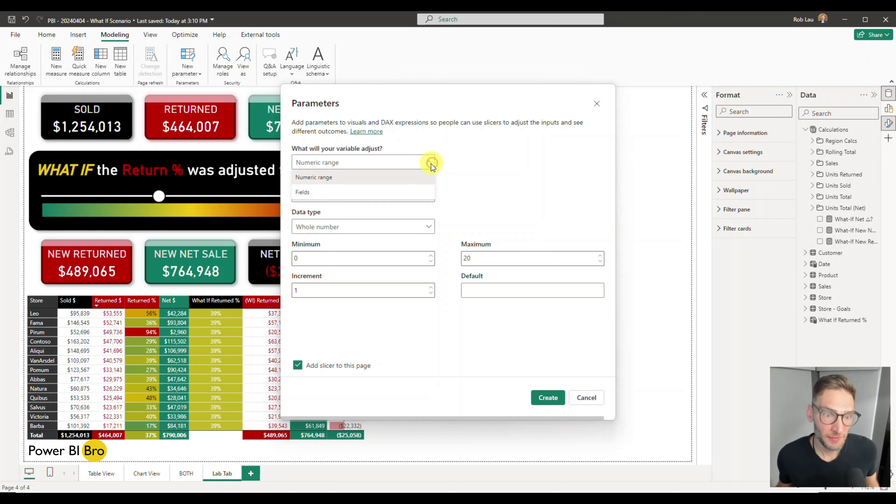
click(384, 178)
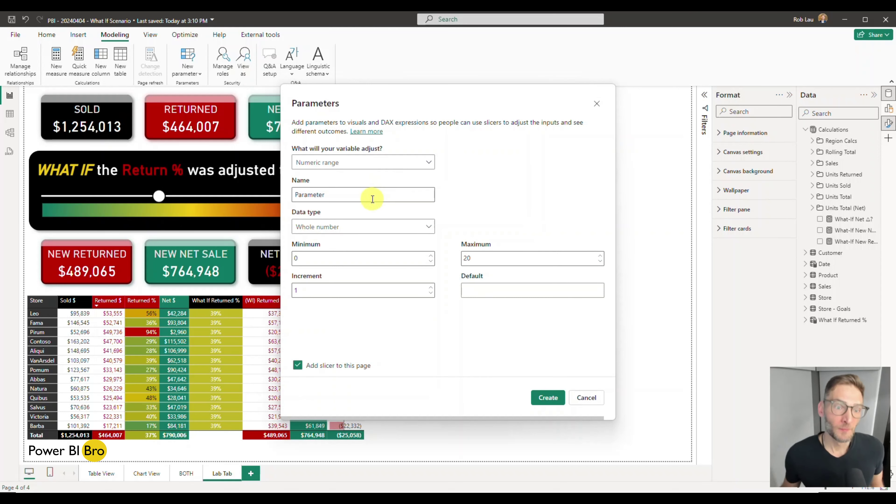
drag(358, 194, 271, 195)
text(Returned)
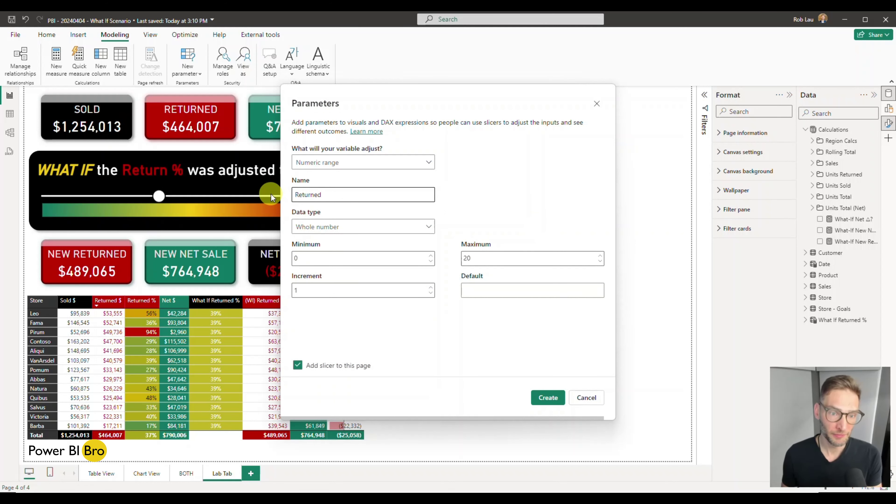
text( 2)
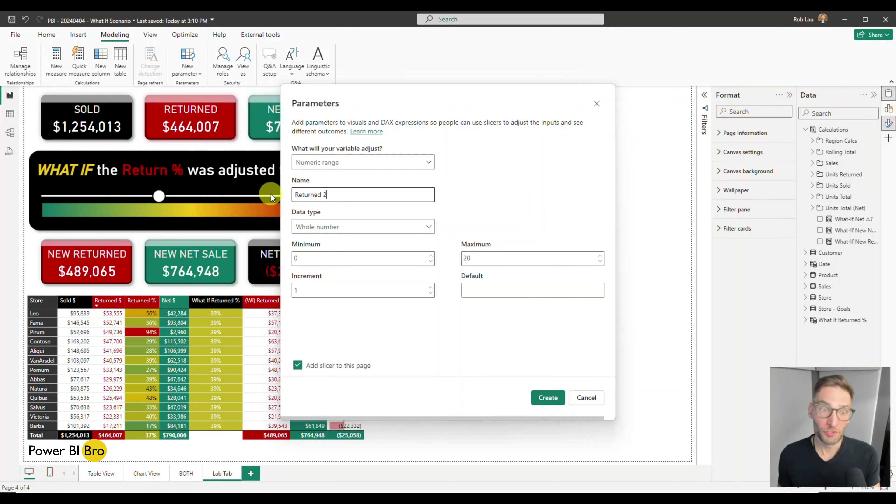
- Set the parameter's data type to Decimal number, keeping the minimum at 0 and setting the maximum to 1
click(337, 227)
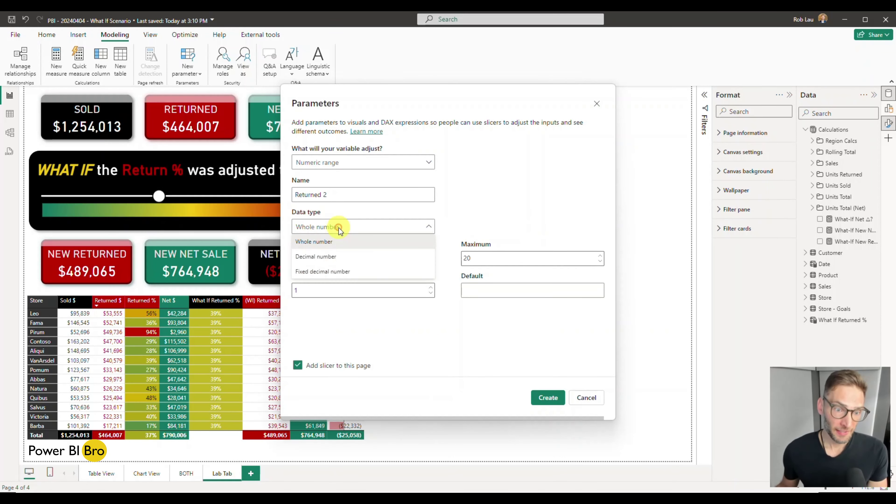
click(331, 256)
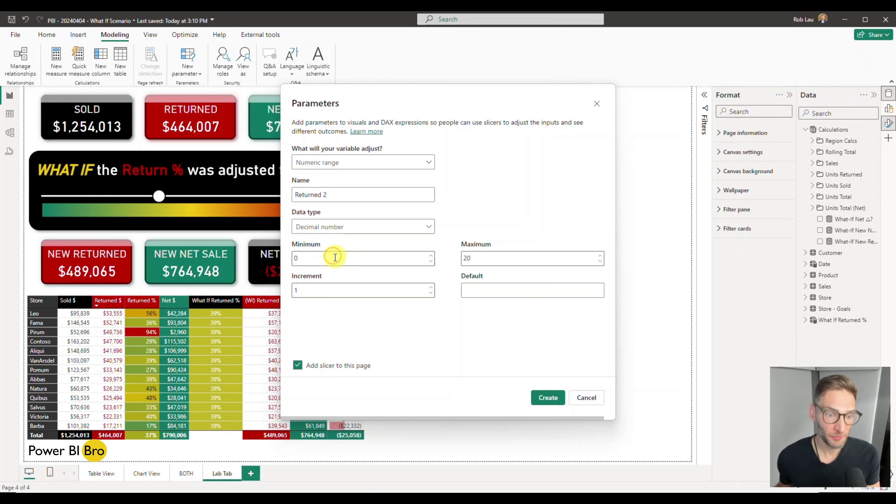
click(315, 257)
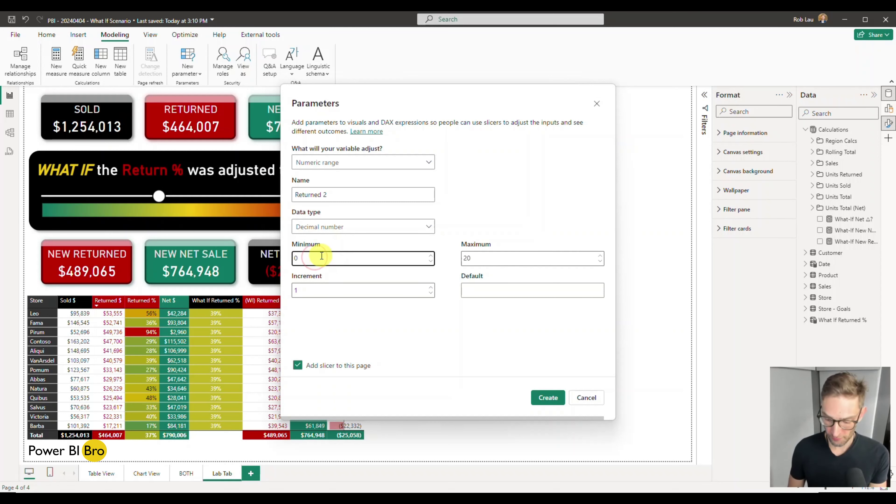
drag(485, 260, 458, 262)
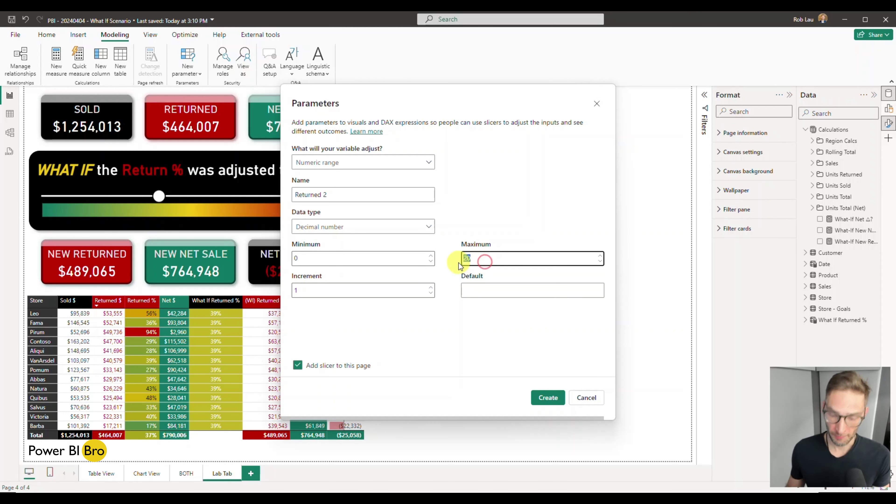
text(1)
click(490, 216)
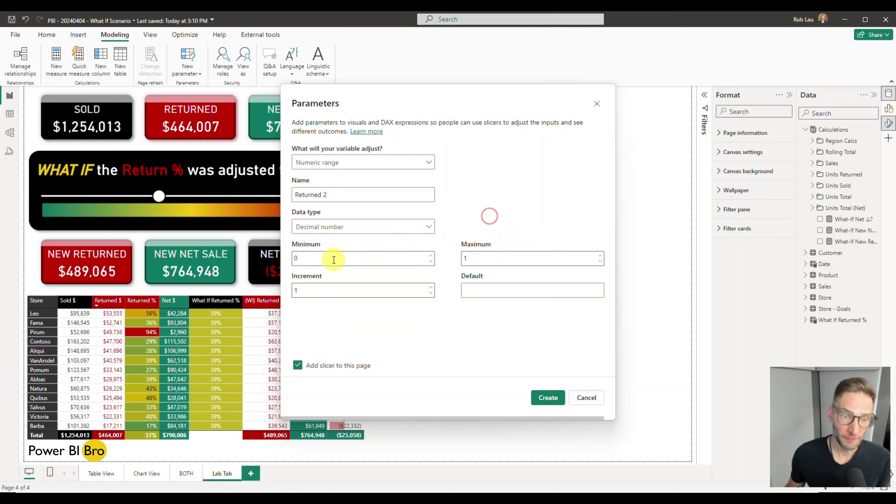
- Set the parameter's increment to .01 and default to 0, and create it with a slicer on this page
click(331, 292)
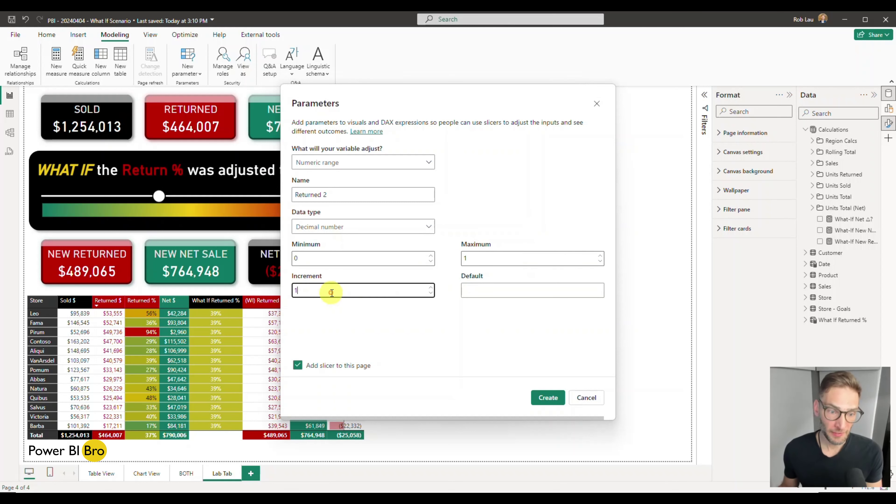
key(BackSpace)
text(.01)
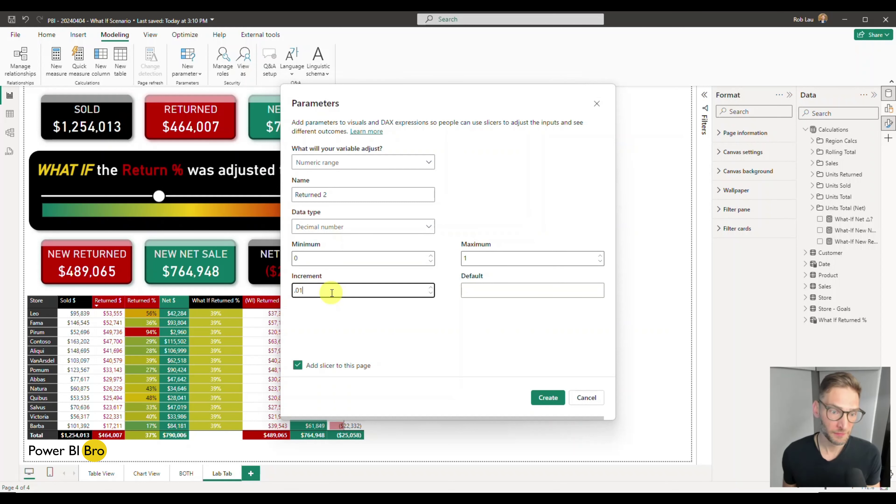
click(512, 290)
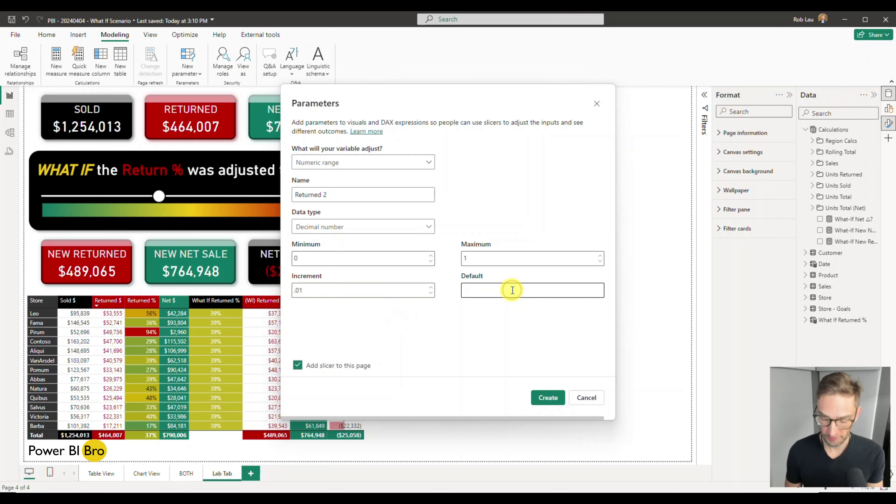
text(0)
click(526, 345)
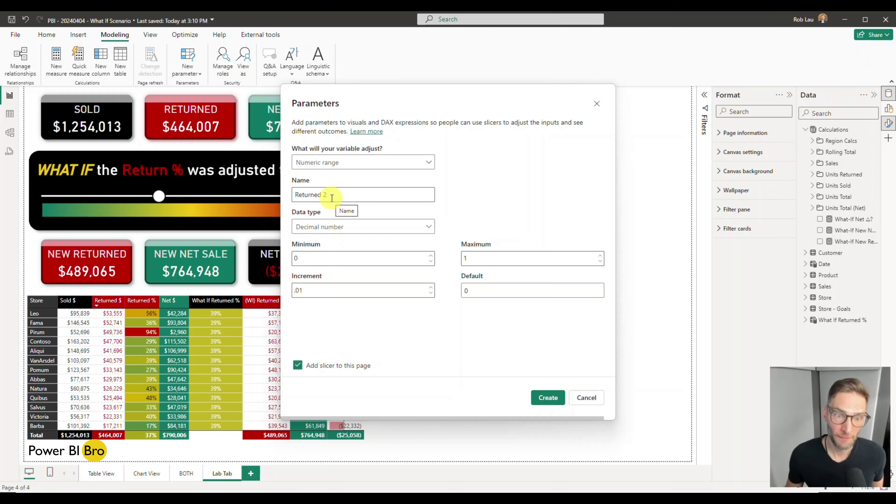
click(555, 398)
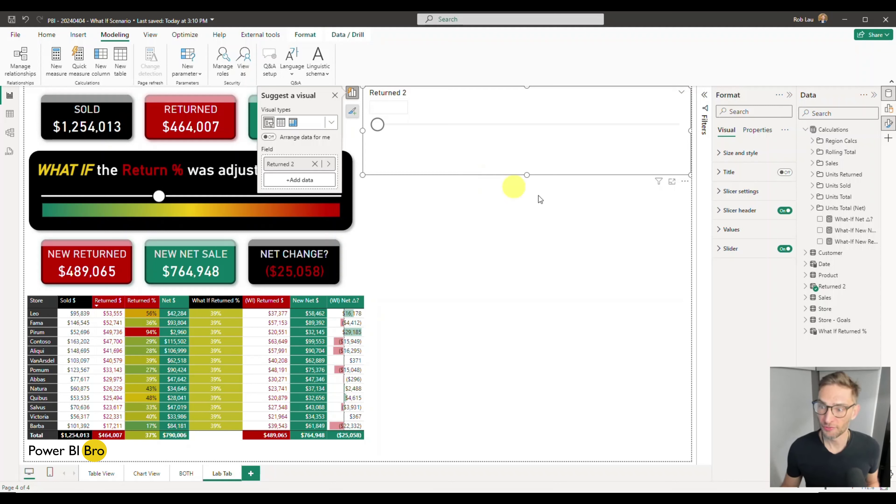
- Expand the Returned 2 table among the data fields, and lower and shorten its slicer to sit beside the what-if banner
click(806, 288)
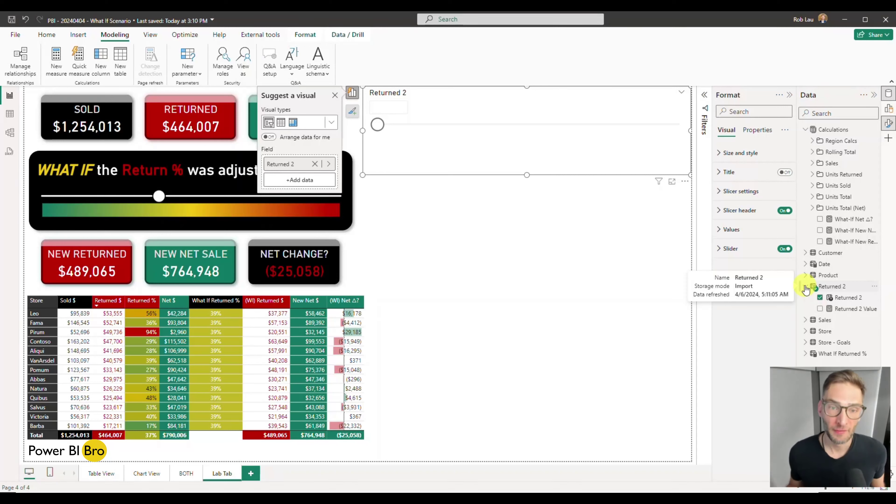
drag(462, 171, 465, 228)
drag(526, 143, 521, 158)
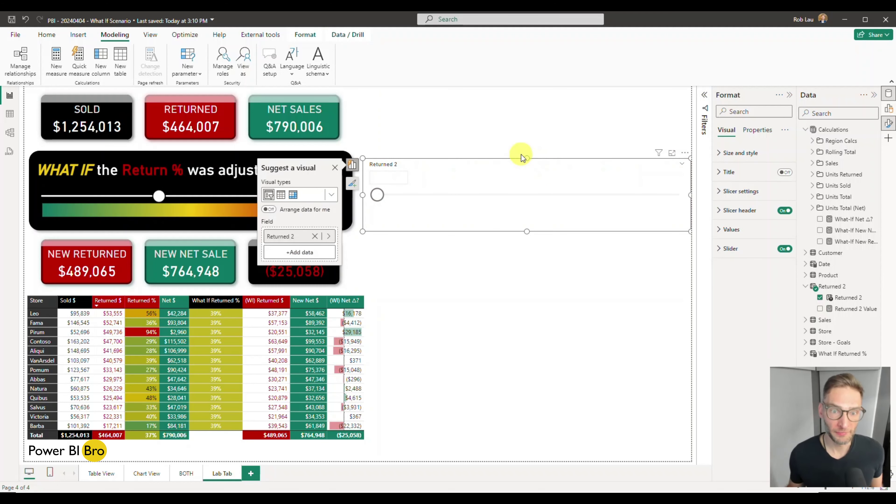
click(479, 275)
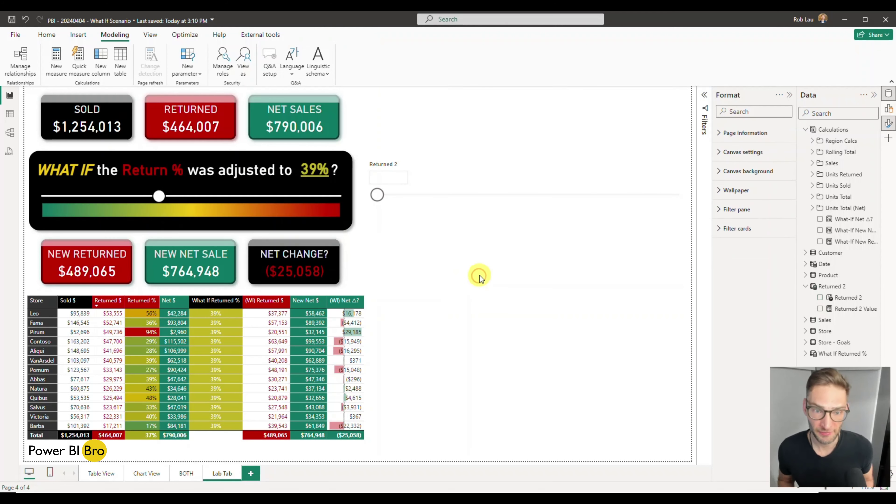
click(490, 163)
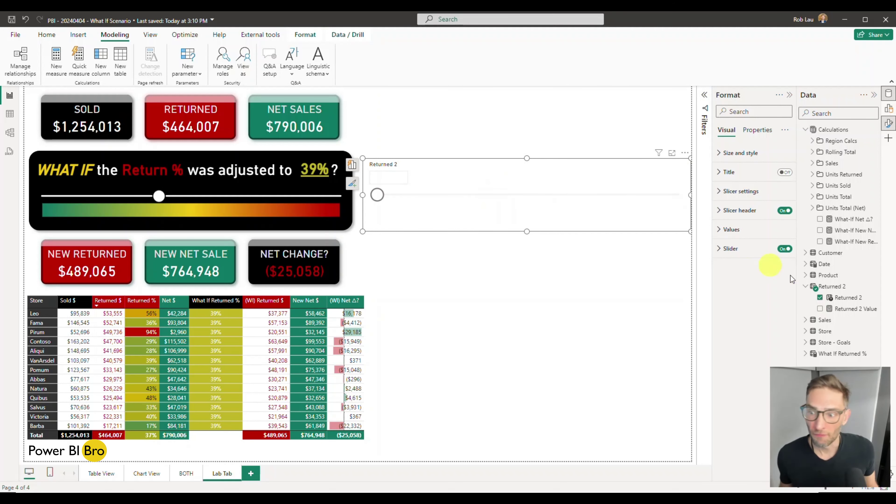
- Examine the Returned 2 table's formula and its generated rows in the table view, and return to the report
click(831, 289)
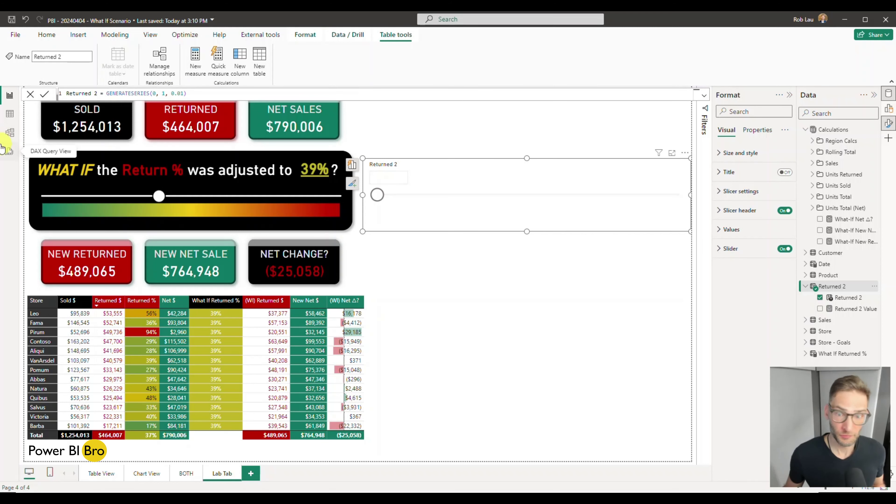
click(10, 113)
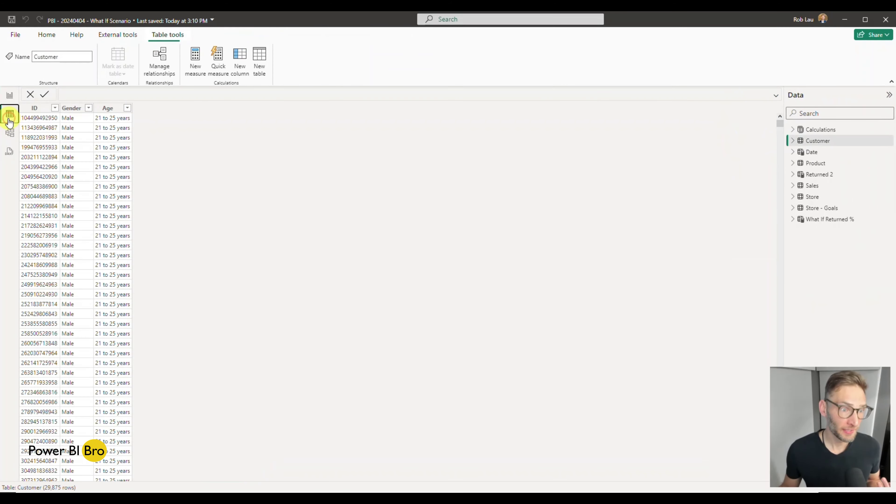
click(811, 174)
click(61, 115)
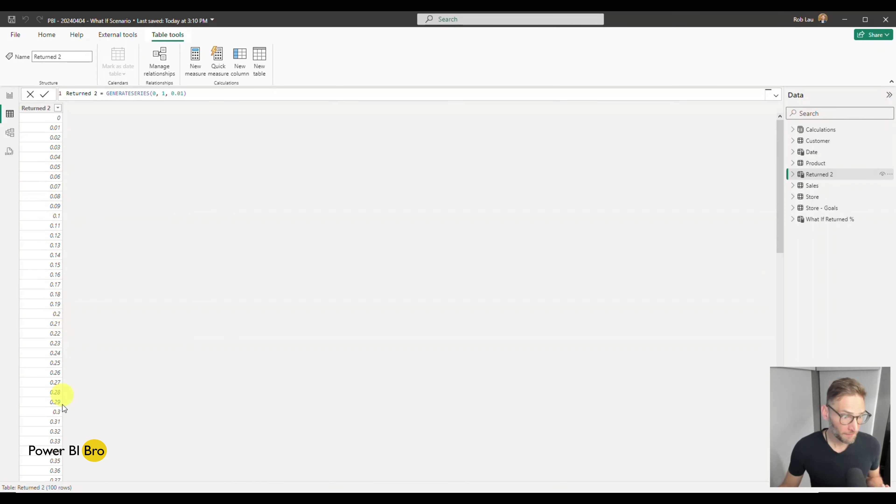
scroll(64, 402, down, 20)
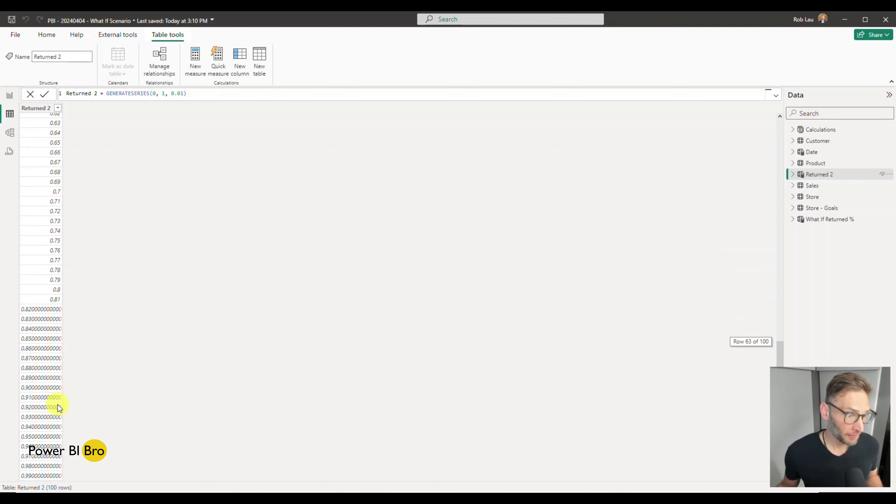
scroll(58, 402, up, 20)
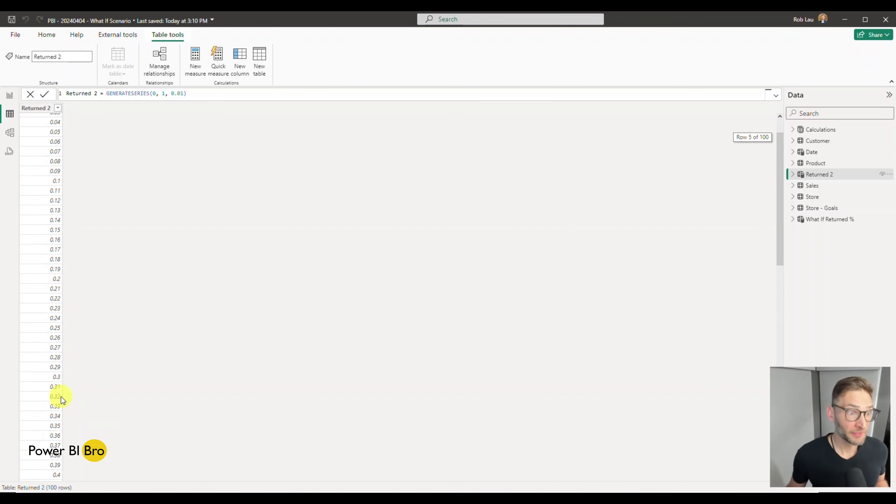
click(7, 97)
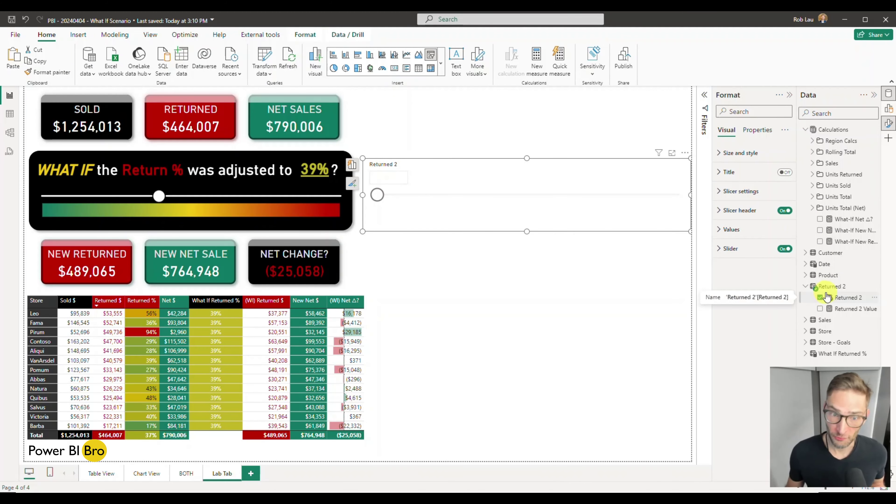
- Format the Returned 2 column as Percentage with 0 decimal places
click(852, 299)
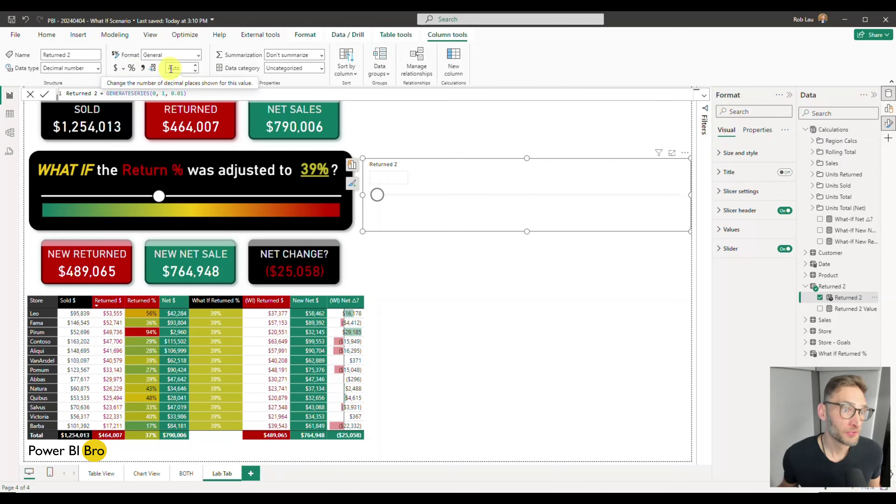
click(198, 55)
click(170, 119)
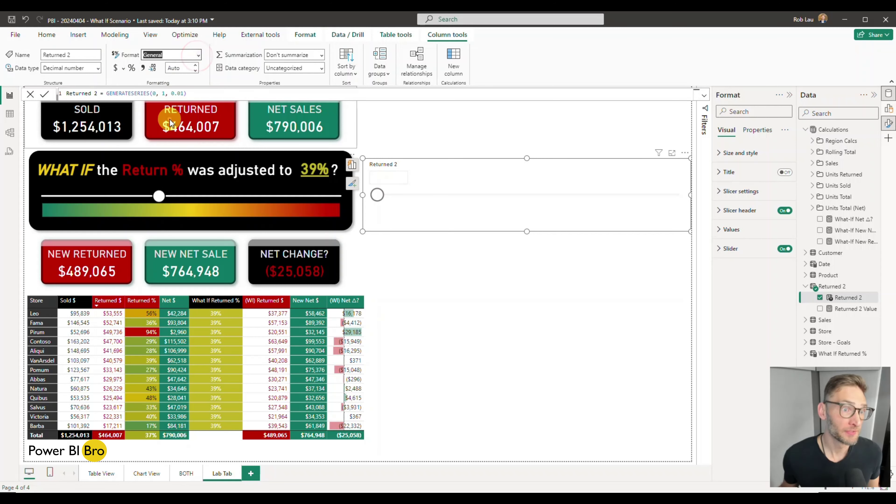
click(173, 68)
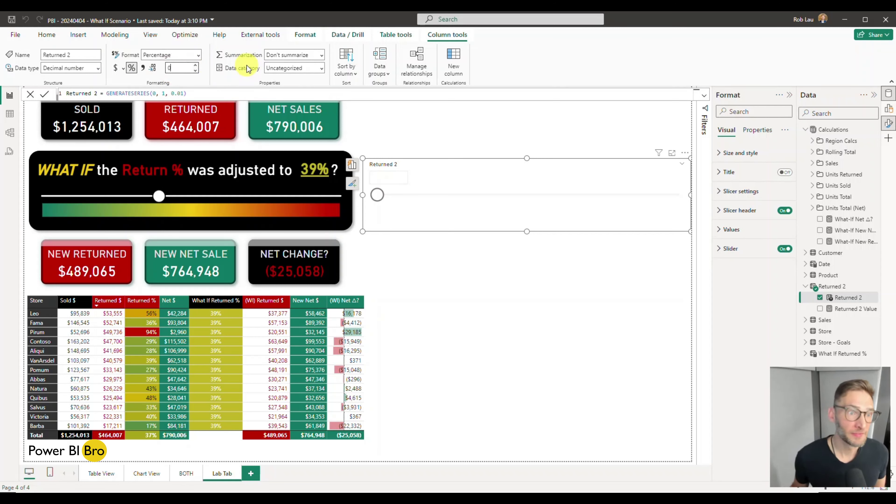
text(0)
click(489, 297)
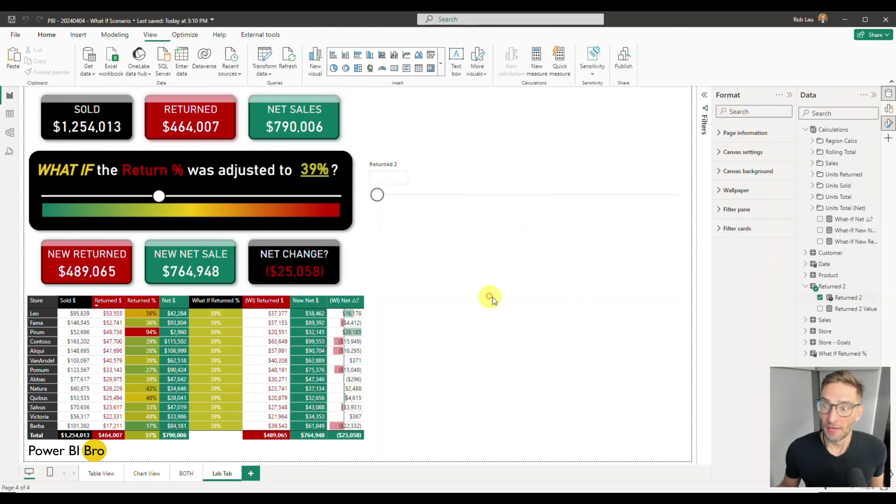
click(546, 304)
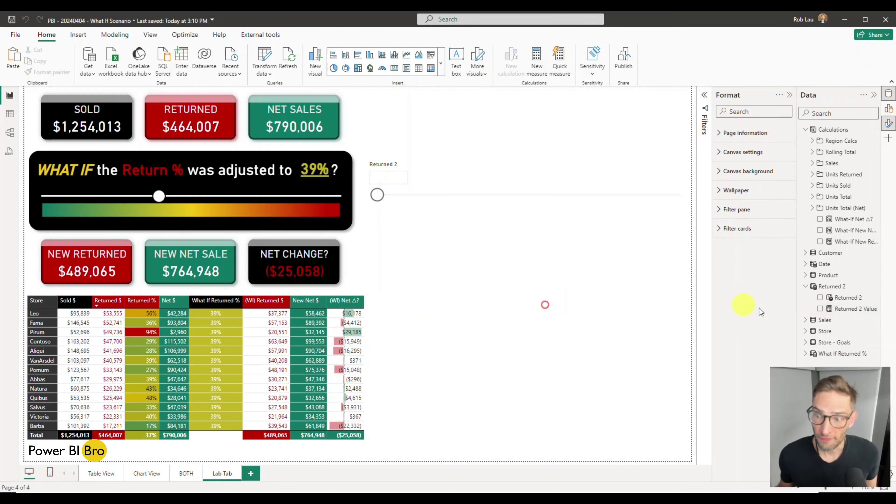
- Add a card showing Returned 2 Value, place it below the Returned 2 slicer, and select that measure to show its formula
click(820, 309)
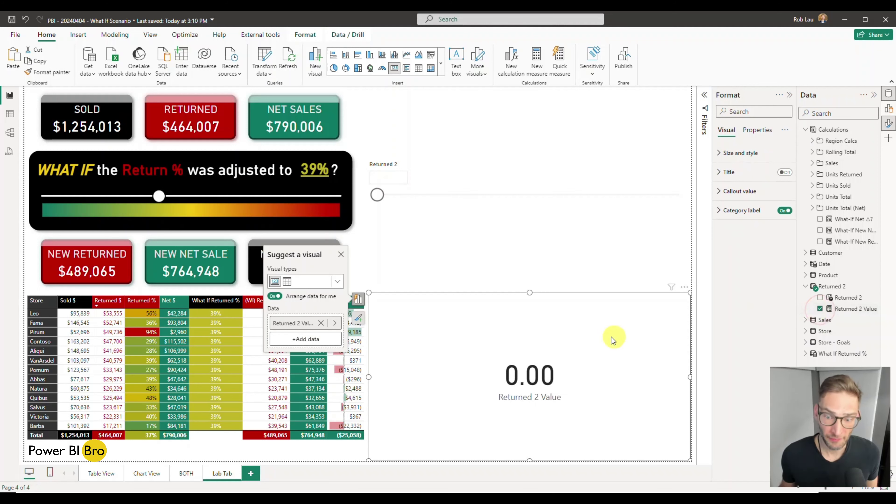
click(567, 329)
click(568, 283)
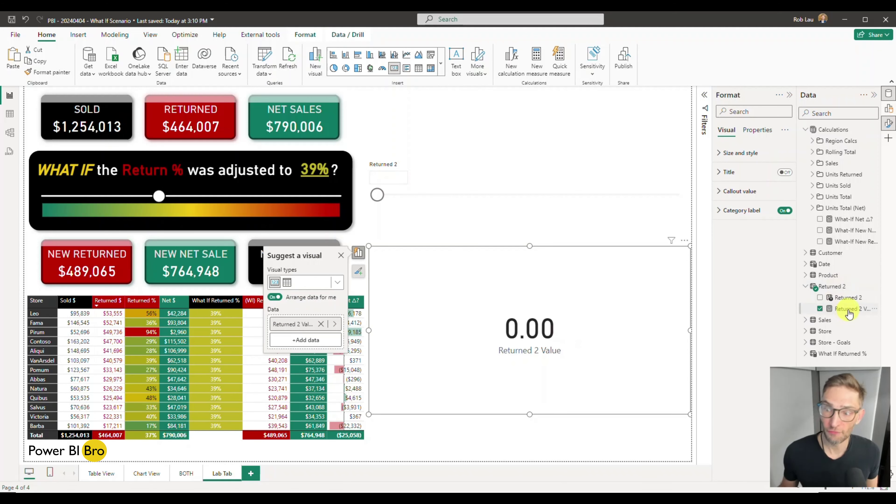
click(847, 310)
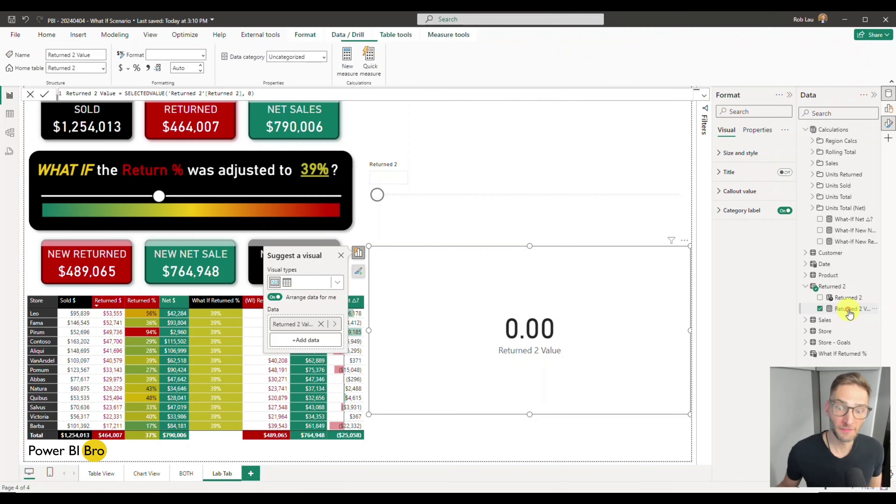
- Format the Returned 2 Value measure as Percentage with 0 decimal places
click(206, 57)
click(176, 119)
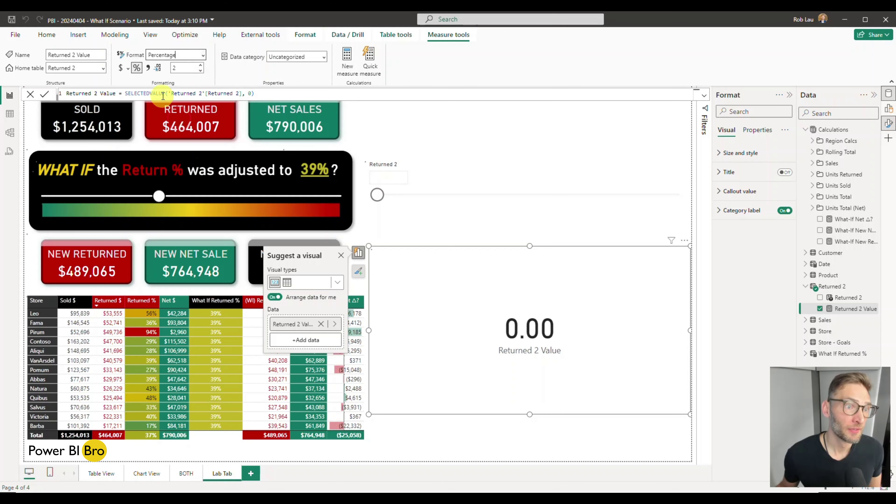
click(200, 70)
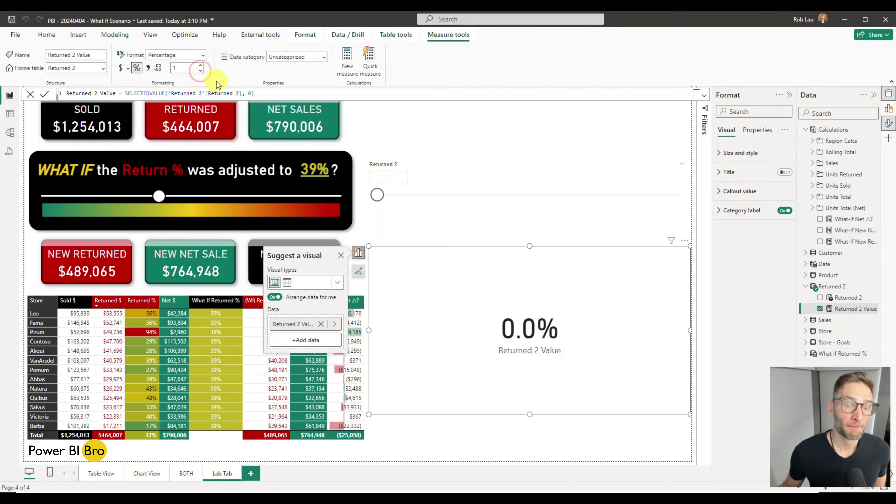
drag(182, 67, 171, 58)
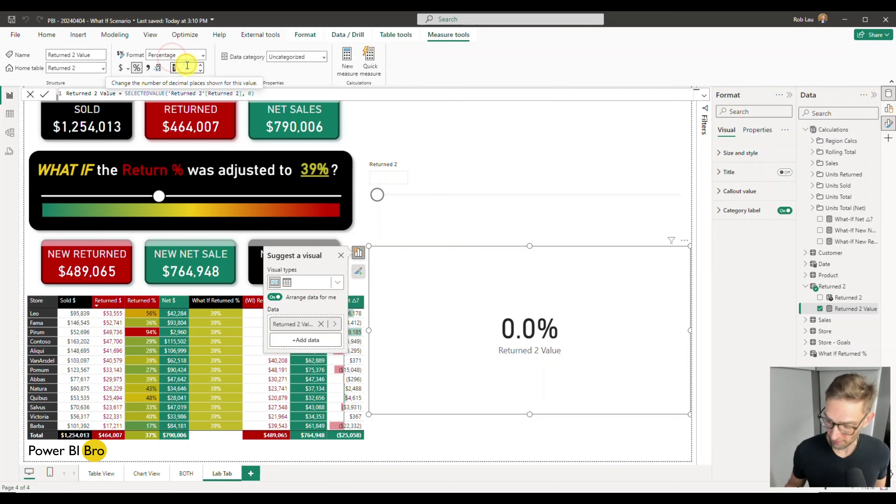
click(187, 65)
key(Return)
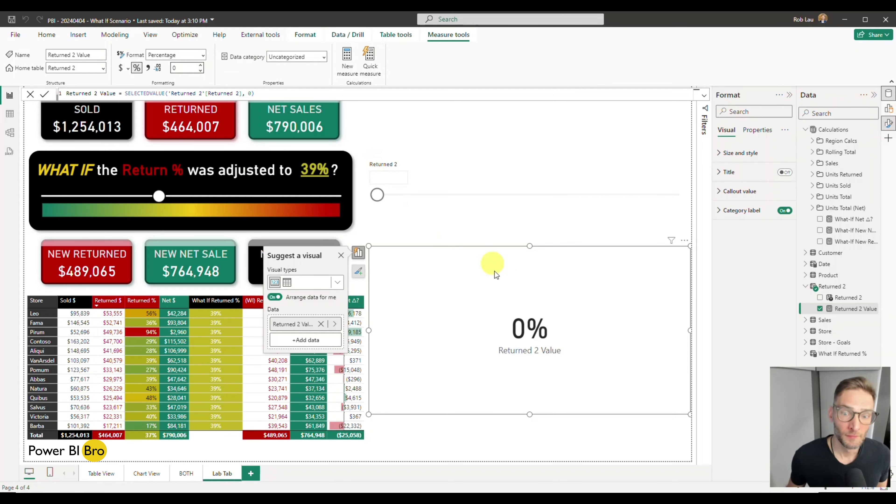
- Set the Returned 2 slicer to 22%, check the Returned 2 rows in the table view, and return to the report
click(476, 433)
drag(376, 194, 442, 197)
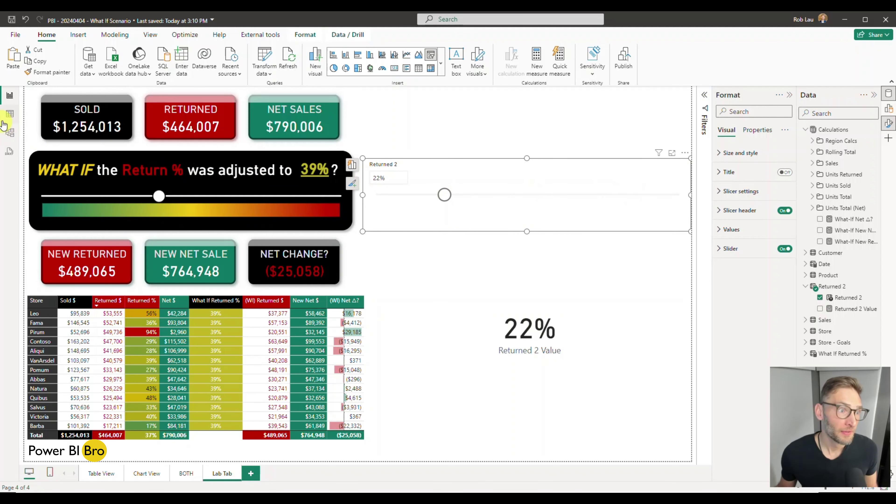
click(8, 115)
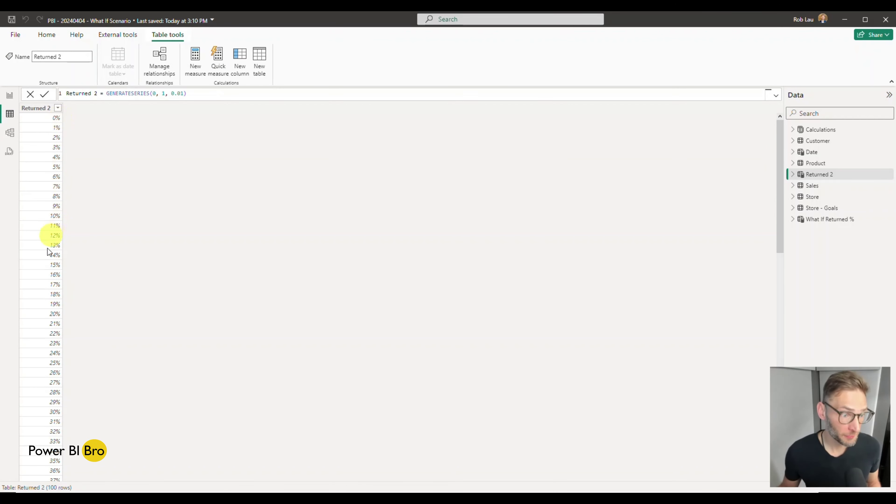
scroll(47, 248, down, 15)
scroll(49, 436, up, 15)
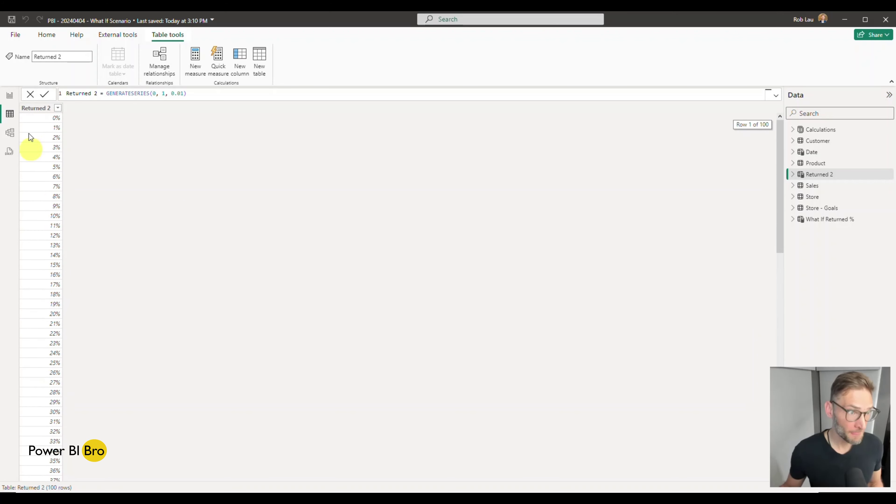
click(7, 94)
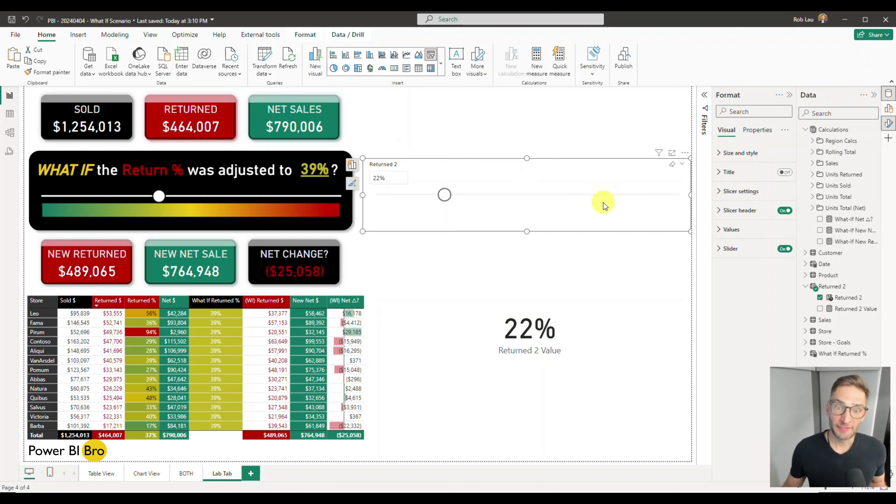
- Test the Returned 2 slicer against the value card at 33% and 44%, and leave it set to 51%
drag(445, 197, 478, 197)
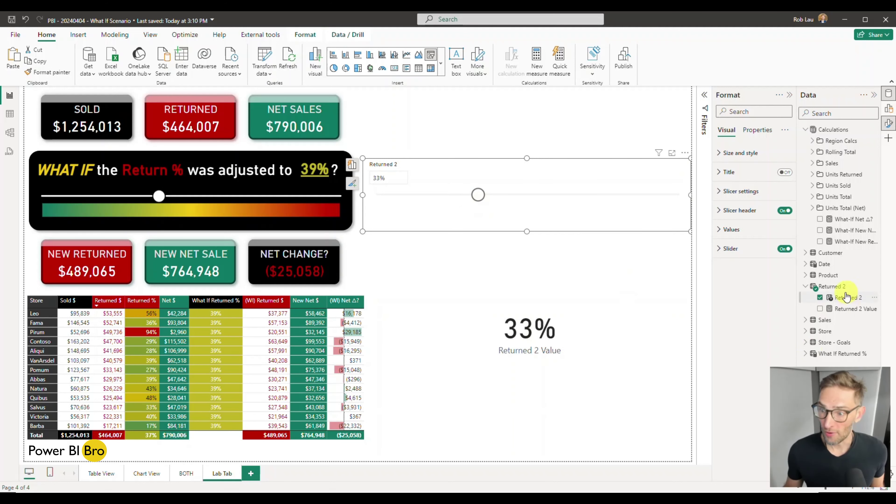
click(591, 378)
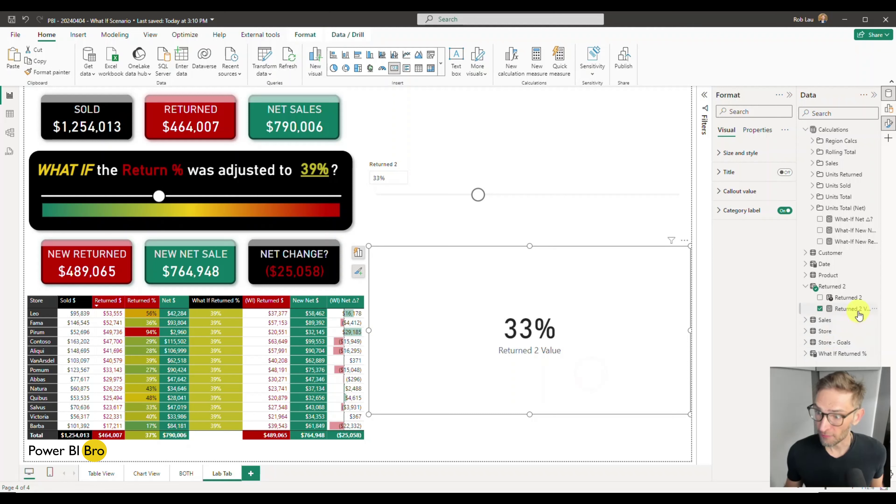
drag(479, 195, 513, 201)
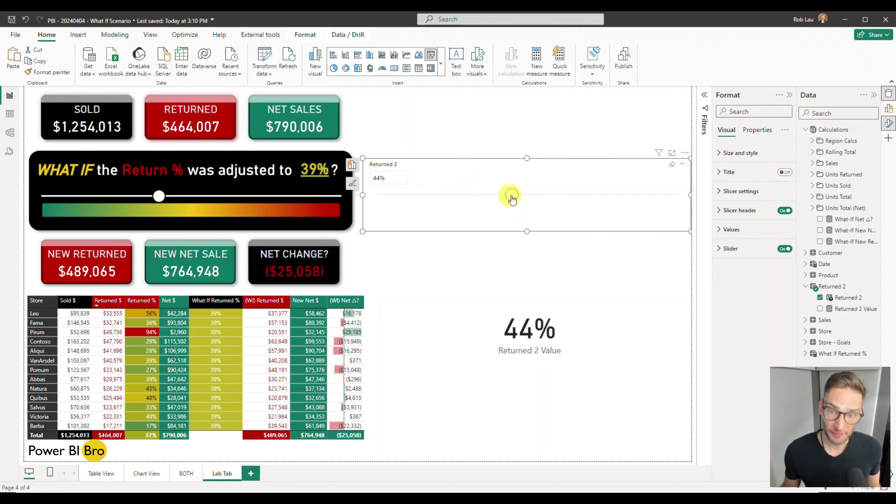
drag(510, 195, 532, 194)
click(386, 177)
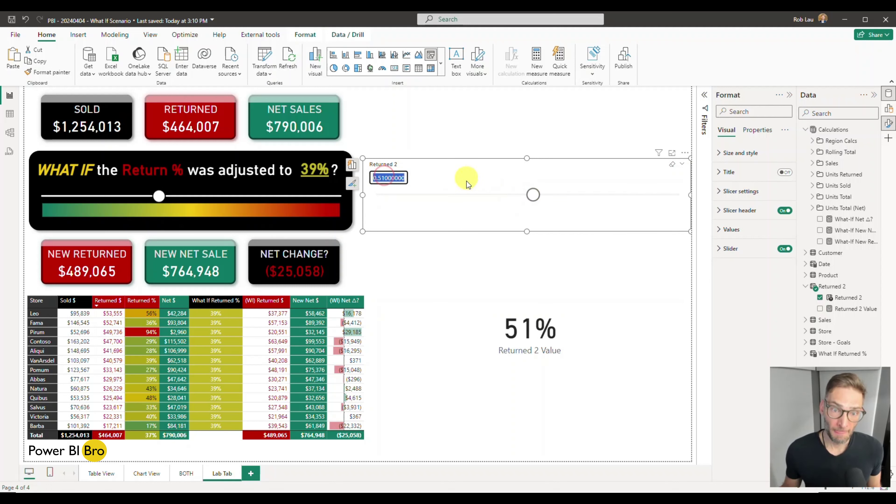
click(472, 234)
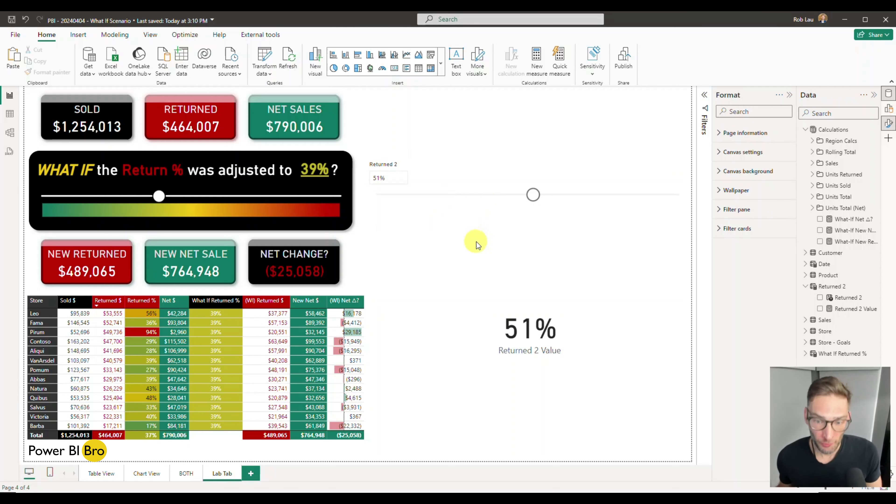
- Delete the Returned 2 Value card below the slicer
click(497, 285)
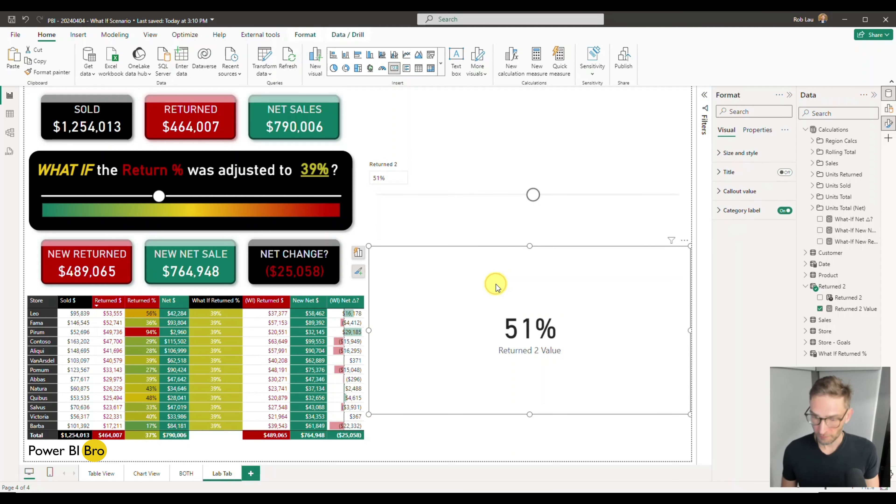
key(Delete)
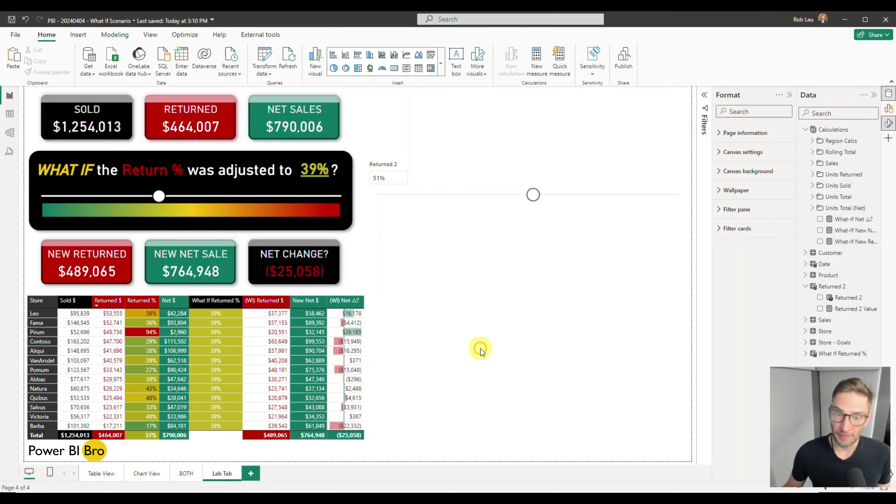
click(450, 298)
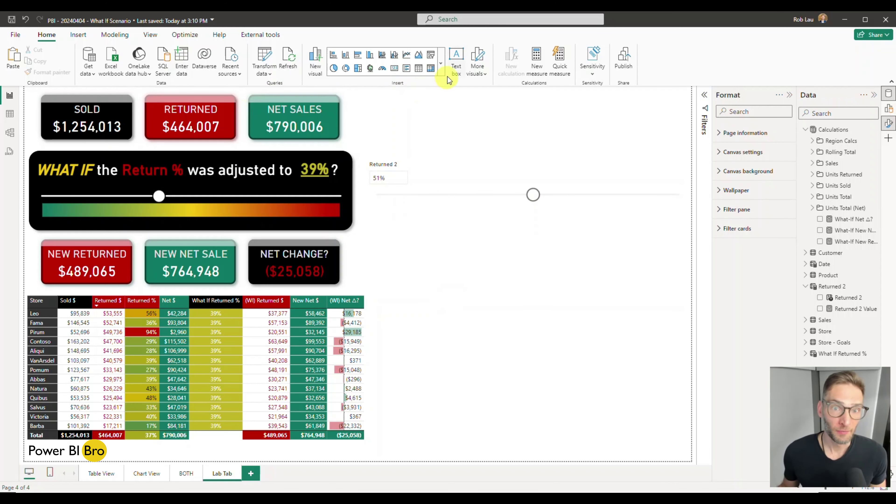
- Insert a table visual below the Returned 2 slicer with the Store field and the Sold $ measure as columns
click(419, 69)
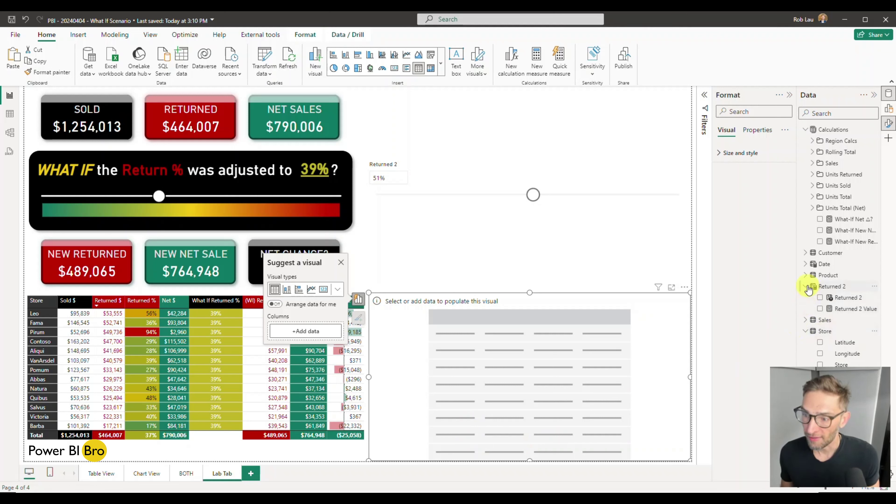
click(805, 129)
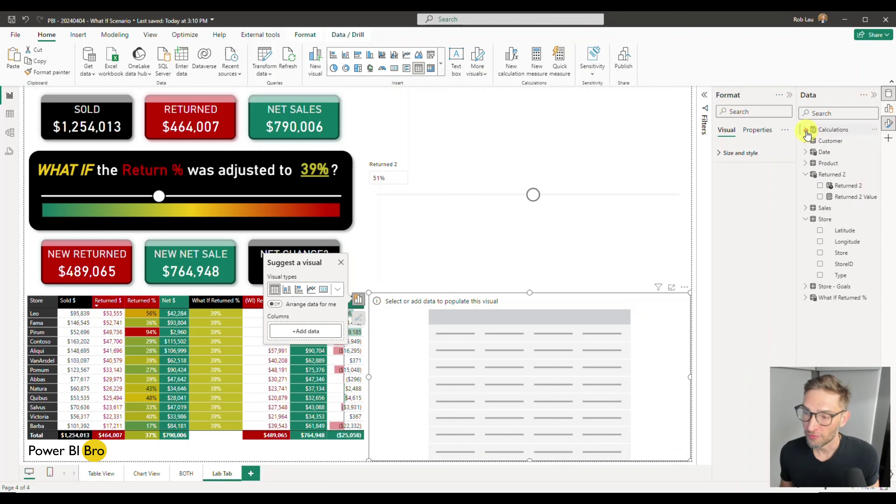
click(820, 253)
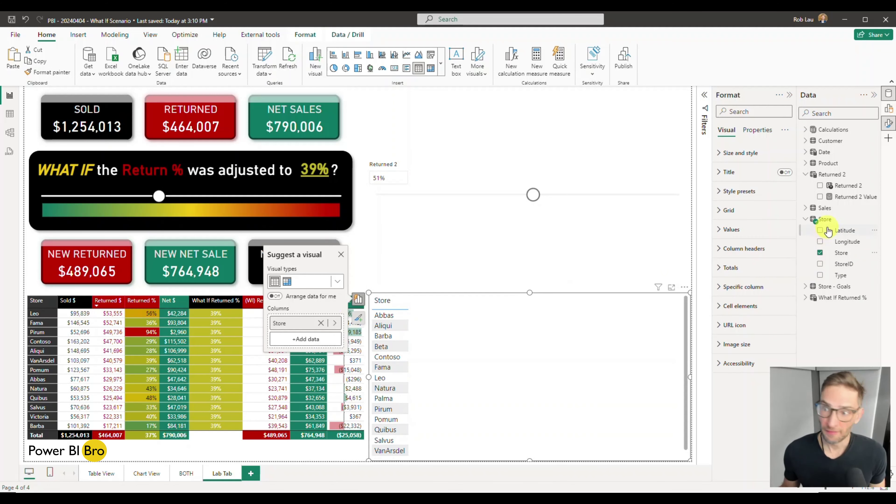
click(806, 131)
click(812, 163)
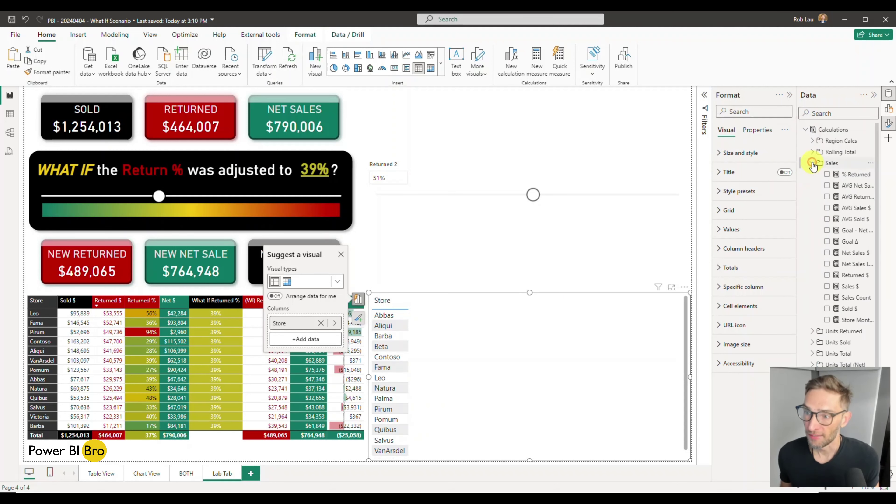
click(827, 310)
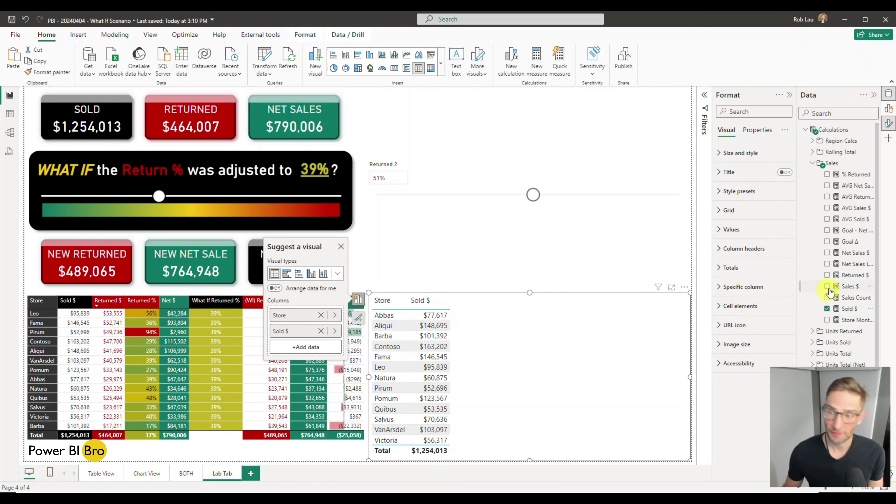
- Add the Returned $ and % Returned measures to the new store table, widening the field list to read full names
scroll(836, 269, down, 3)
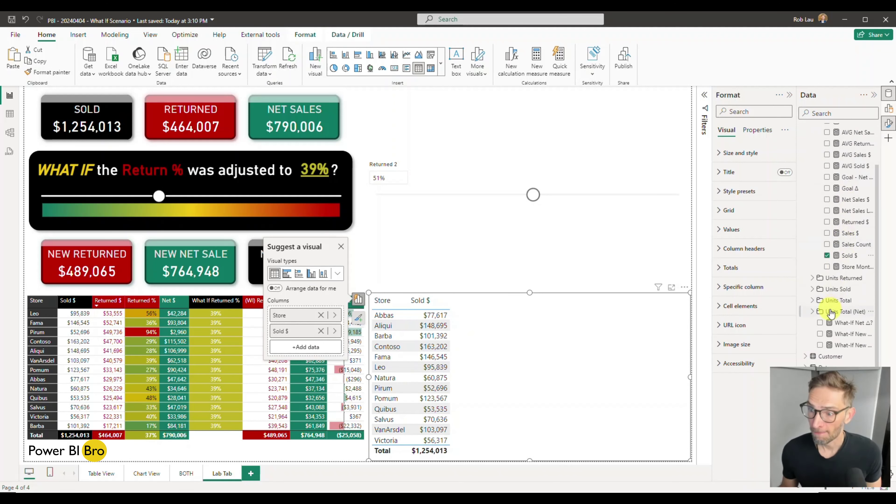
scroll(830, 307, up, 3)
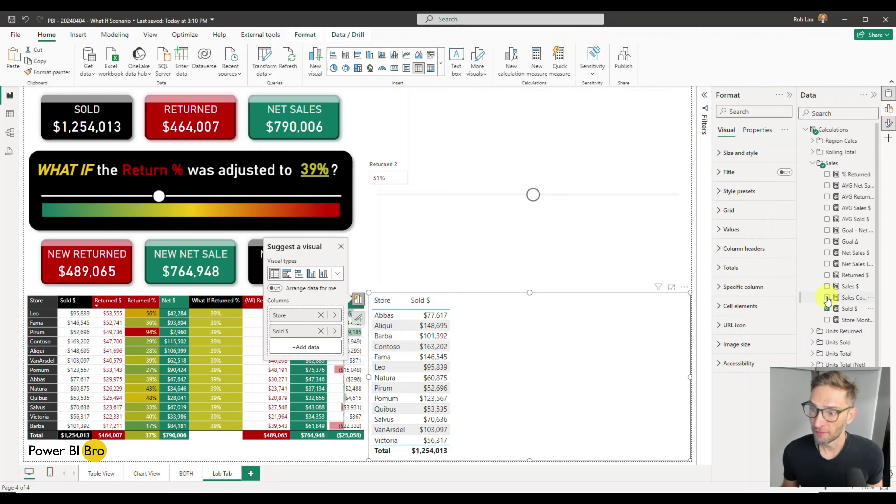
drag(797, 265, 780, 264)
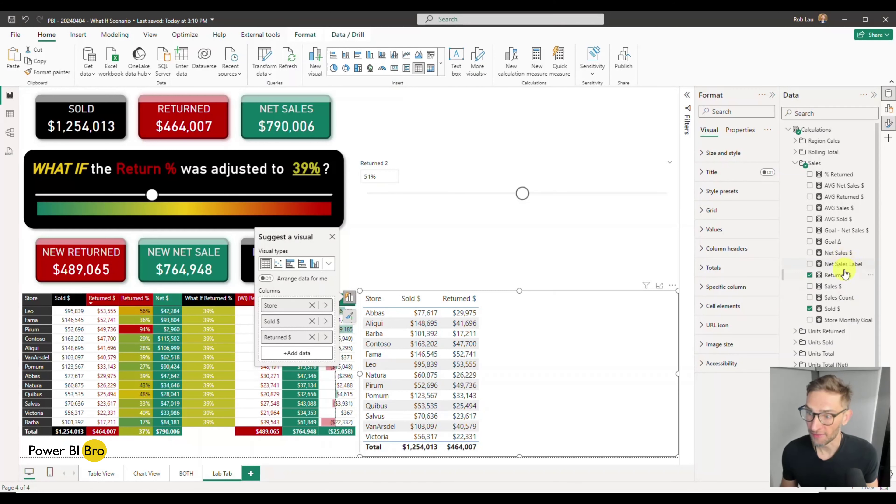
scroll(841, 234, down, 1)
scroll(841, 271, up, 1)
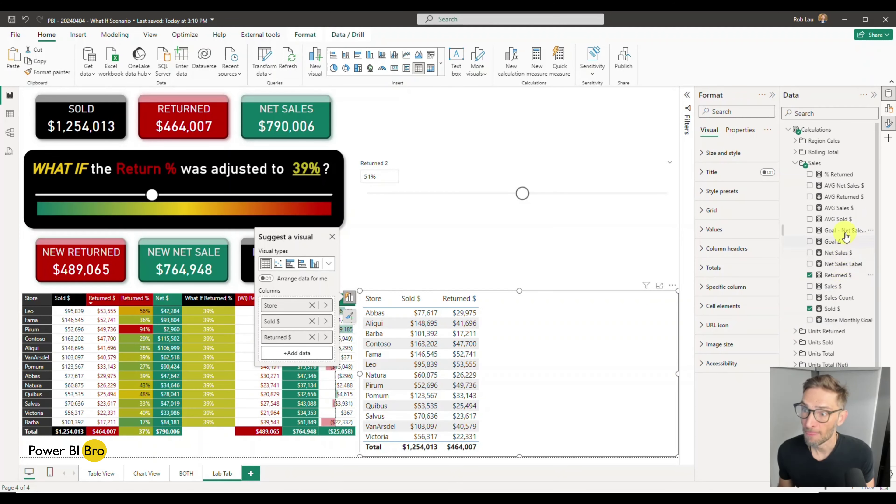
click(810, 174)
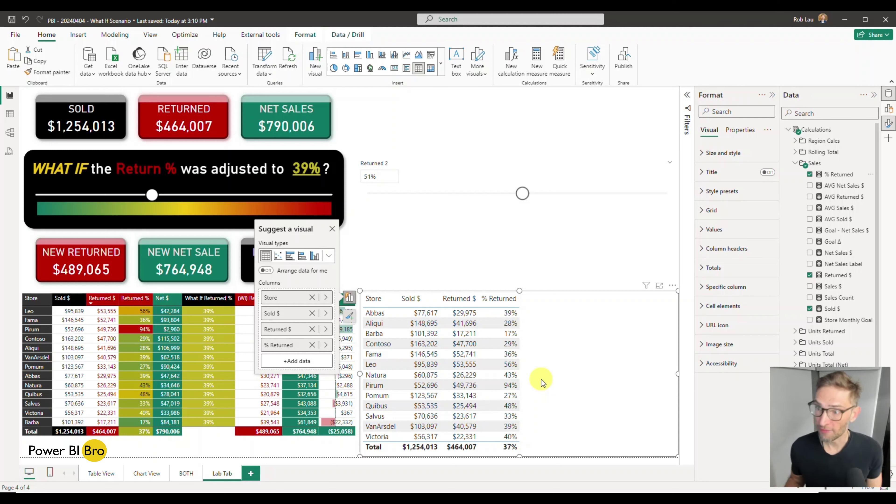
click(798, 165)
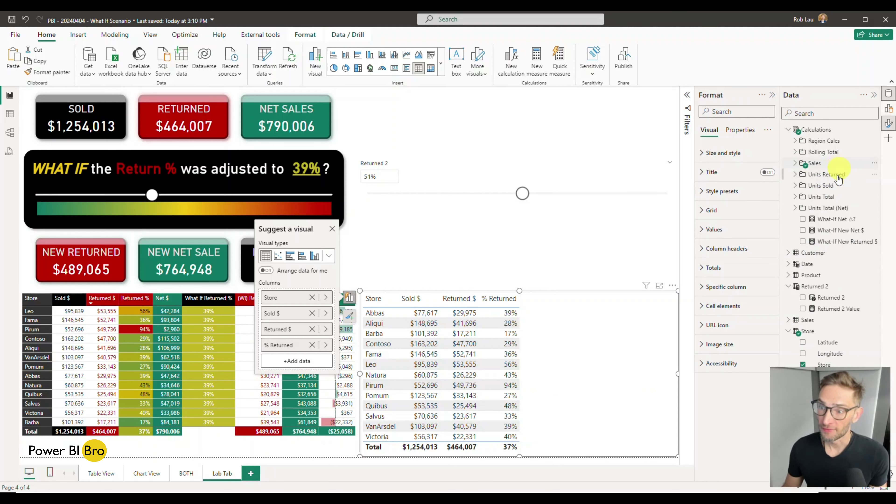
- In the model view, group What-If Net △?, What-If New Net $ and What-If New Returned $ into a display folder named What-if 1
click(9, 133)
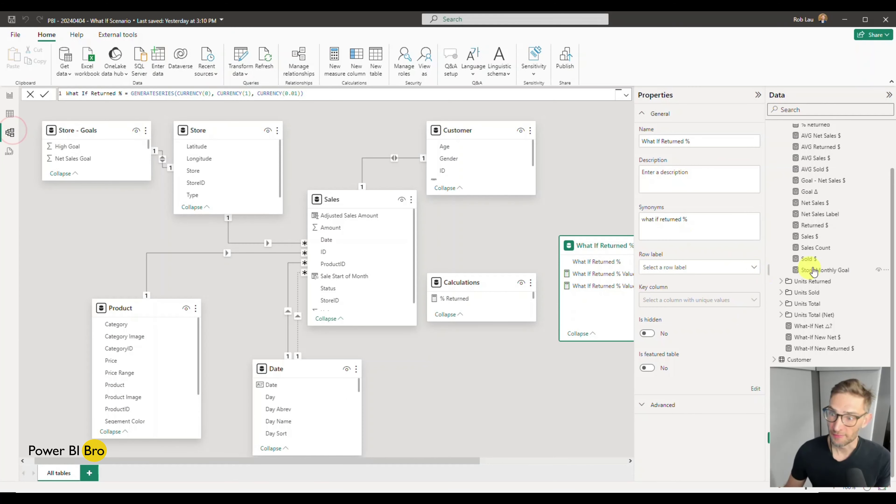
scroll(813, 272, up, 3)
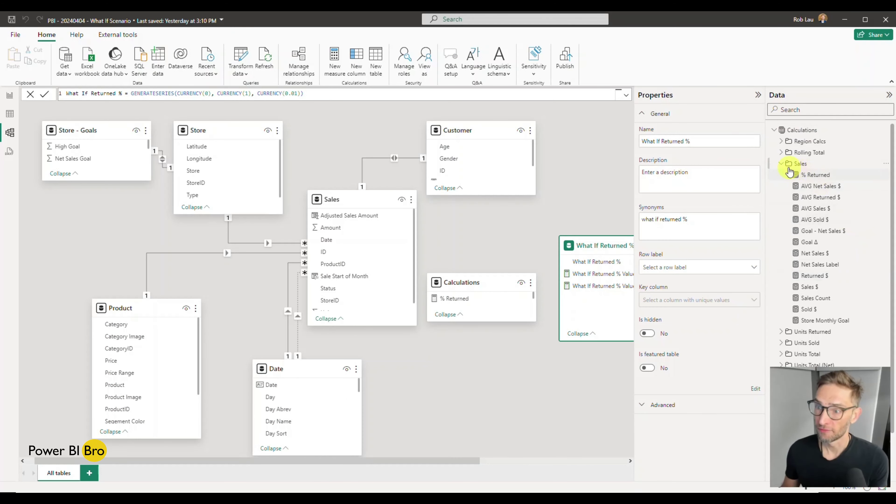
click(780, 163)
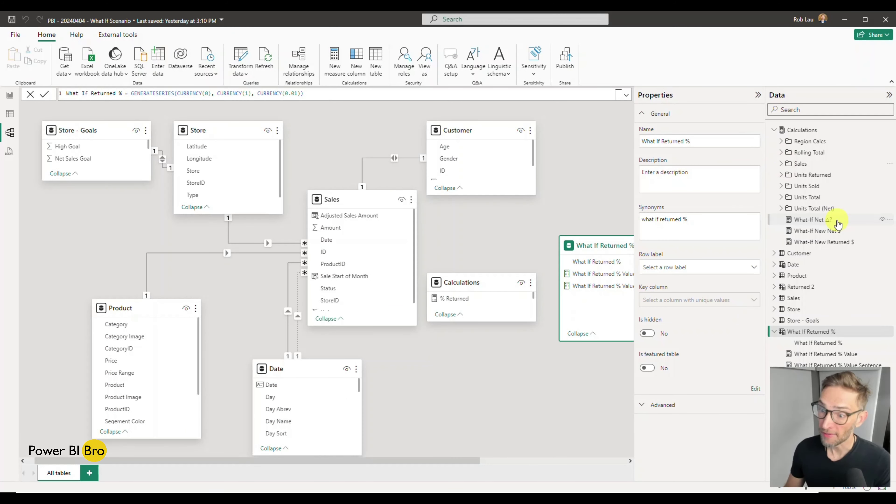
click(818, 220)
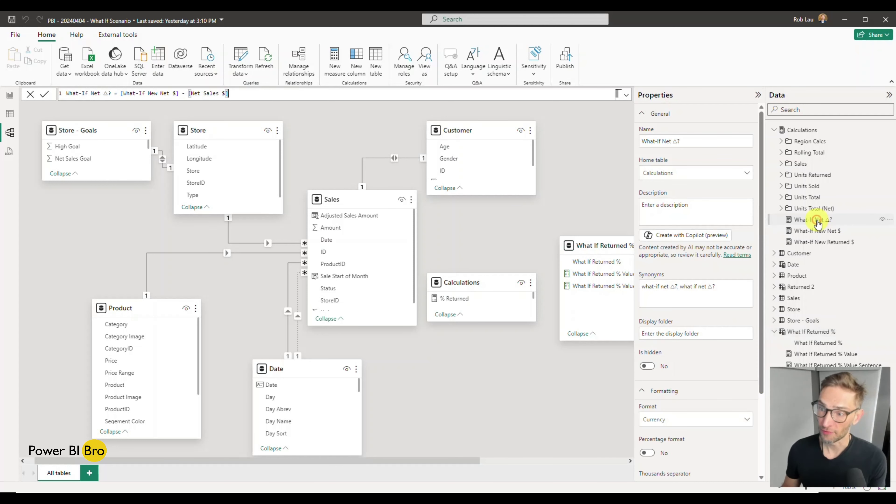
shift+click(809, 243)
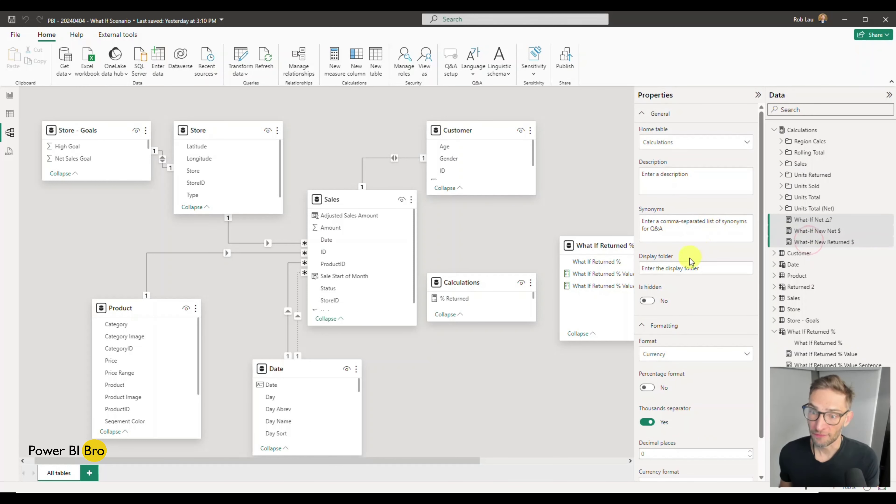
click(679, 269)
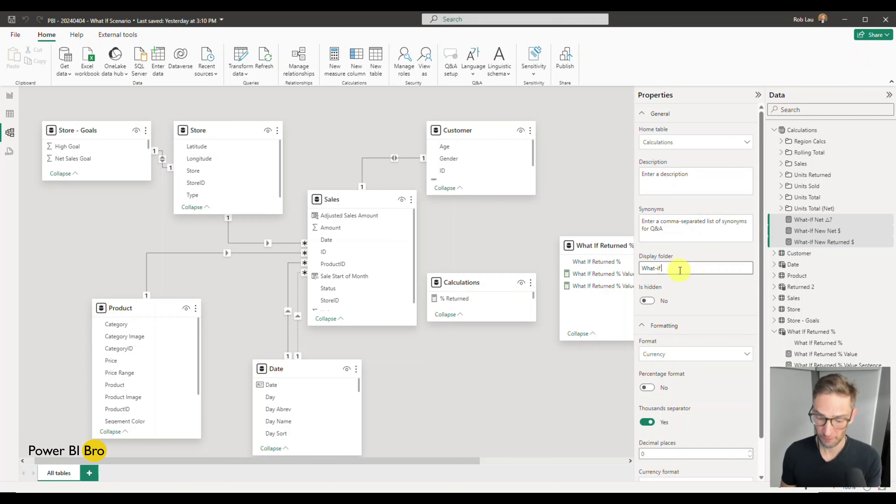
text(What-if 1)
key(Return)
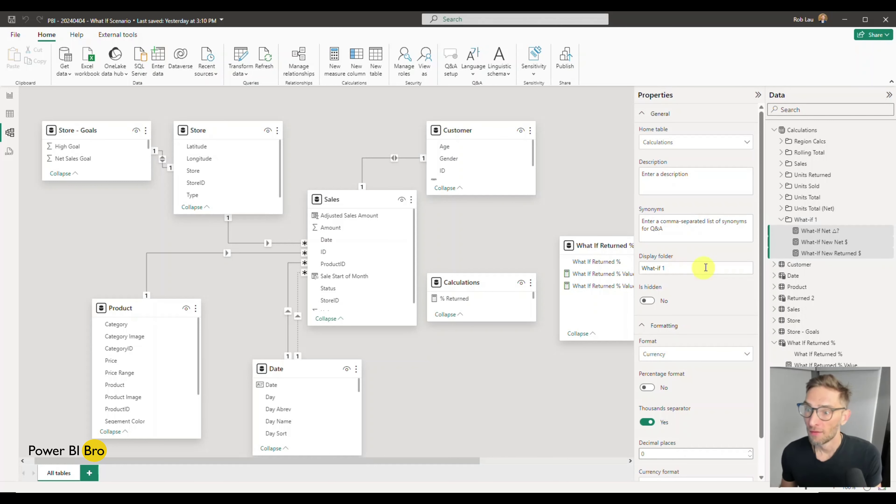
click(780, 220)
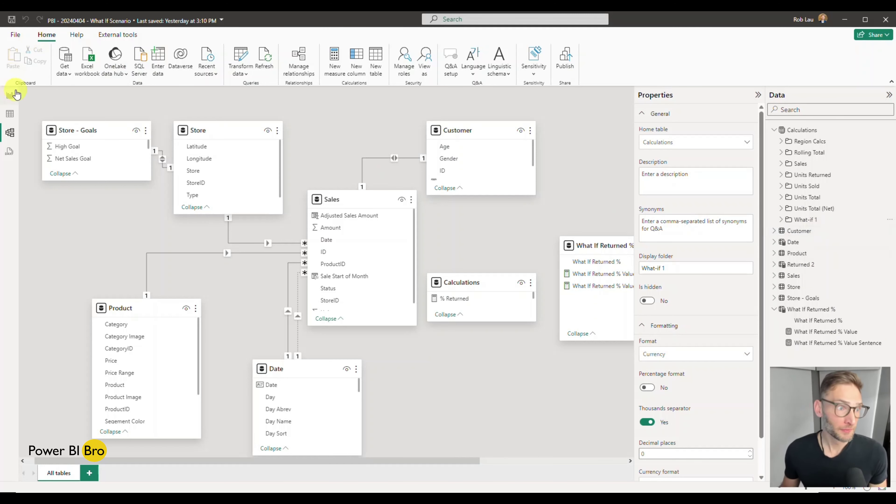
- Back in the report view, add the Returned 2 parameter field as the last column of the new store table, without Returned 2 Value
click(10, 95)
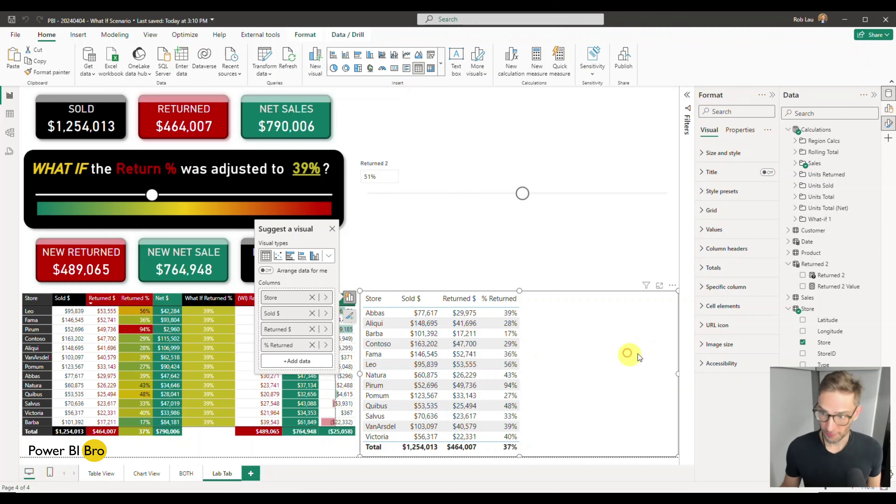
click(802, 286)
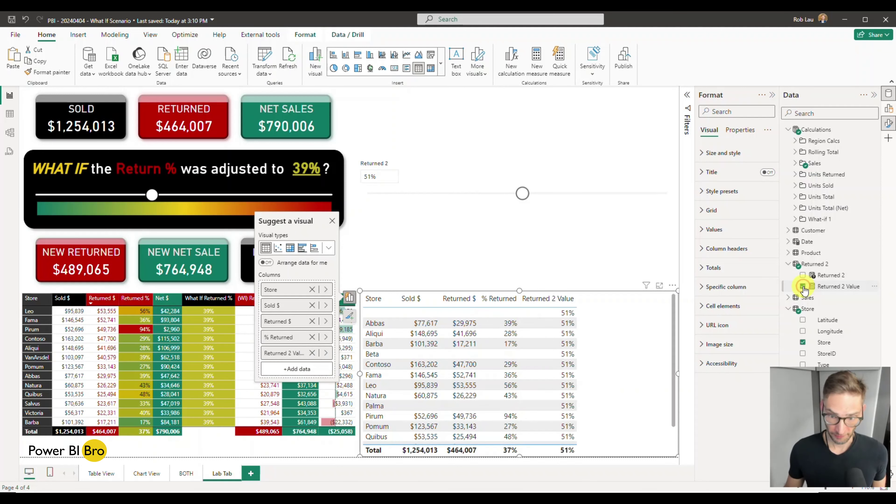
click(803, 287)
click(803, 275)
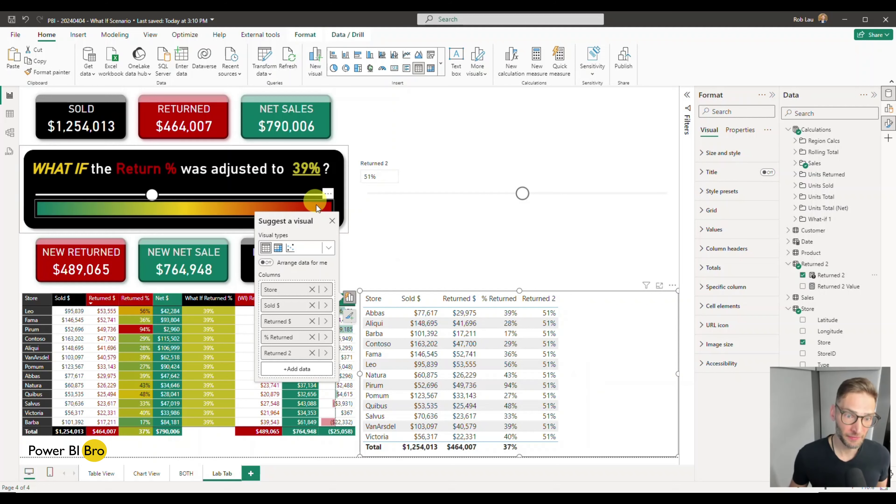
click(332, 221)
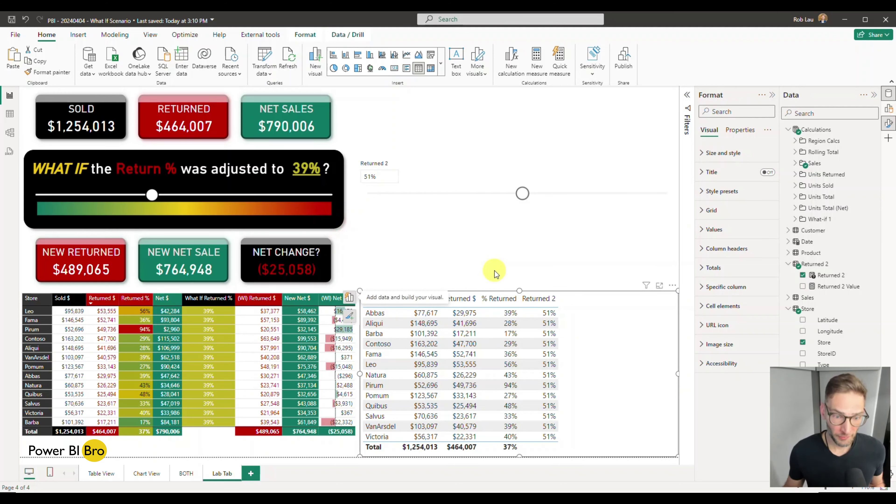
click(536, 272)
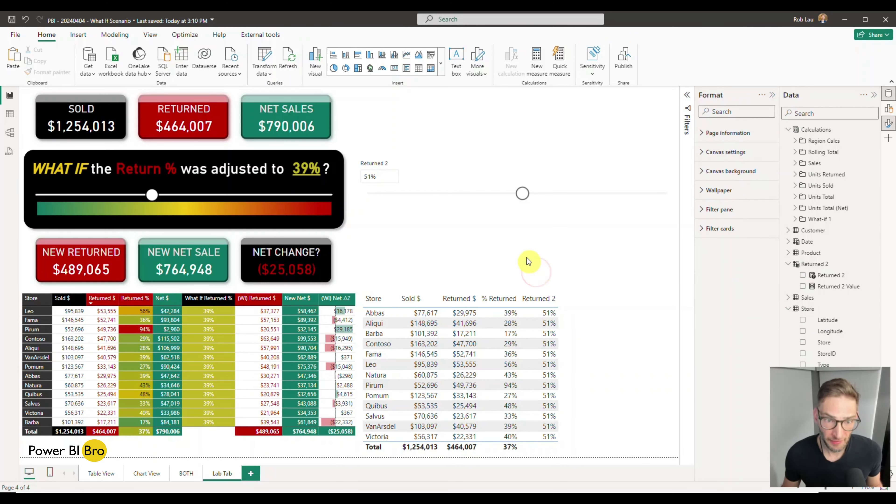
- Test the new table's response by lowering the Returned 2 slicer to 34% and 22%
drag(522, 193, 472, 194)
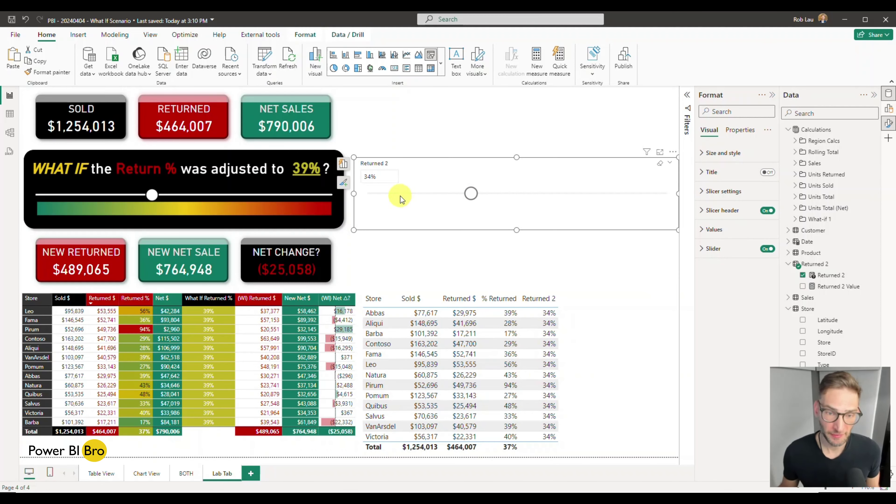
drag(471, 193, 432, 198)
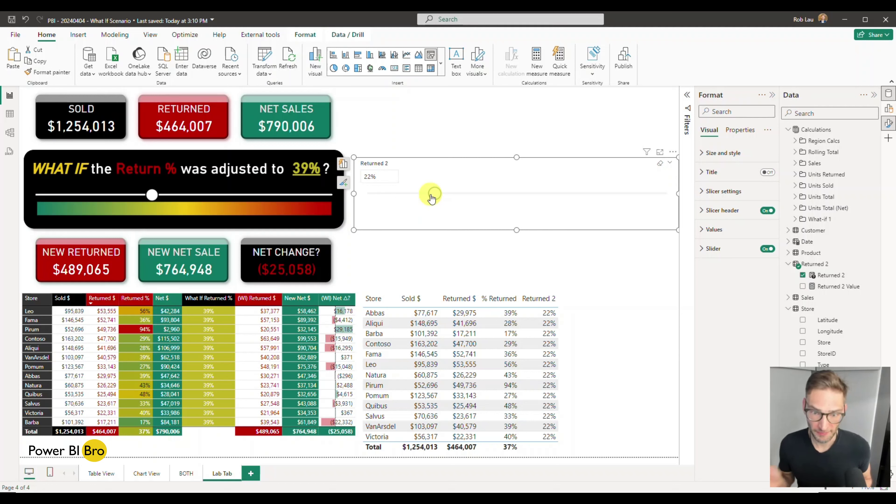
- Set the font size of the new store table's values and column headers to 8
click(595, 355)
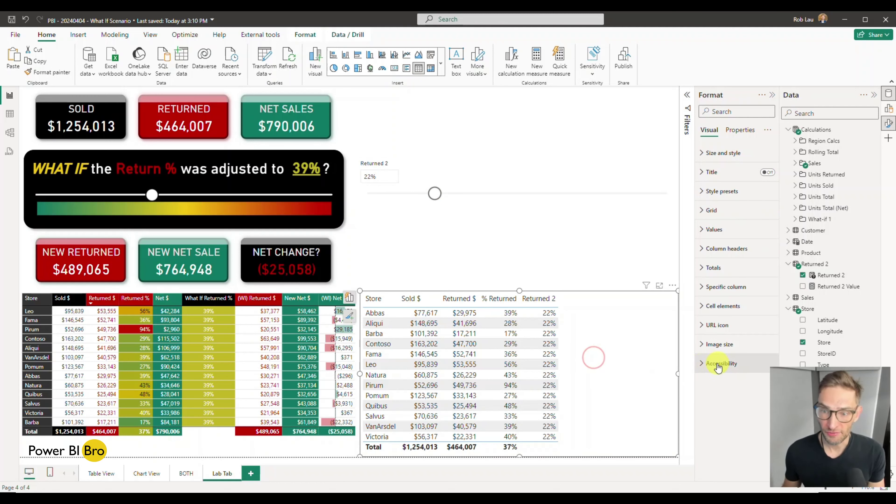
click(714, 230)
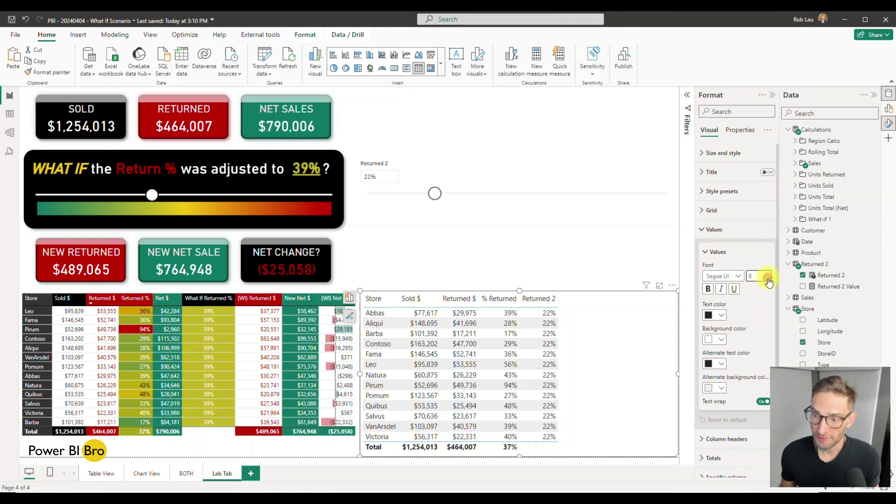
click(702, 230)
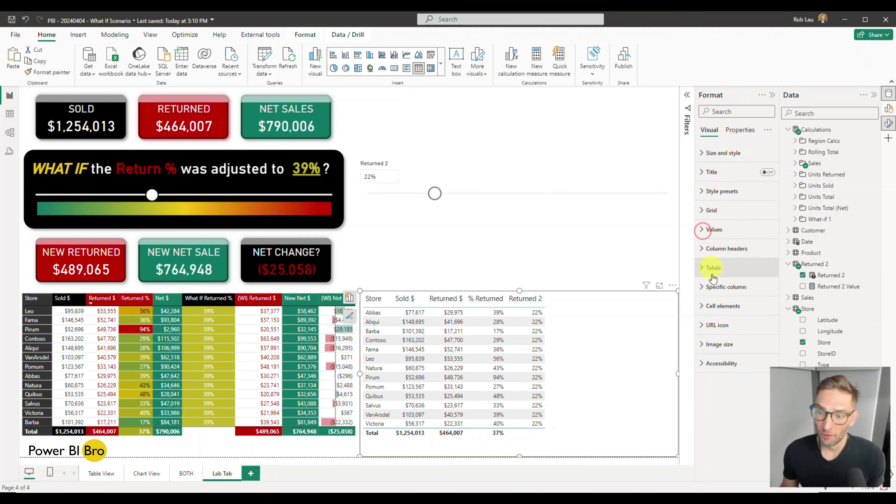
click(702, 248)
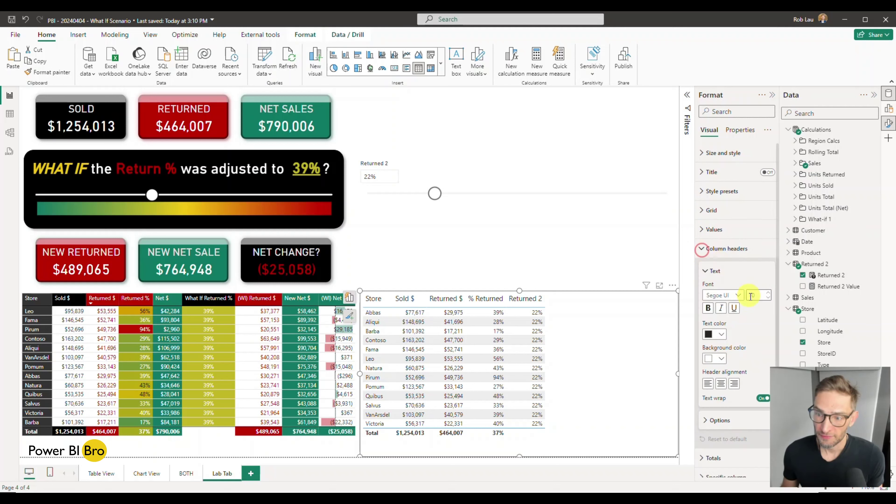
click(767, 300)
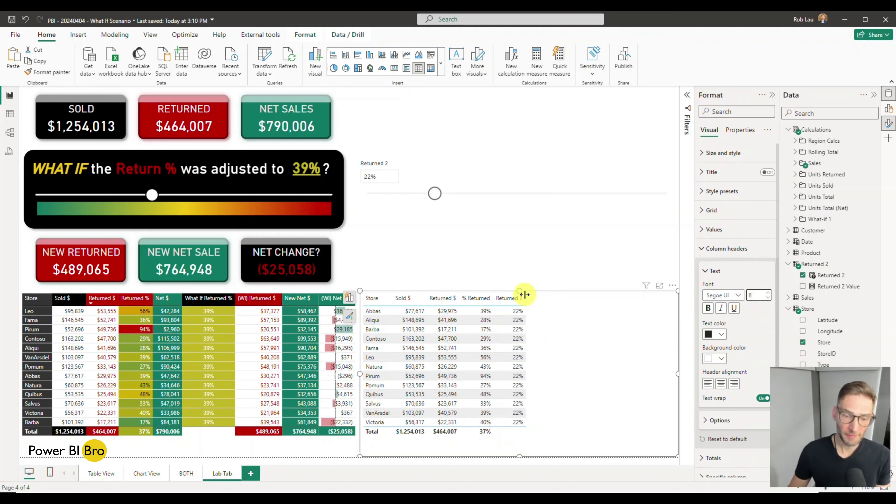
click(477, 261)
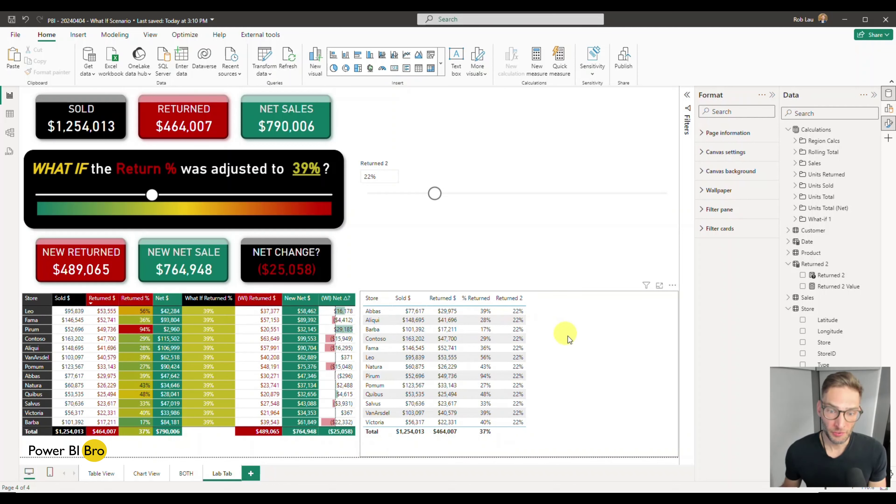
- Search the fields for "net" and add the Net Sales $ measure to the new store table
click(654, 321)
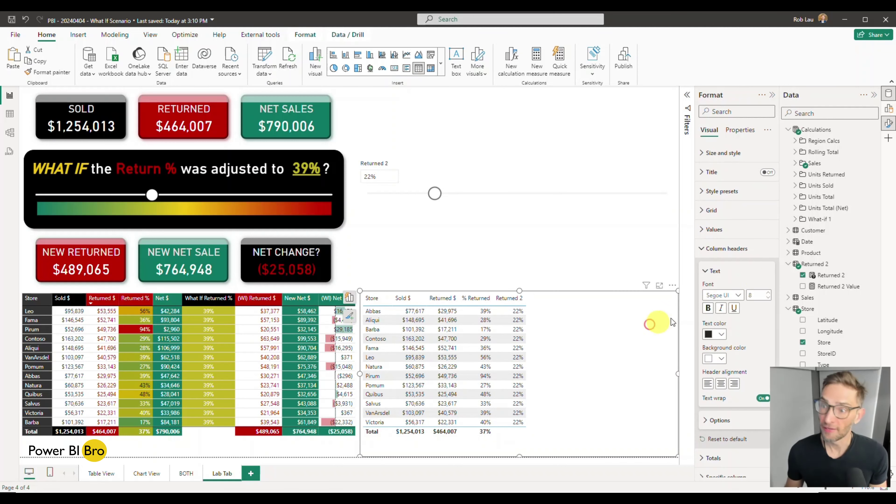
click(803, 166)
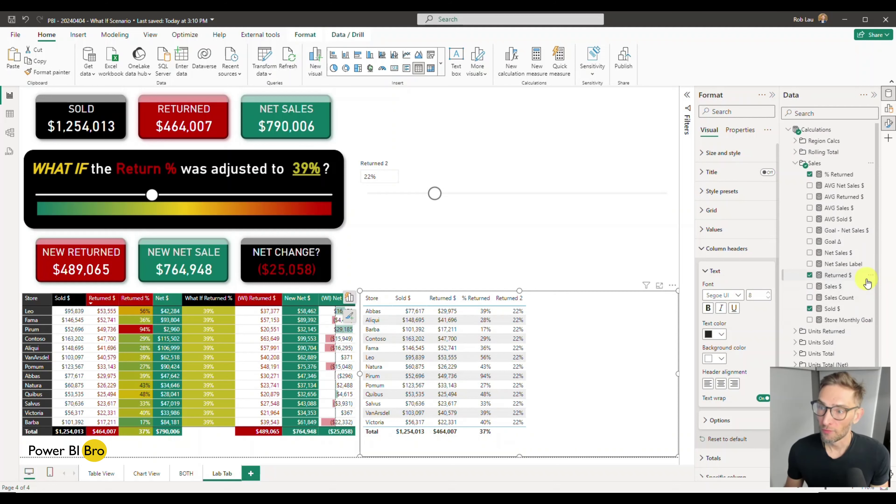
scroll(867, 283, down, 3)
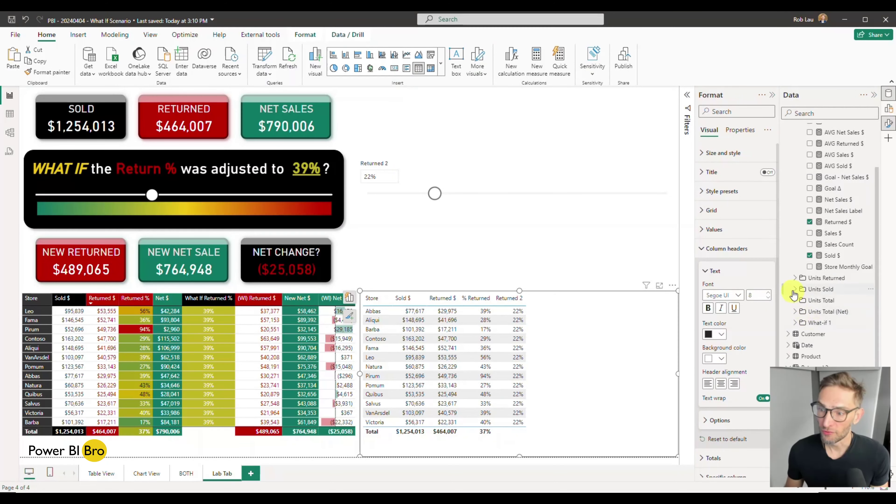
scroll(797, 286, up, 3)
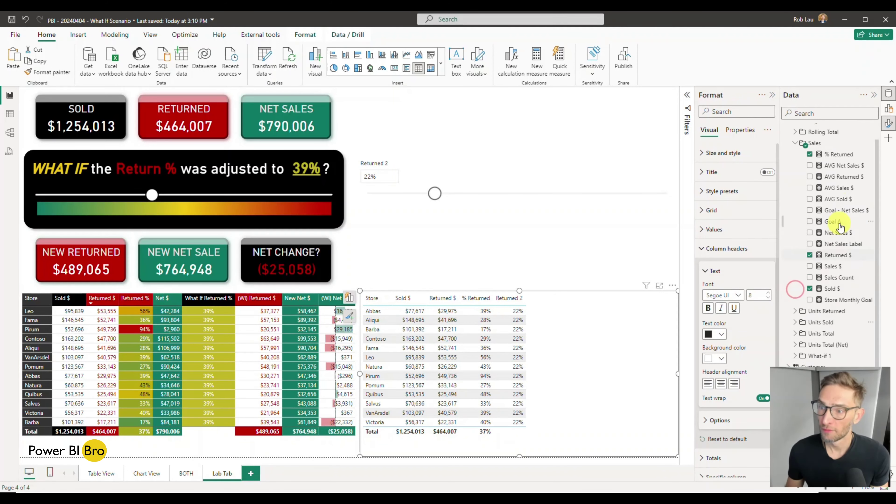
click(821, 112)
text(net)
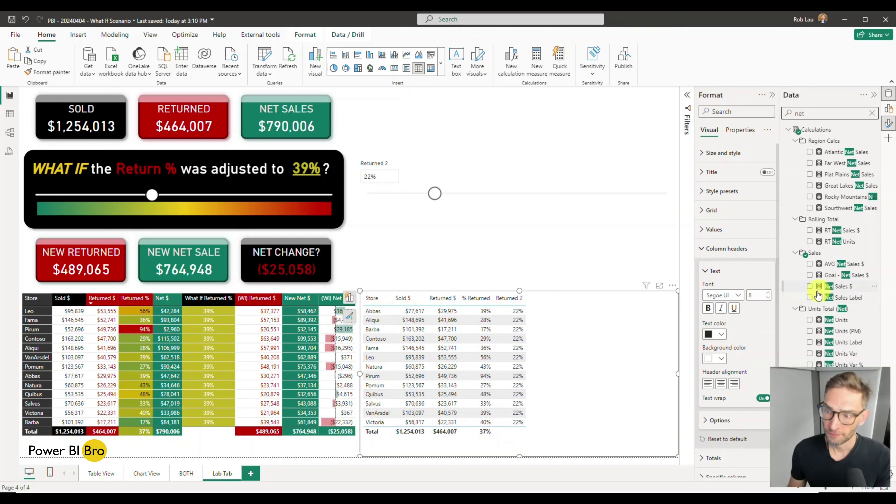
click(810, 286)
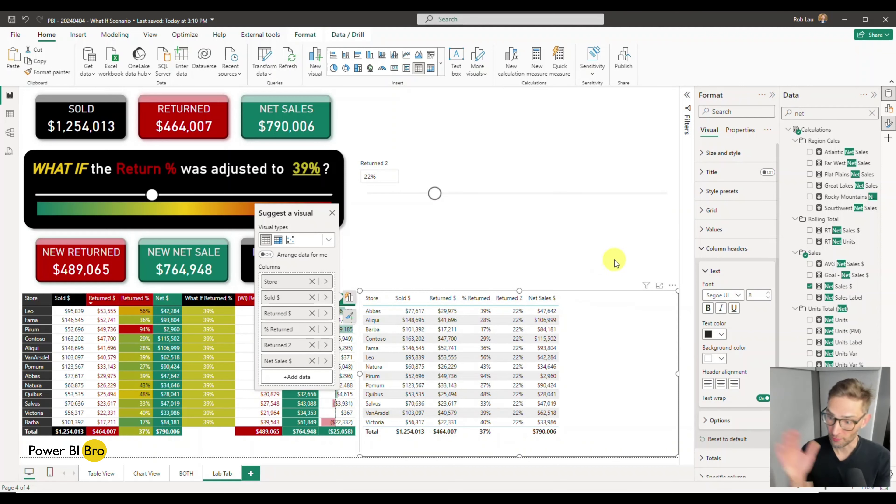
click(355, 257)
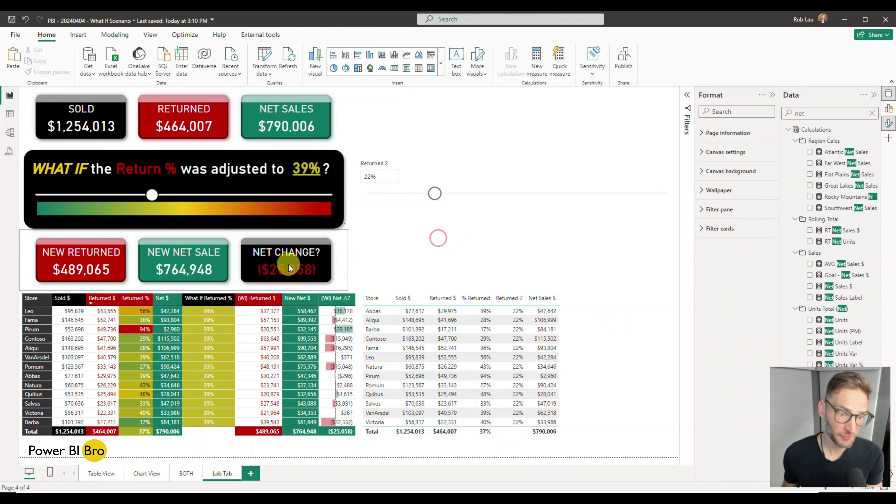
- Set the original what-if Return % slider to 55%
drag(152, 194, 200, 194)
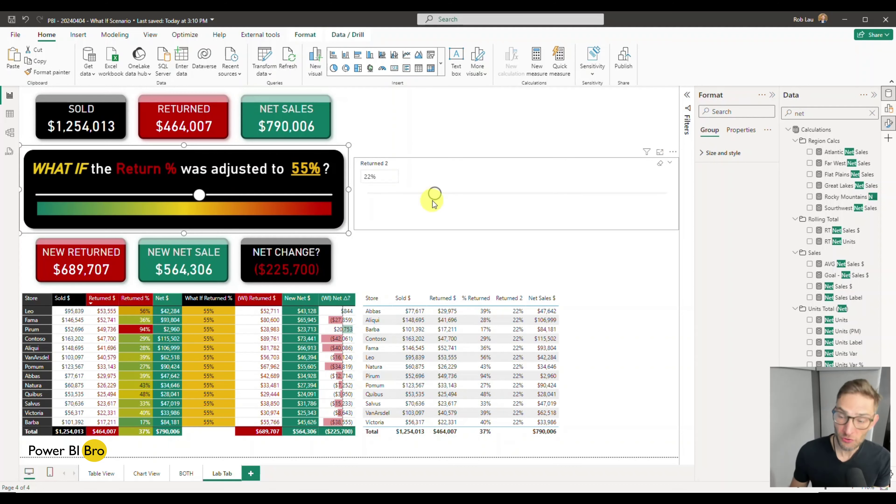
click(444, 252)
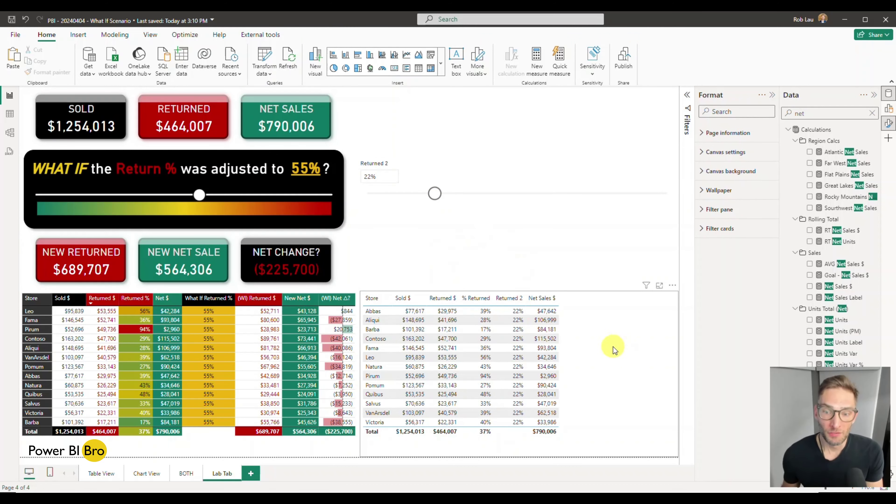
- Reorder the new store table's columns so that Net Sales $ comes before Returned 2
click(605, 350)
click(349, 297)
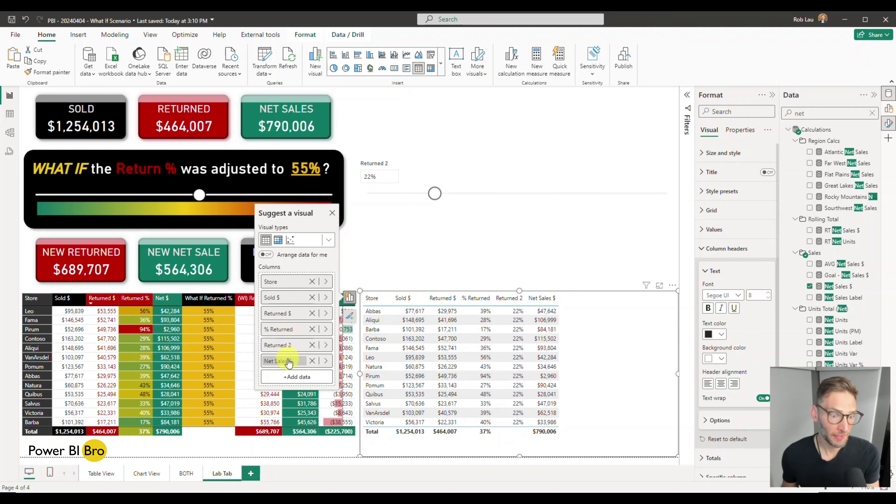
drag(288, 362, 292, 341)
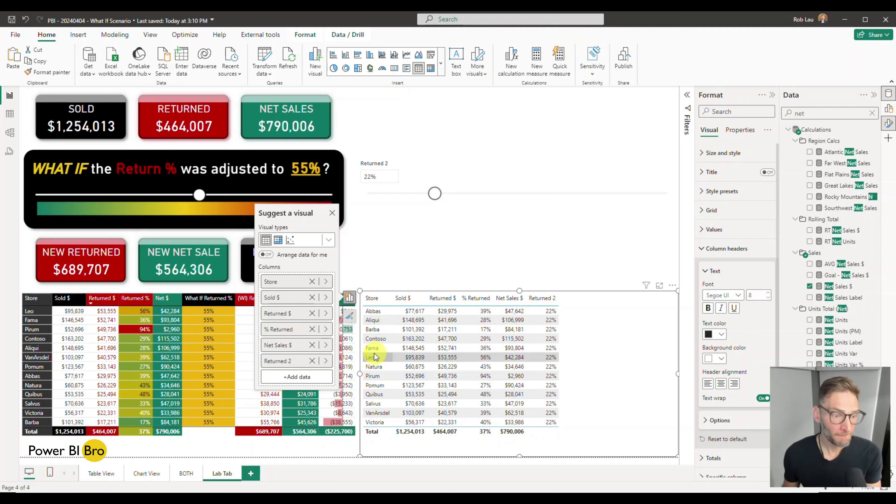
click(610, 352)
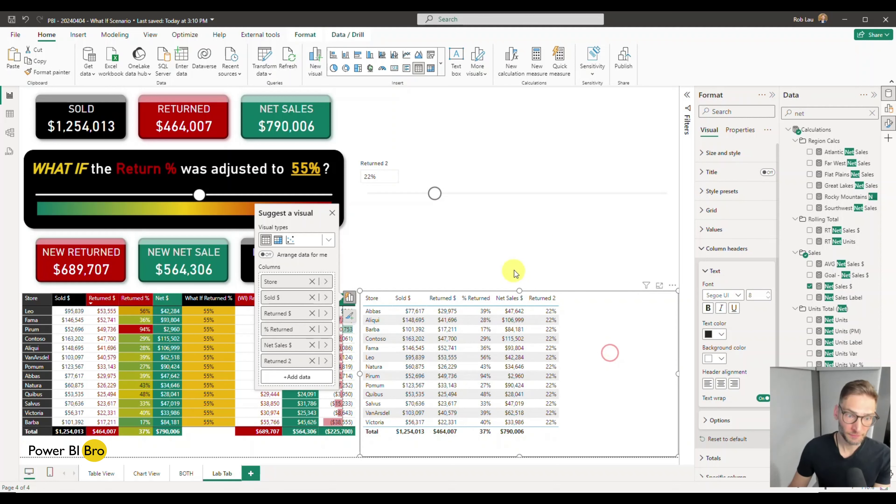
click(332, 213)
click(646, 360)
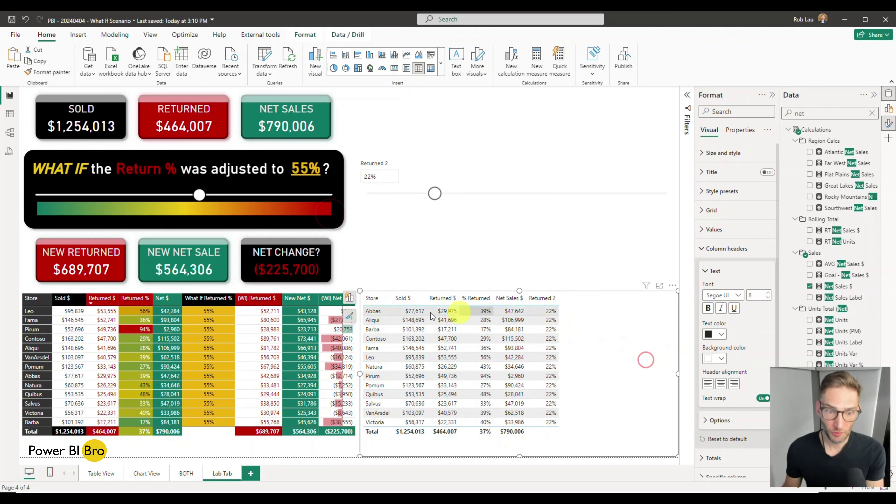
- Rename the Returned 2 column in the new store table as What IF 2
click(349, 297)
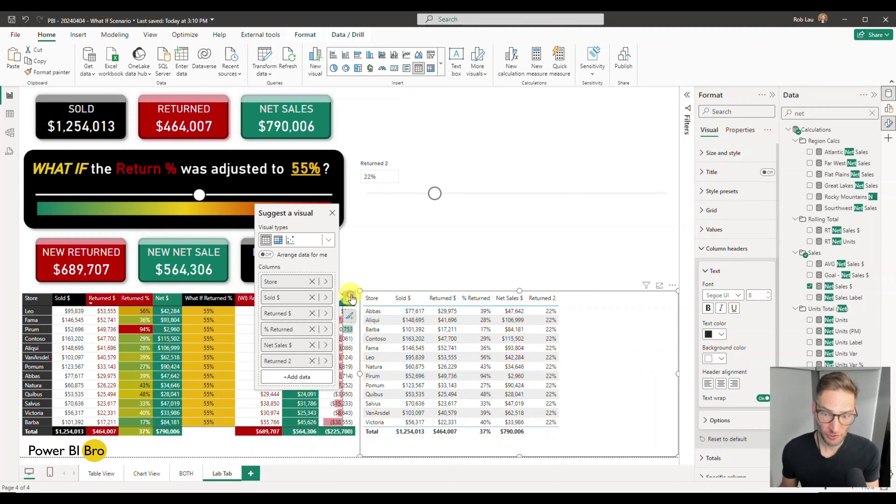
double_click(277, 364)
text(What)
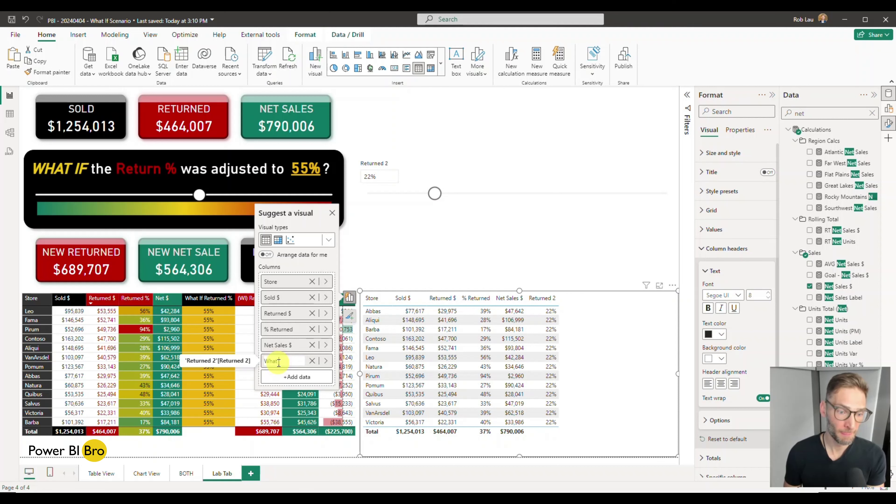
text( IF 2)
key(Return)
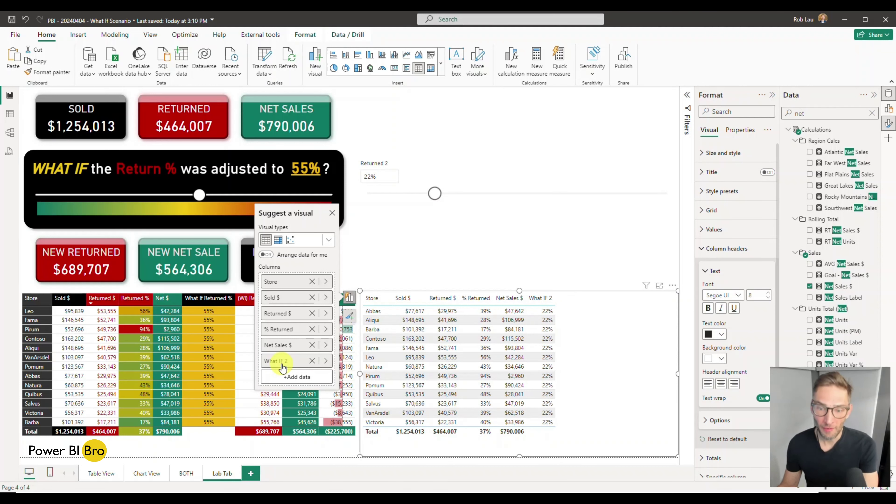
click(491, 258)
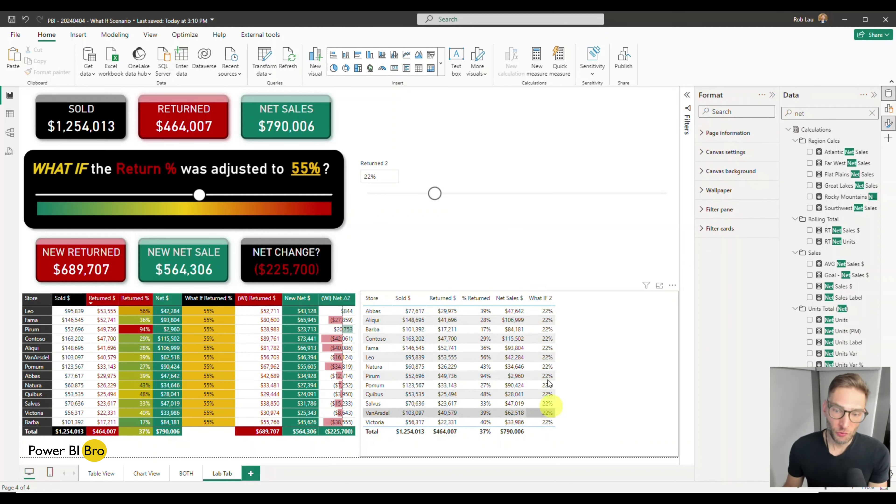
- Set the Returned 2 slicer to 27% and the original what-if Return % slider to 76%
click(451, 195)
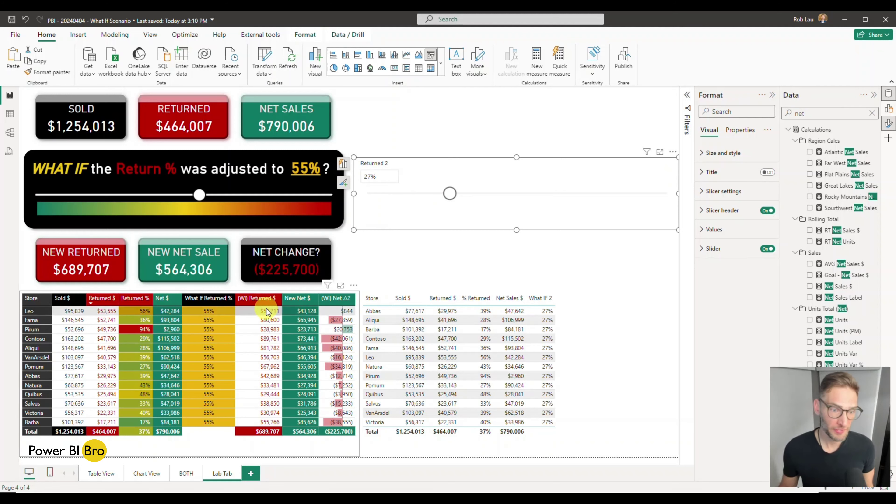
click(407, 264)
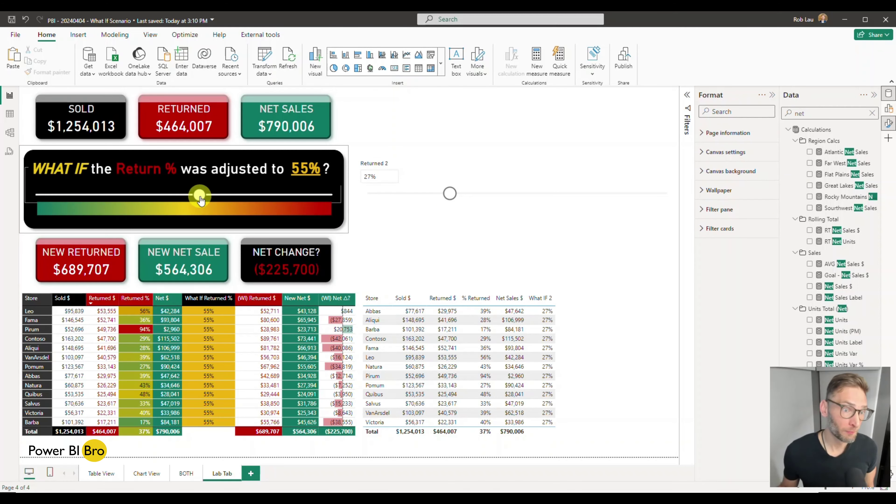
drag(199, 194, 235, 195)
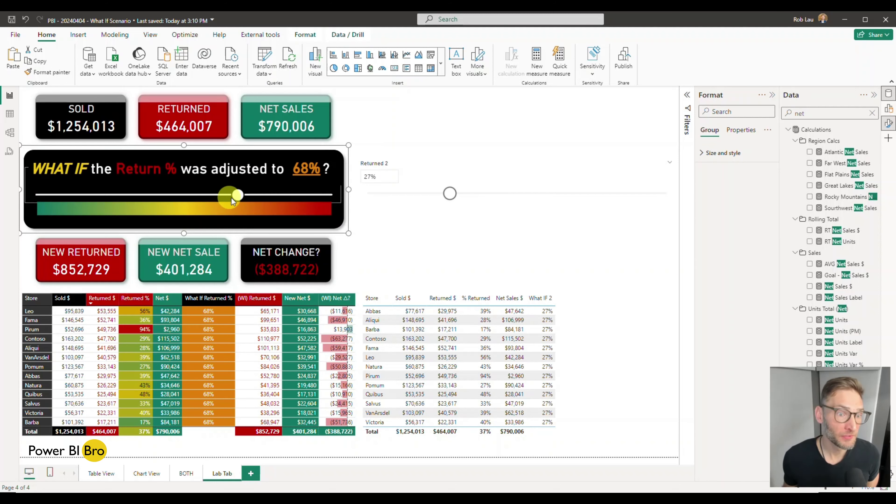
drag(247, 197, 262, 195)
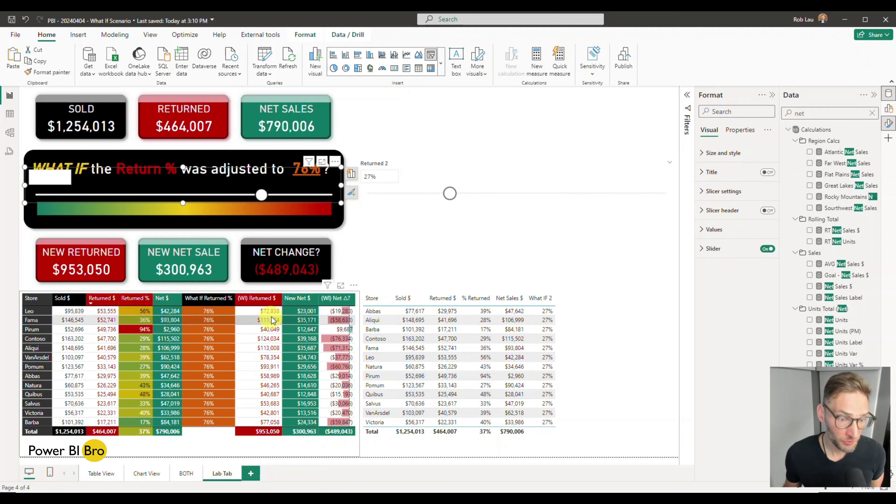
click(383, 263)
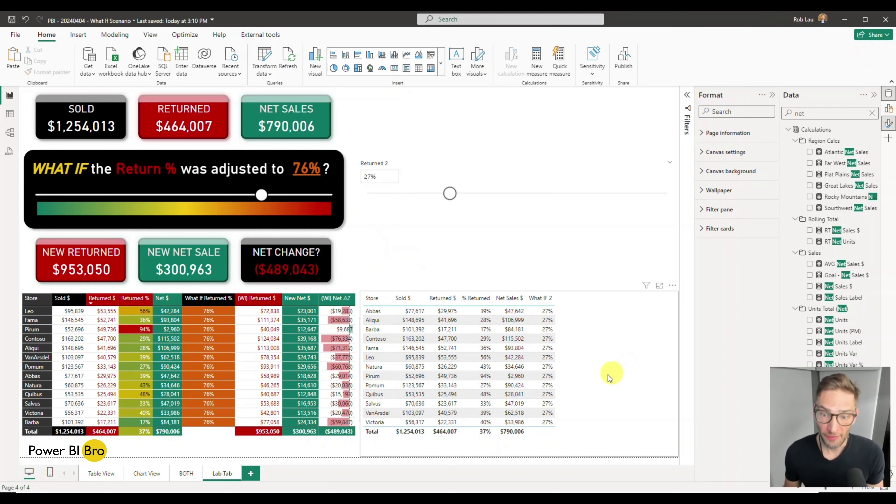
- Clear the field search and add a new measure to the Calculations table
click(598, 370)
click(872, 113)
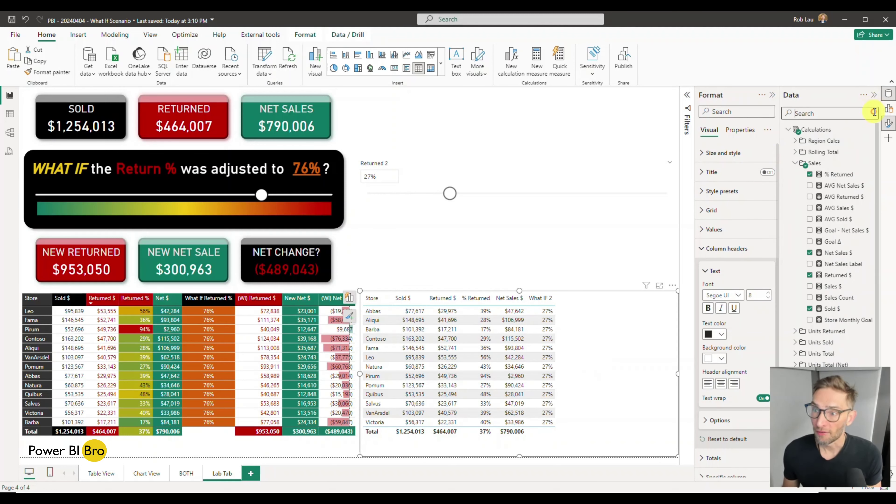
click(811, 165)
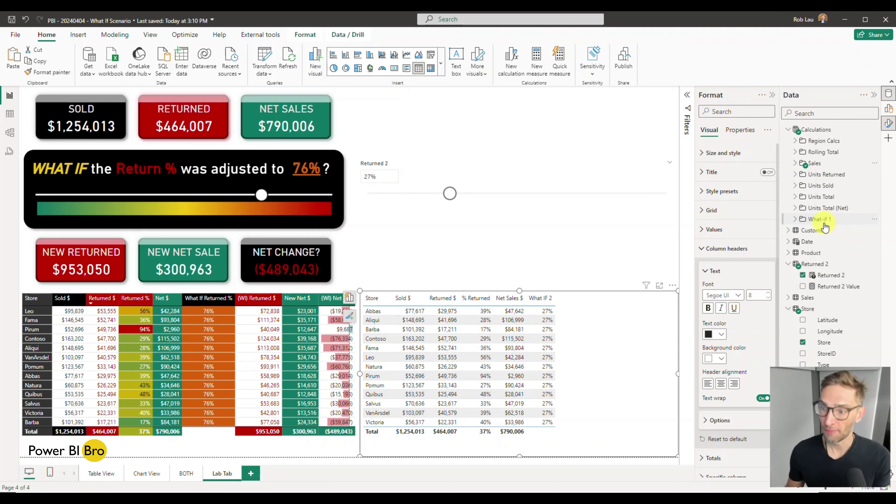
click(876, 132)
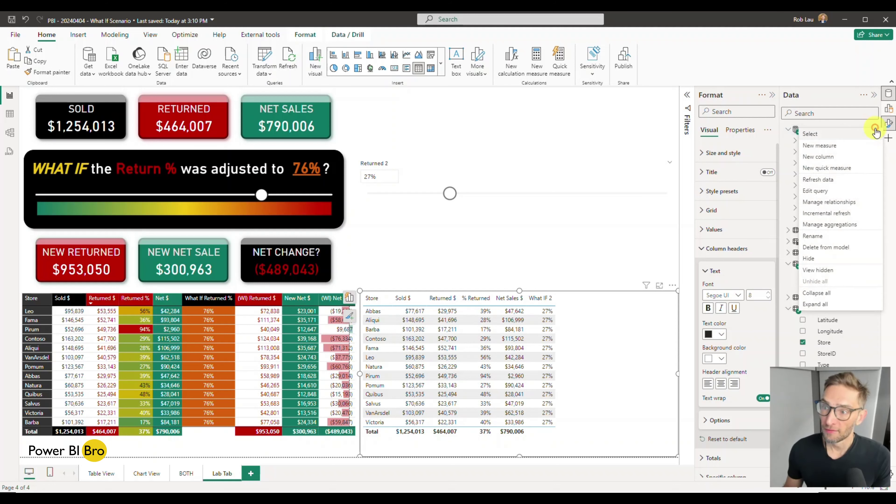
click(788, 215)
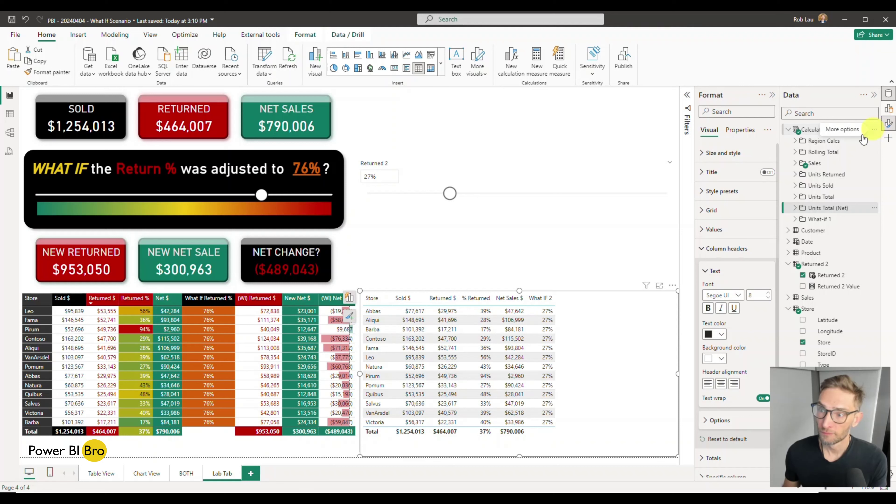
click(874, 130)
click(847, 147)
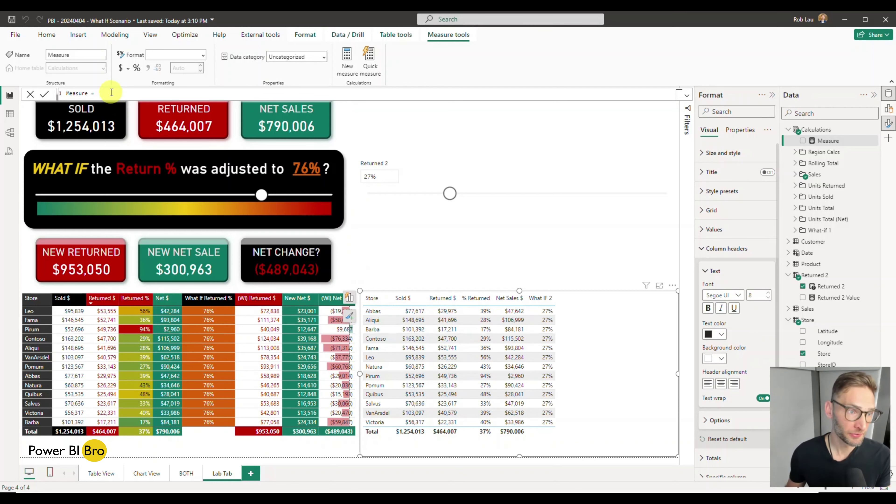
- Define the new measure's formula as [Sold $] * 'Returned 2'[Returned 2 Value]
text(sol)
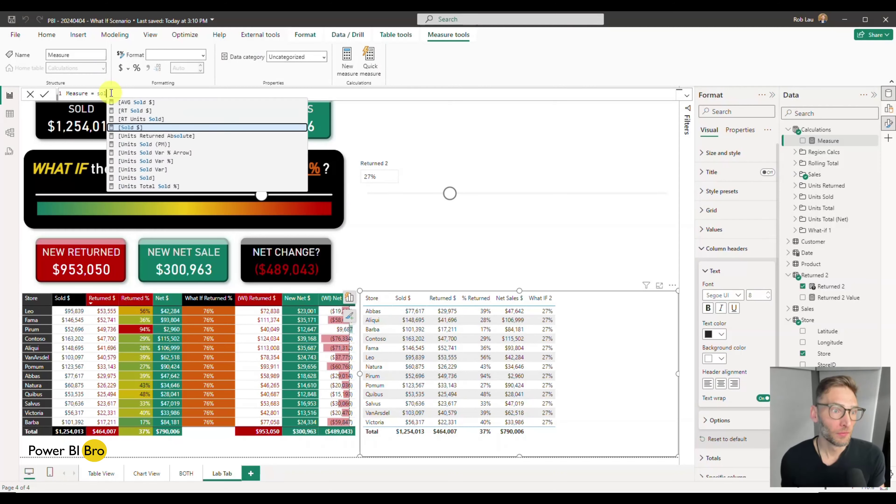
key(Tab)
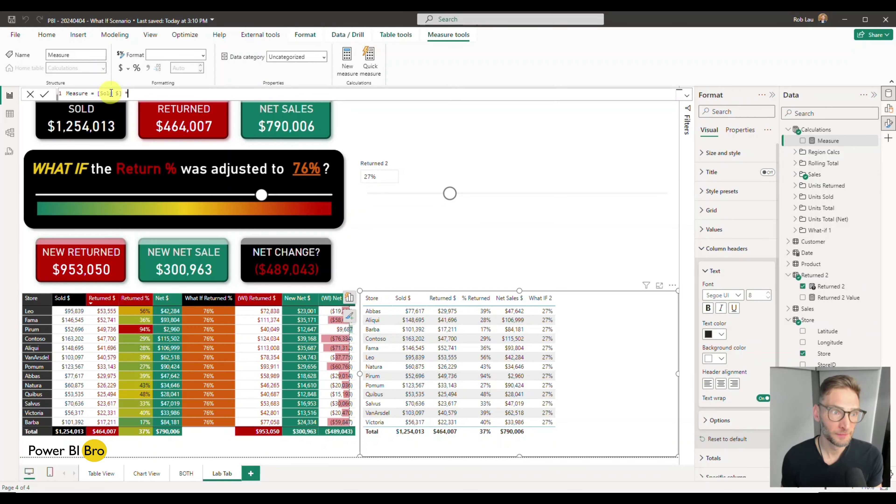
text(* ret)
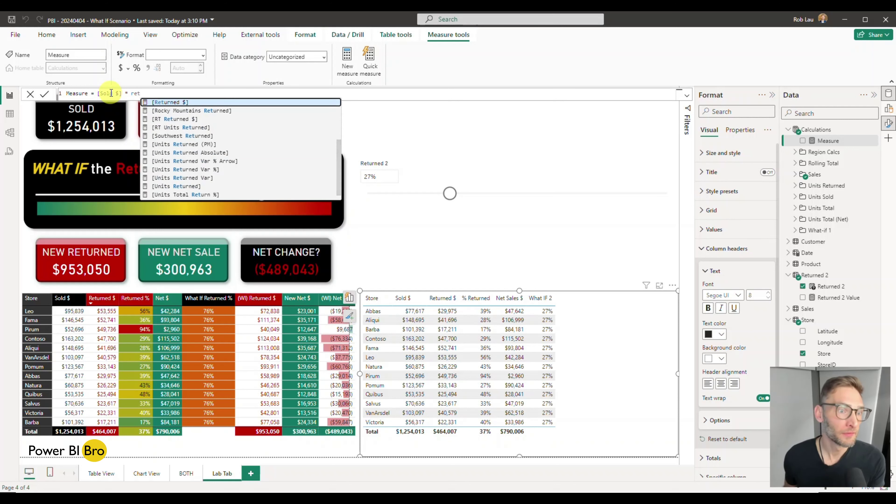
text(urned)
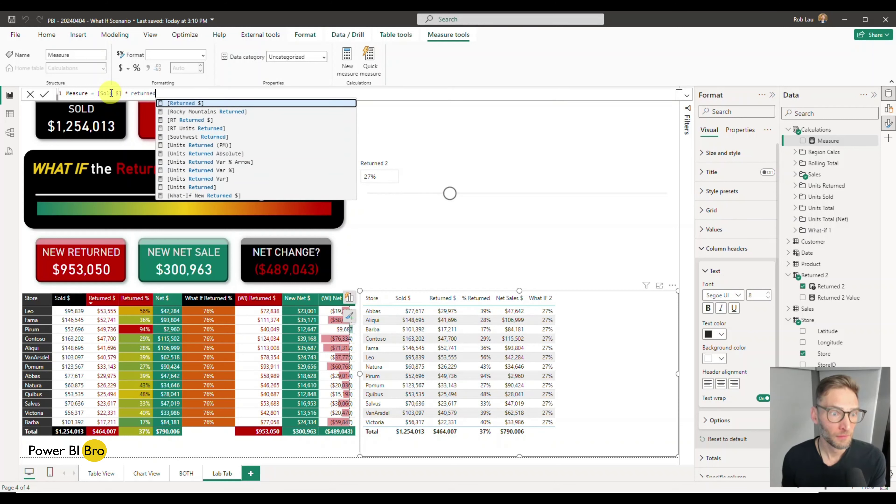
text( v)
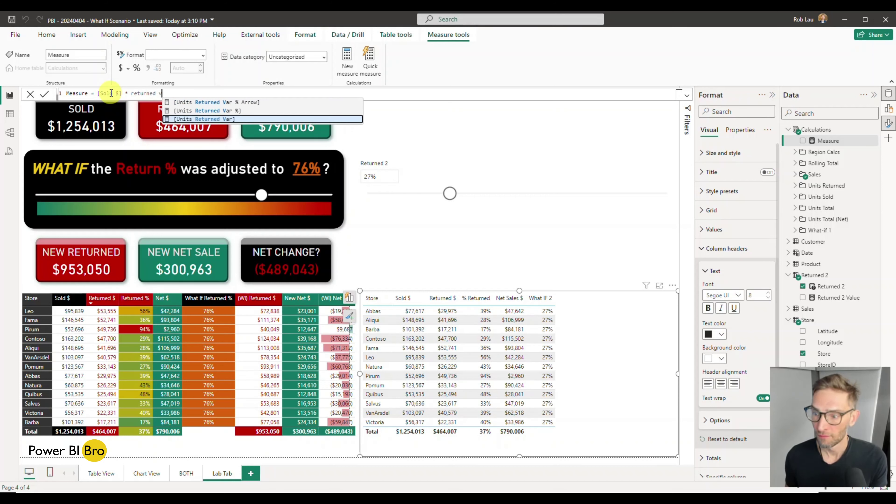
key(BackSpace)
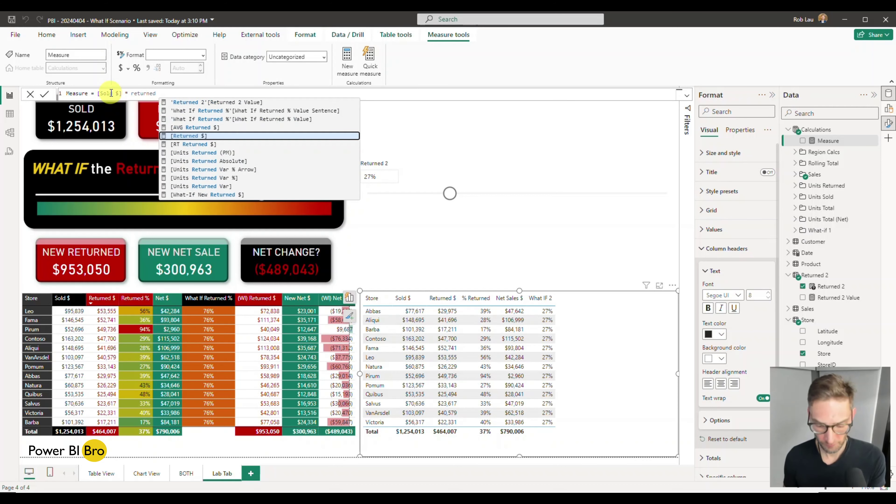
text(2)
key(BackSpace)
key(BackSpace)
key(BackSpace)
key(BackSpace)
key(BackSpace)
key(BackSpace)
key(BackSpace)
key(BackSpace)
key(BackSpace)
key(BackSpace)
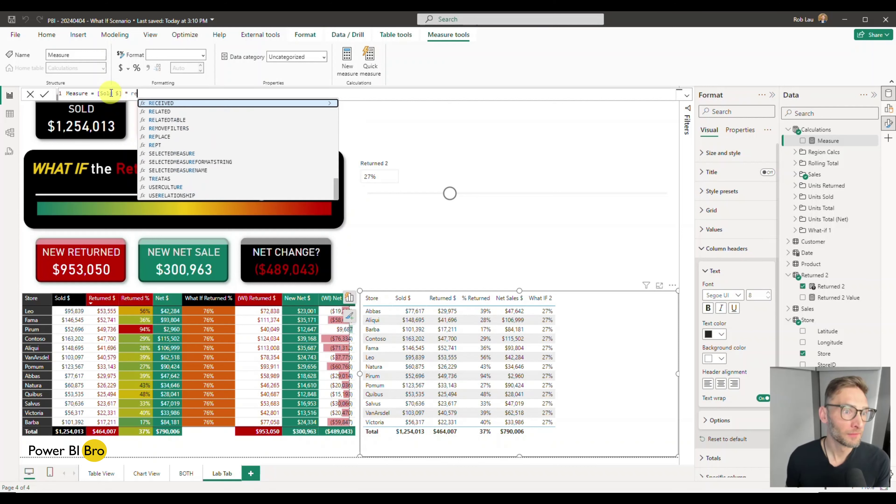
text([)
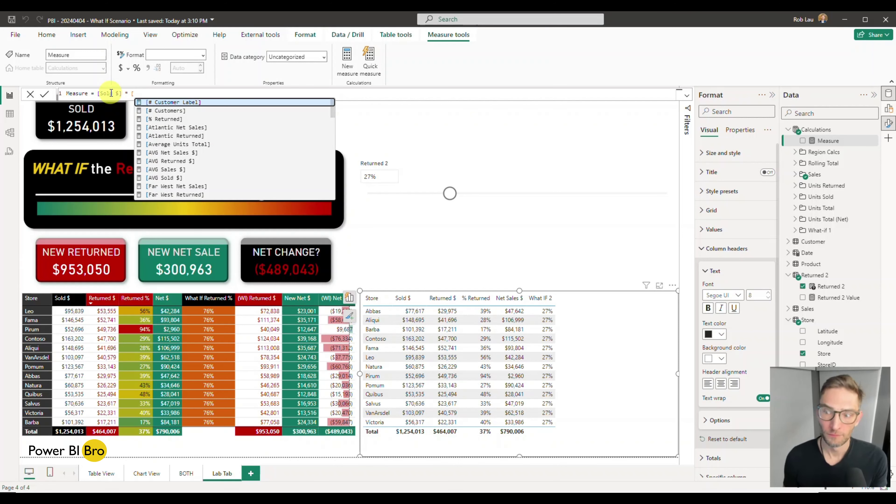
key(BackSpace)
text(retur)
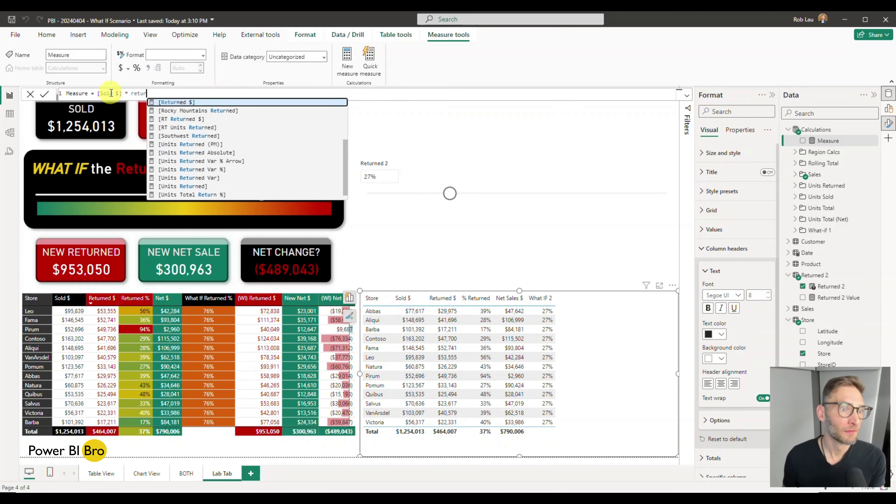
text(ned)
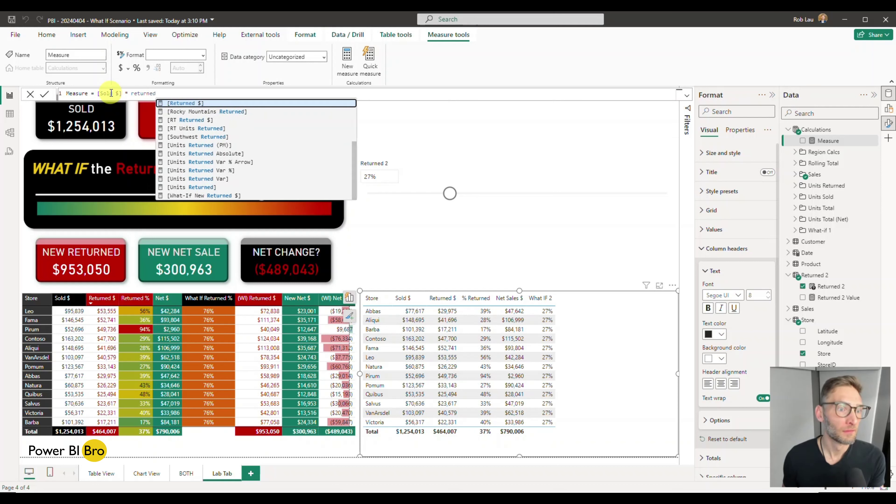
key(Down)
key(Down)
key(Down)
key(Down)
key(Down)
key(Down)
key(Down)
key(Down)
key(Down)
key(Down)
key(Down)
key(Down)
key(Down)
key(Down)
key(Down)
key(Down)
key(Down)
key(Down)
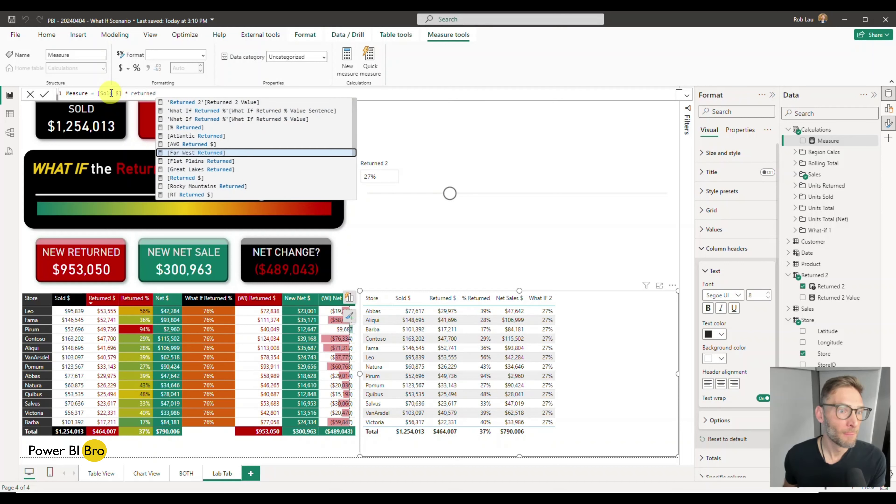
key(Up)
key(Up)
key(Up)
key(Up)
key(Up)
key(Up)
key(Tab)
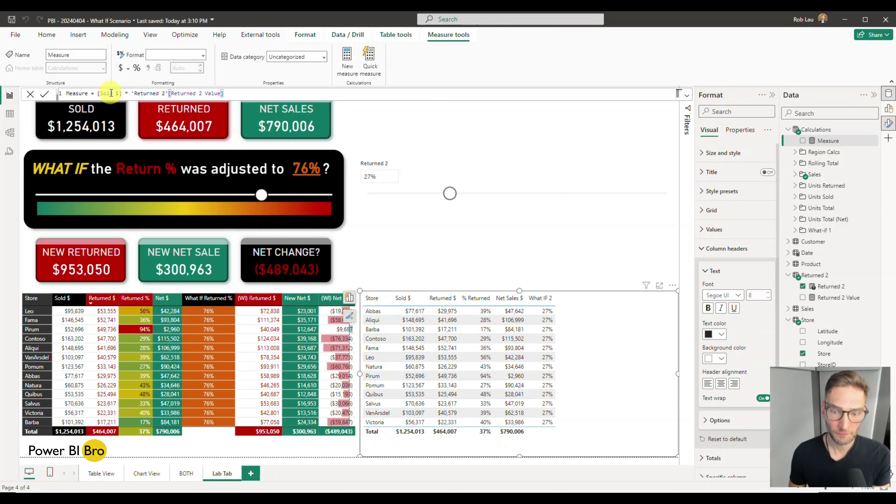
key(Return)
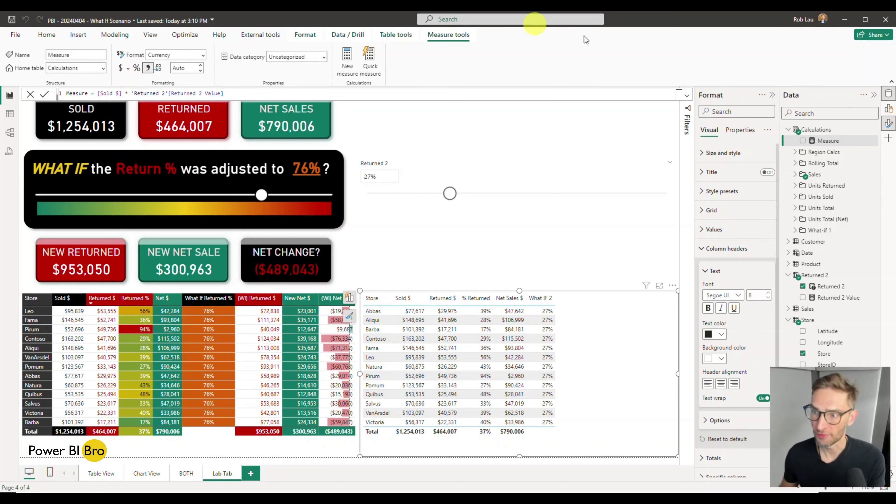
- Add the new measure to the new store table and rename the measure Returned 2 $
click(803, 141)
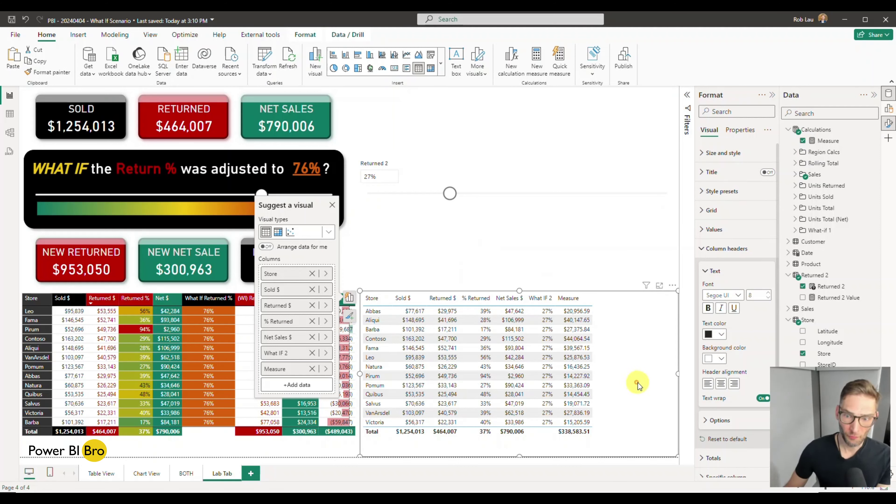
click(333, 206)
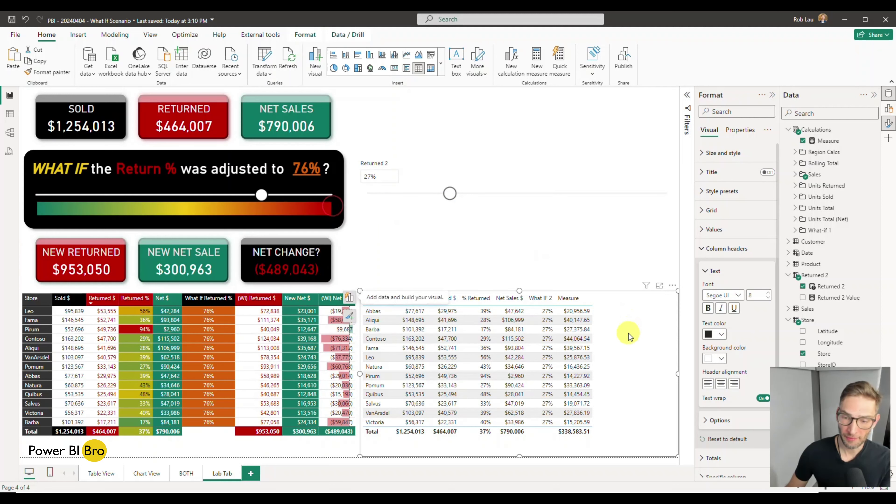
click(827, 141)
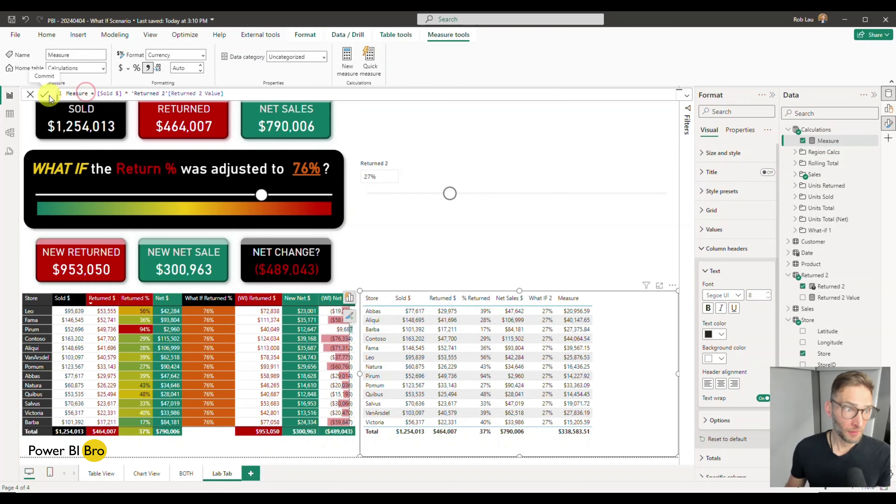
double_click(87, 93)
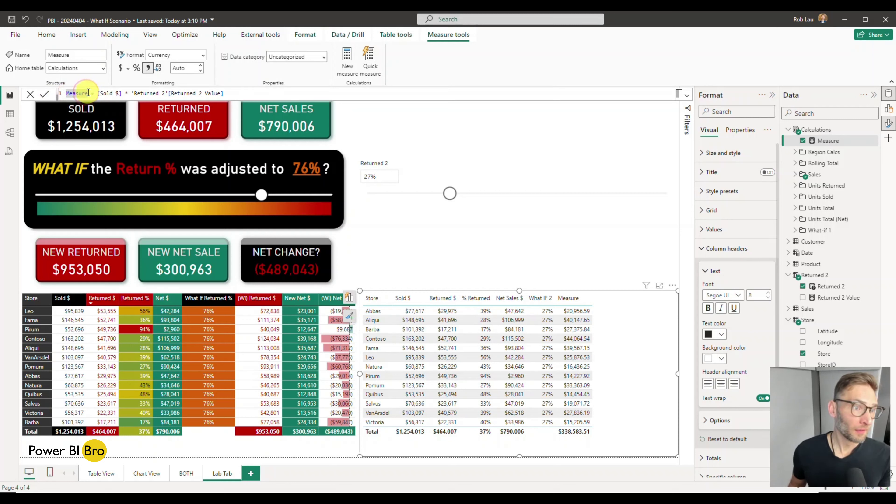
text(Ret)
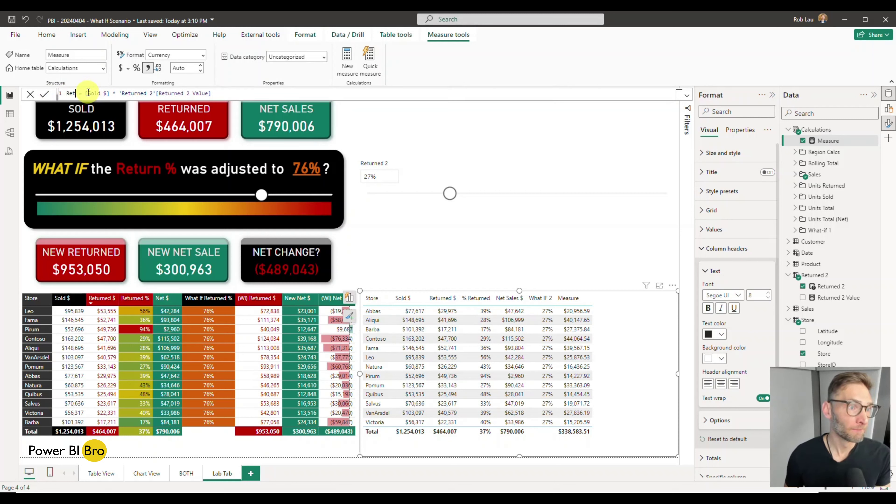
text(urned 2 )
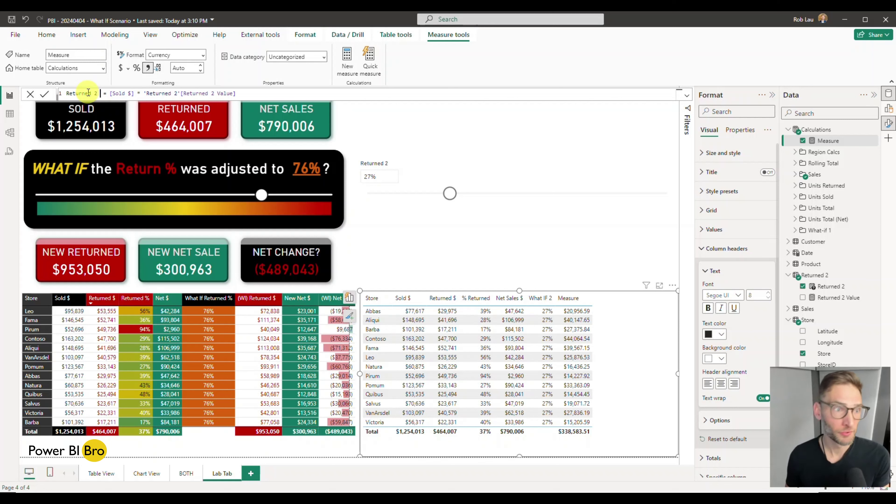
text($)
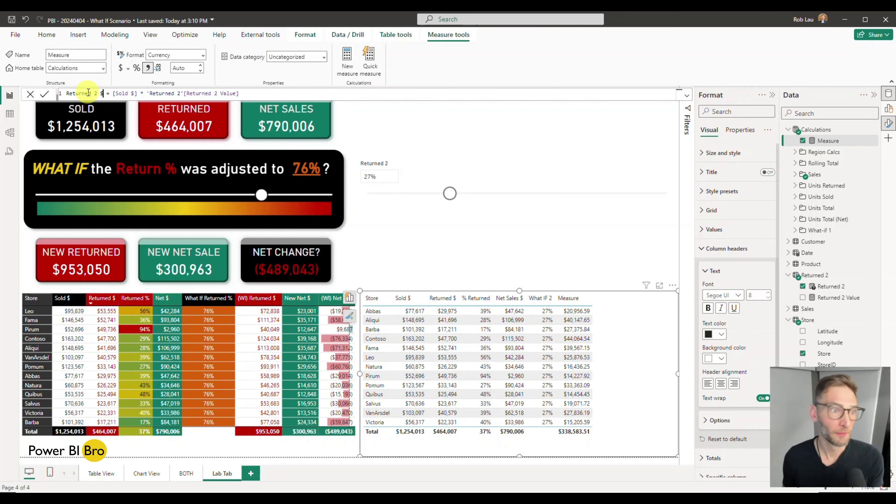
key(Return)
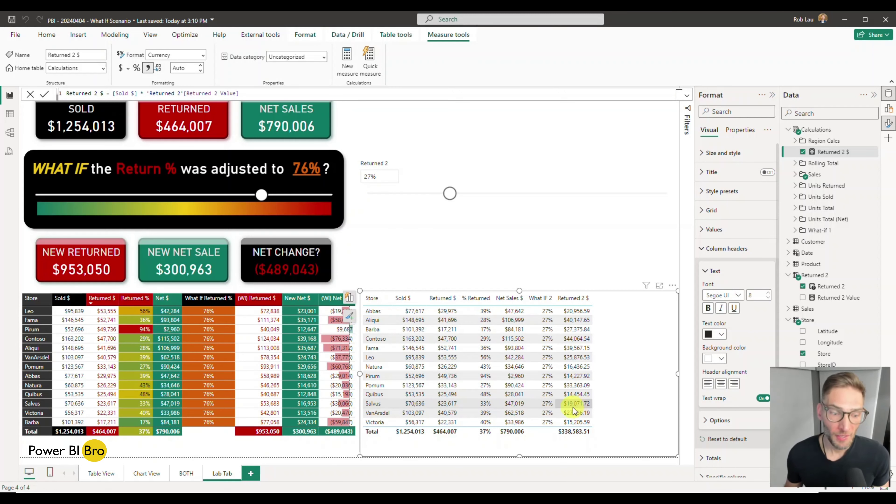
- Test the Returned 2 slicer at 38% and set it to 67%
click(456, 232)
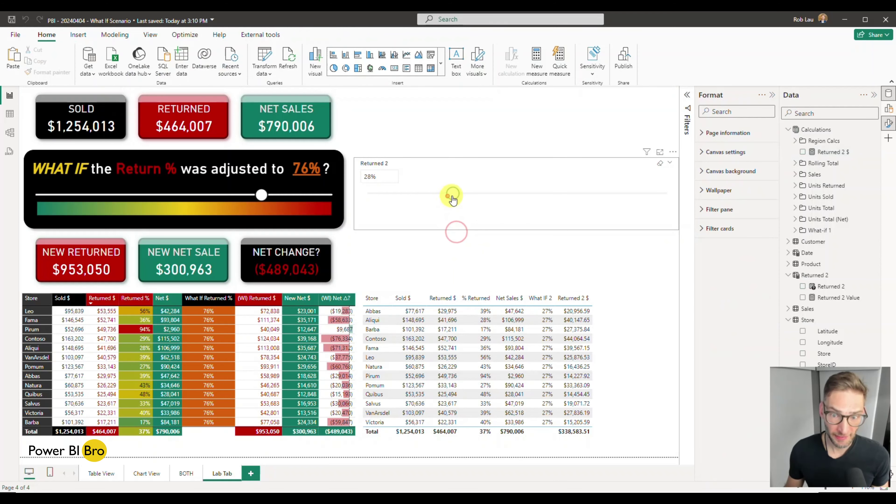
drag(450, 194, 481, 193)
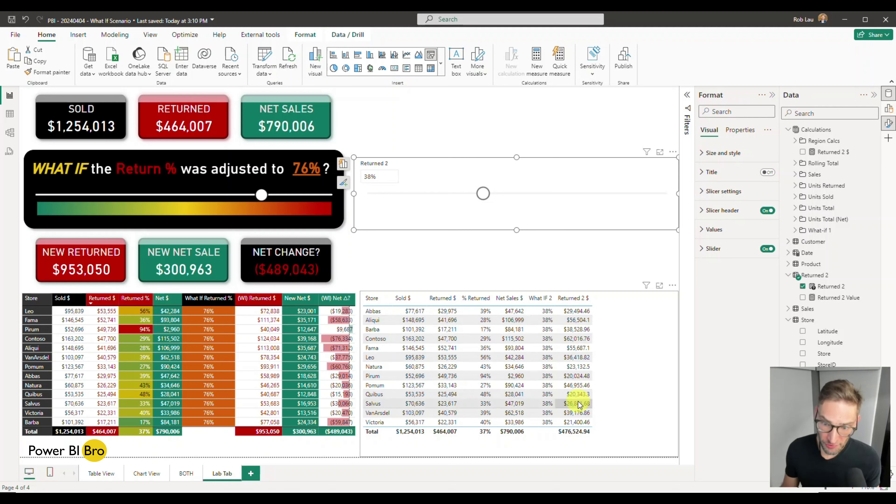
drag(482, 194, 570, 195)
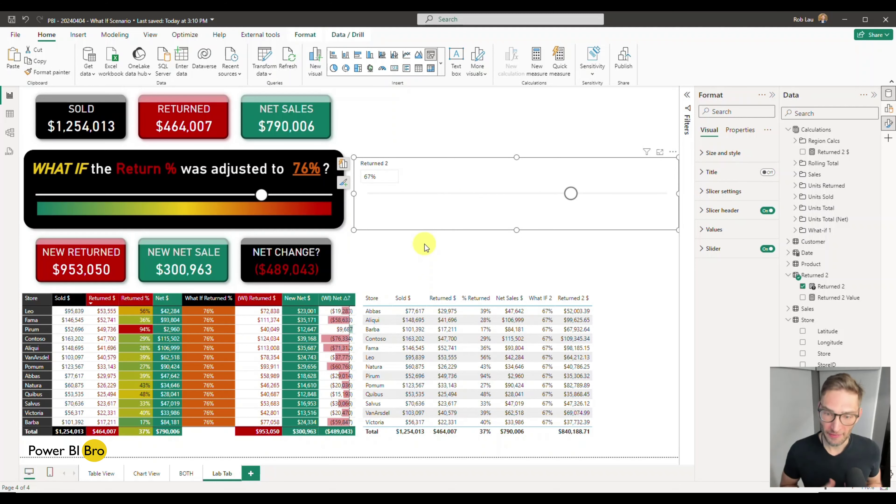
- Create a measure named New Net 2 in the Calculations table with the formula [Sold $] - [Returned 2 $]
click(633, 346)
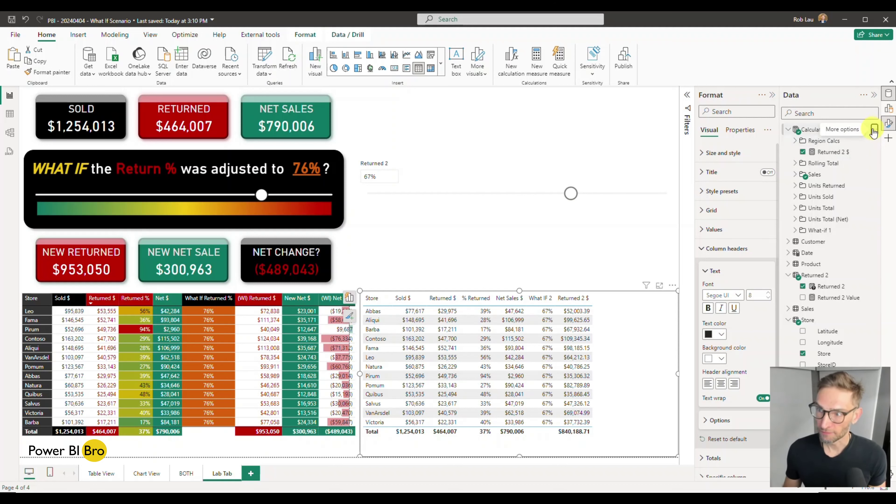
click(872, 130)
key(Escape)
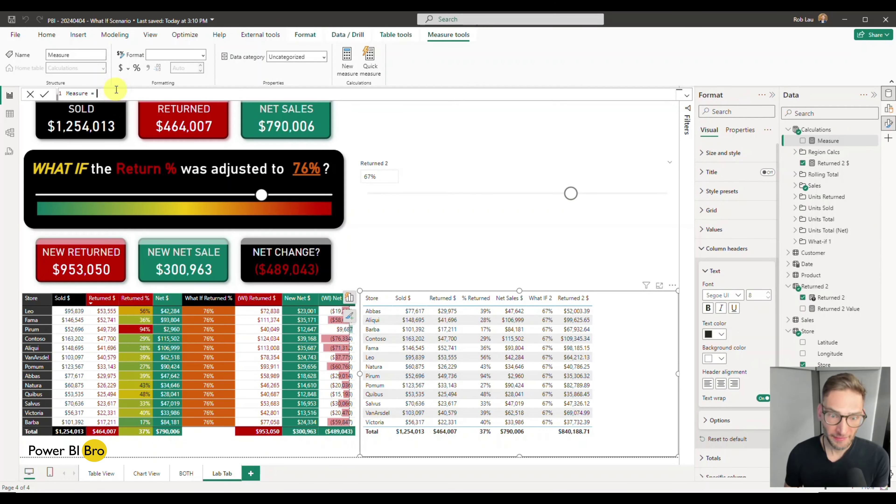
text([Sold $])
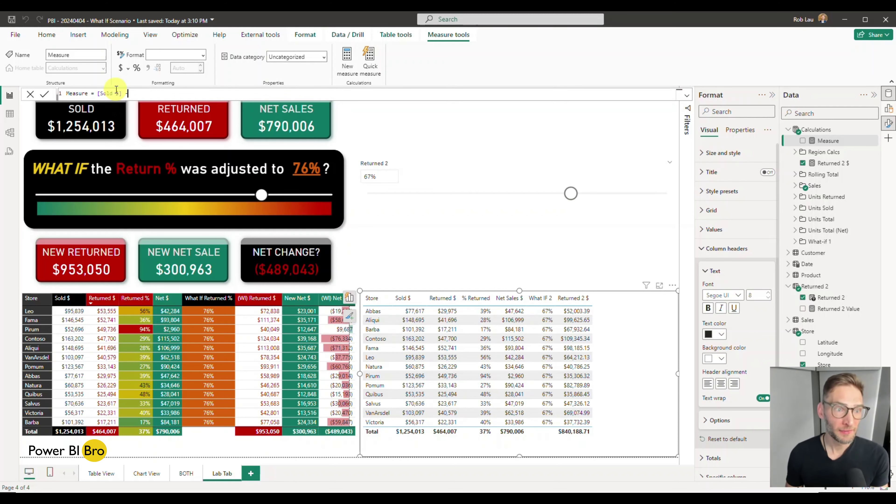
text( - [Returned 2 $])
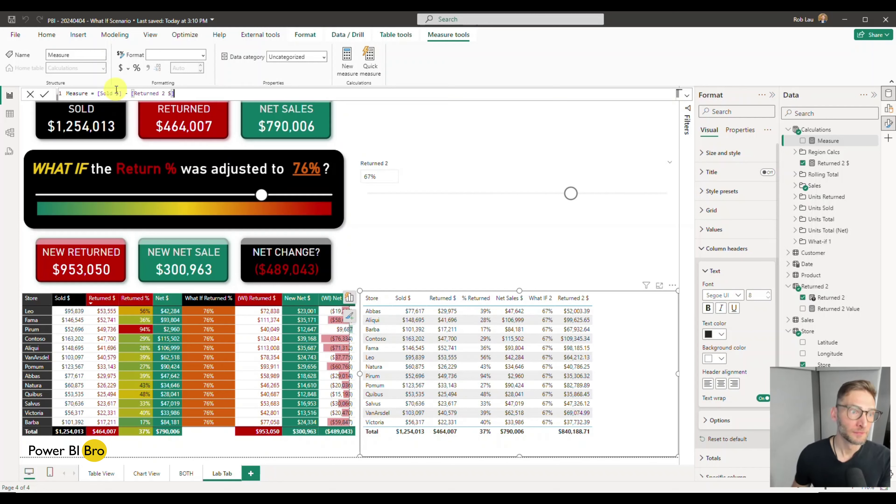
drag(88, 93, 58, 92)
text(N)
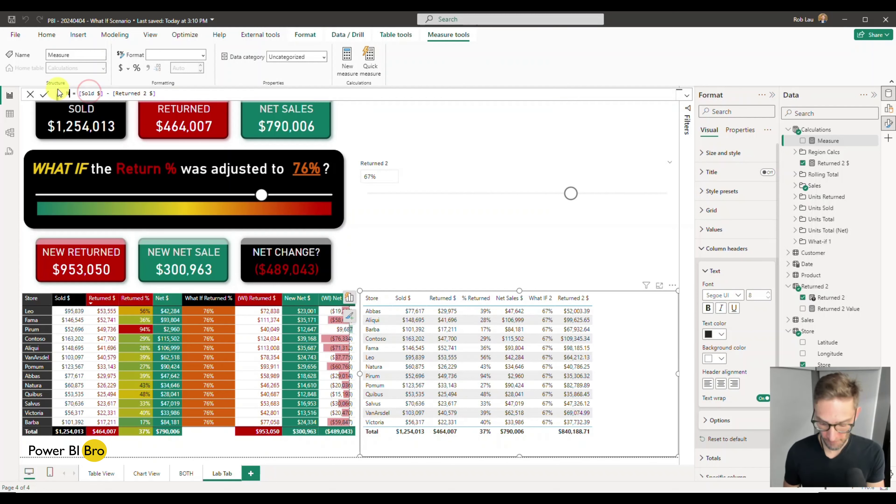
text(ew Net 2)
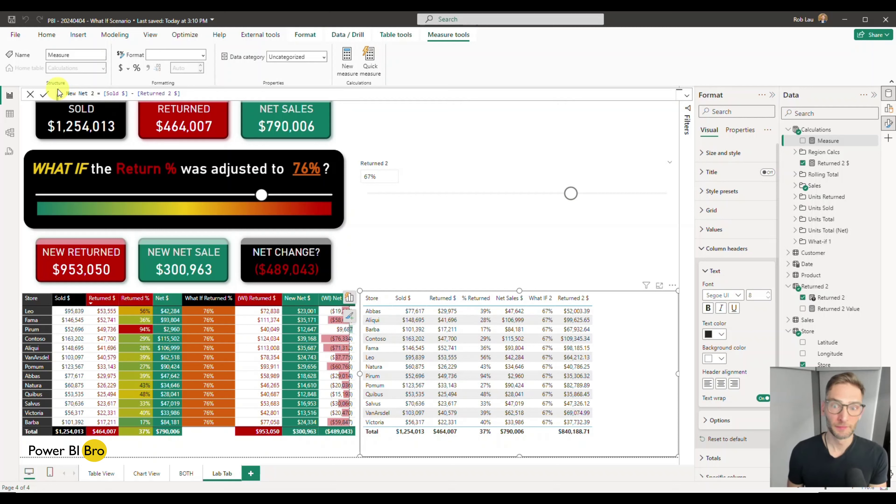
key(Return)
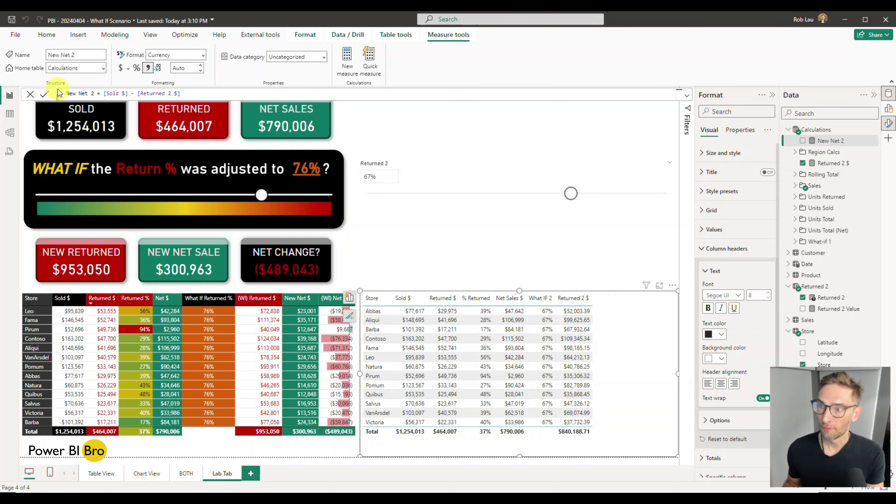
- Add the New Net 2 measure to the new store table and set the Returned 2 slicer to 84%
click(802, 141)
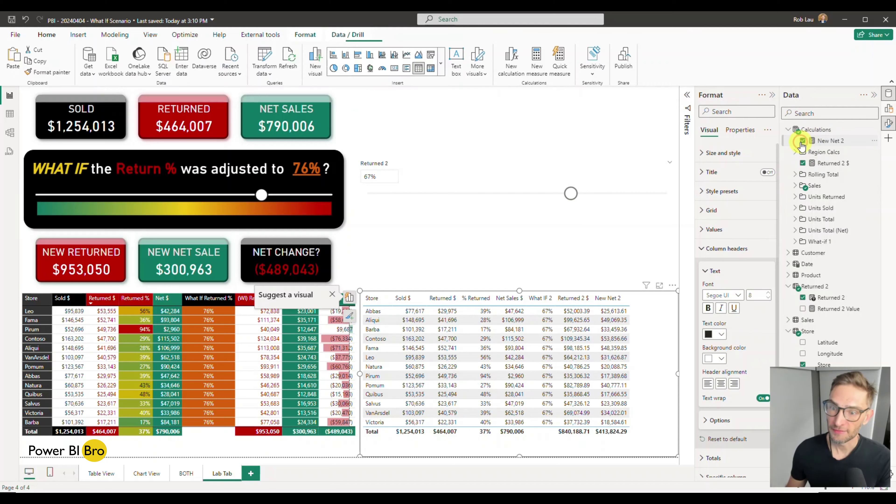
click(528, 252)
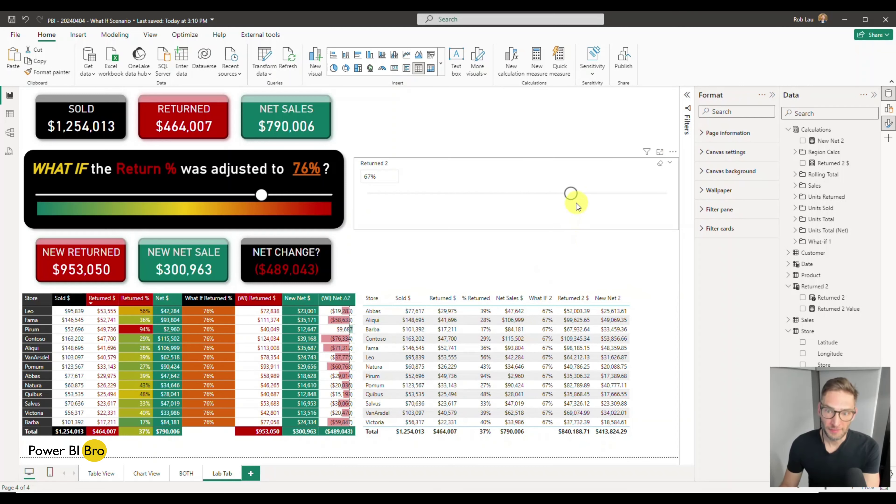
drag(568, 197, 624, 212)
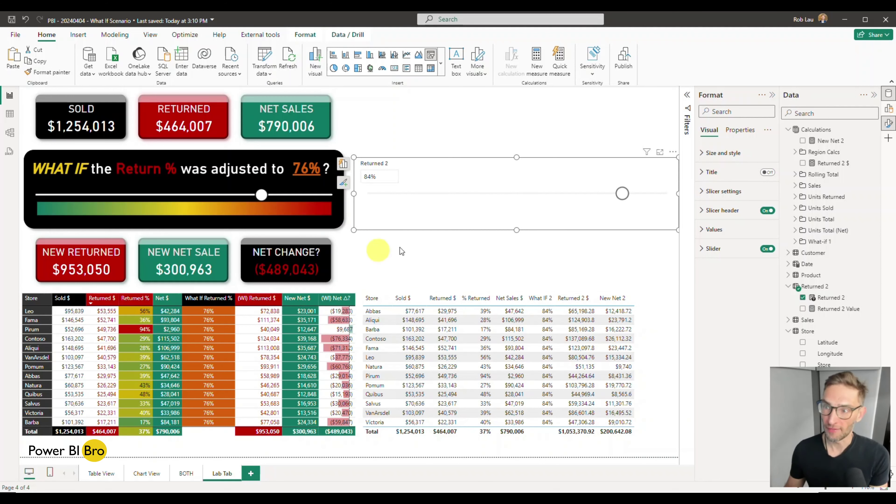
- Add another measure to the Calculations table with the formula [Net Sales $] - [New Net 2]
click(874, 130)
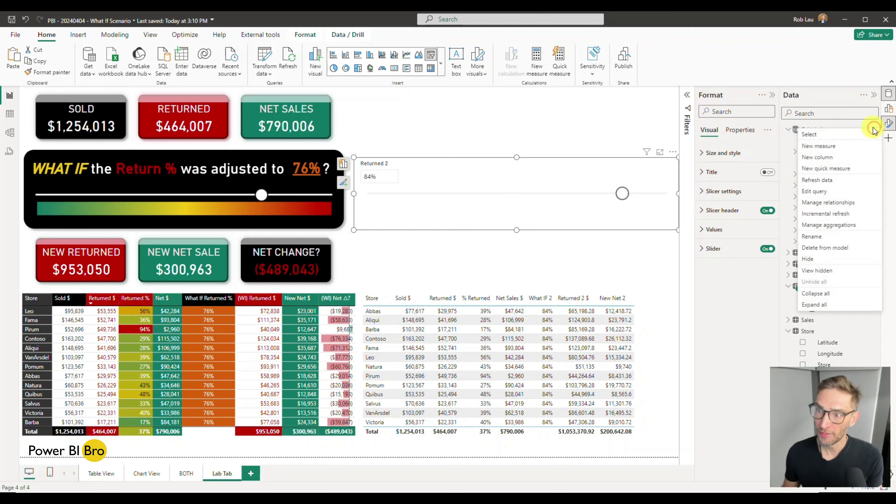
click(846, 149)
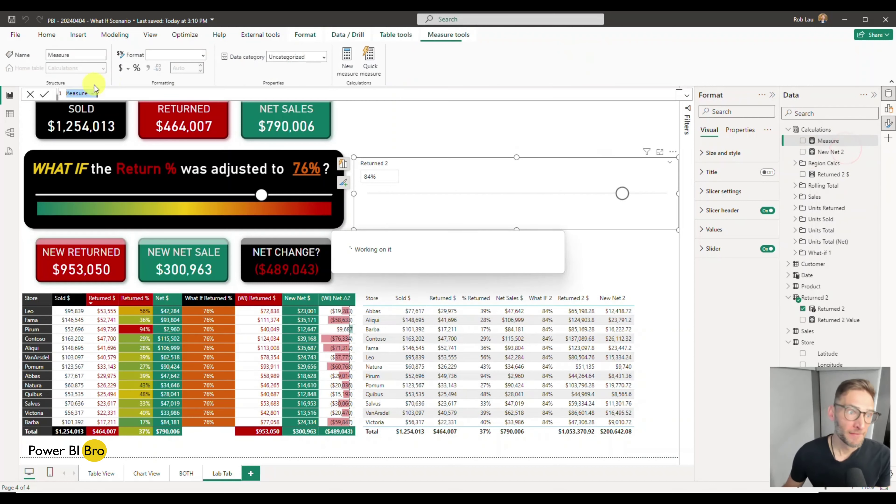
click(103, 93)
click(128, 94)
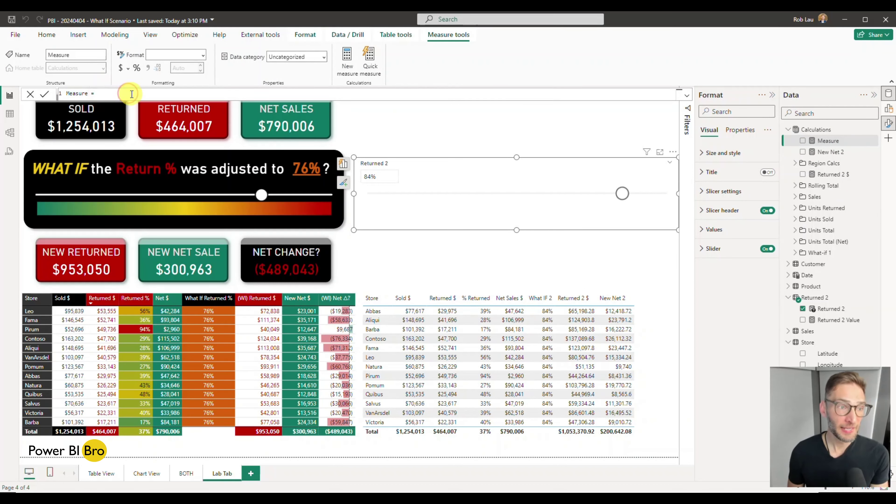
text(net)
key(Tab)
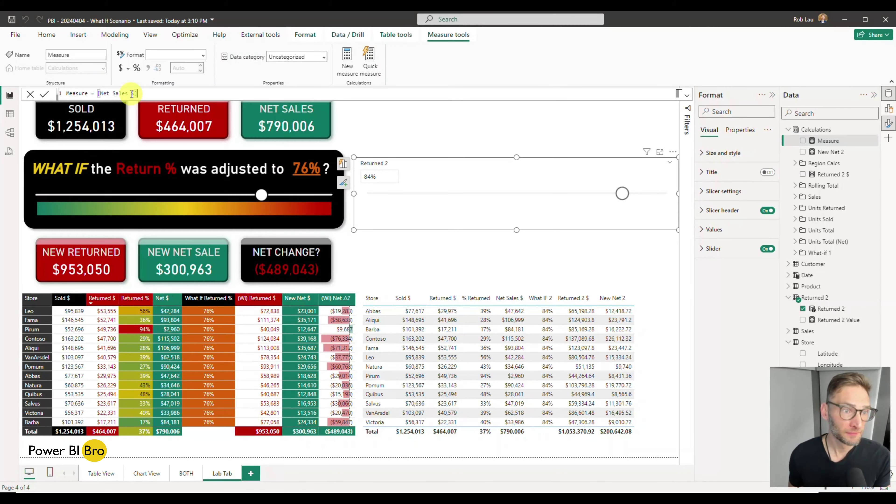
text(- new)
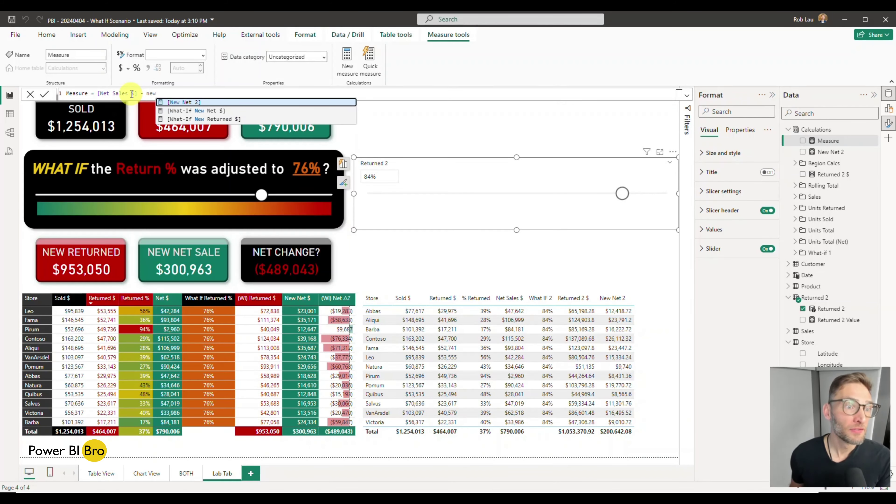
key(Tab)
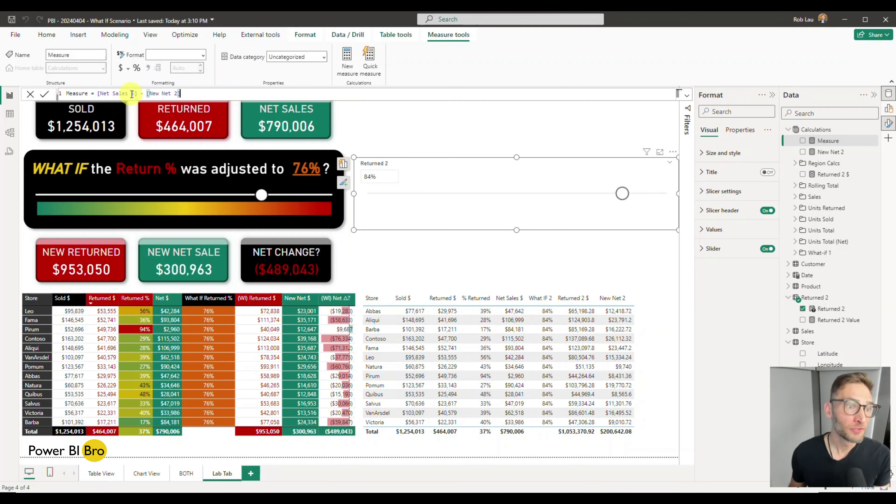
- Name the net difference measure New Net Var 2 and commit it
double_click(87, 93)
text(New Net V)
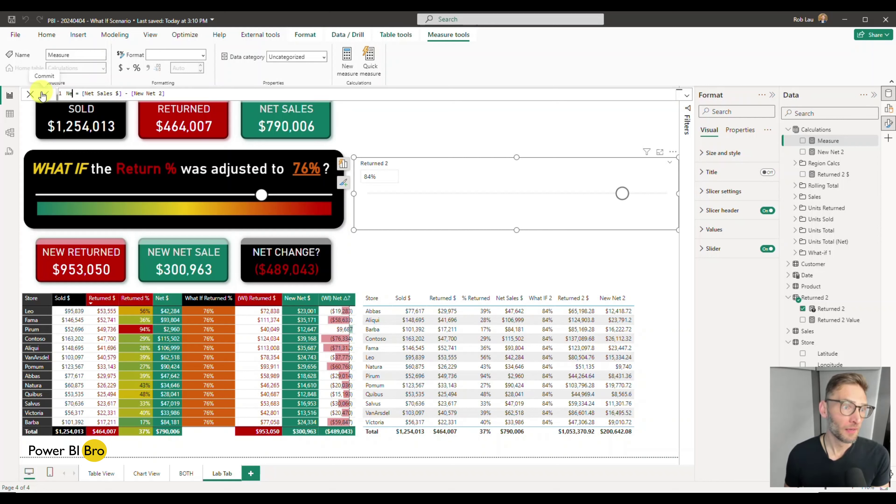
text(ar 2)
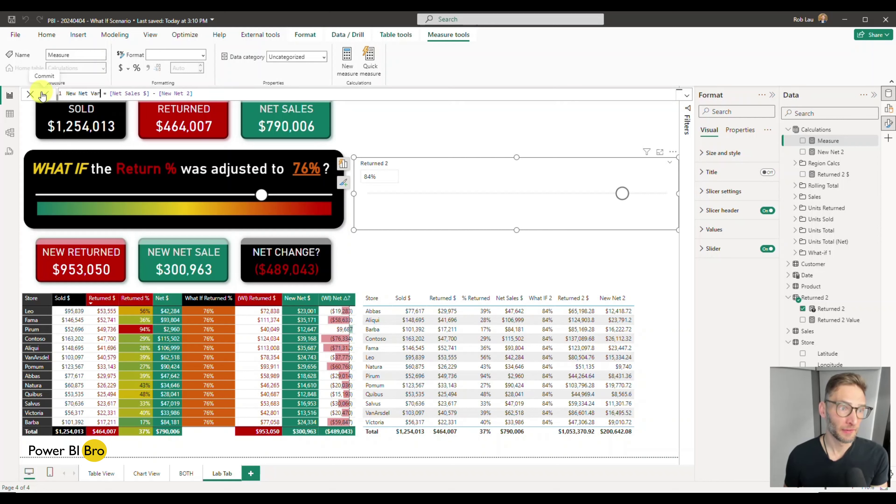
click(43, 95)
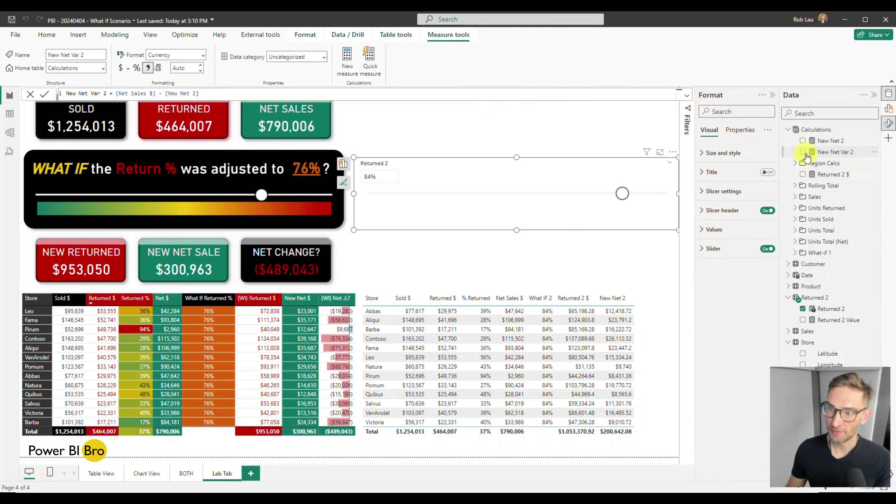
- Add New Net Var 2 to the new store table and set the Returned 2 slicer to 14%
click(655, 344)
click(804, 152)
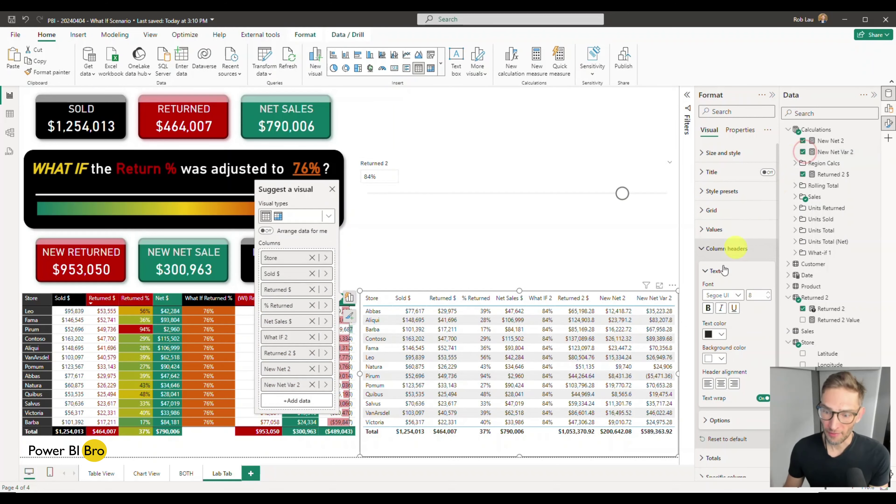
drag(621, 194, 410, 193)
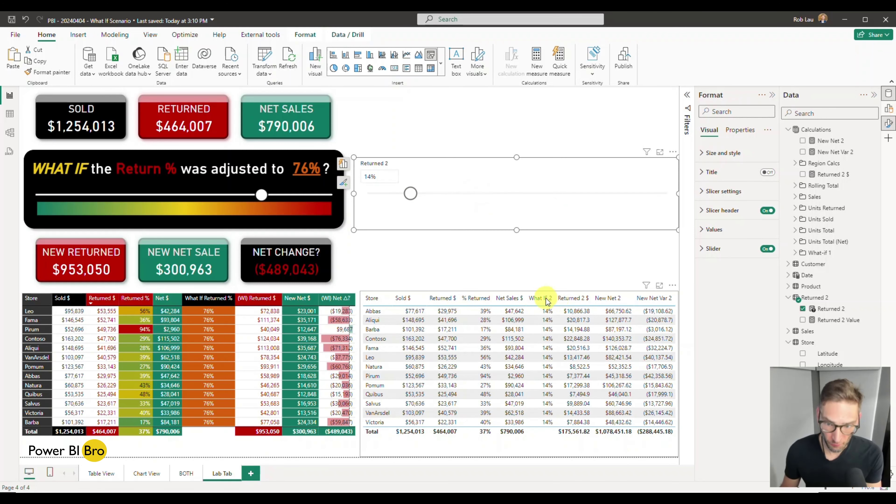
- Test the original What If Return % slider at 50% and at 68%
drag(260, 198, 187, 203)
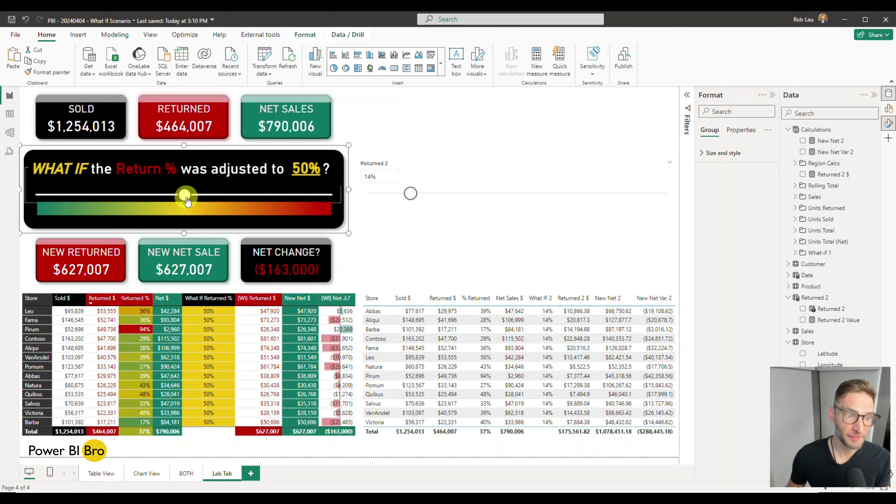
drag(184, 194, 238, 194)
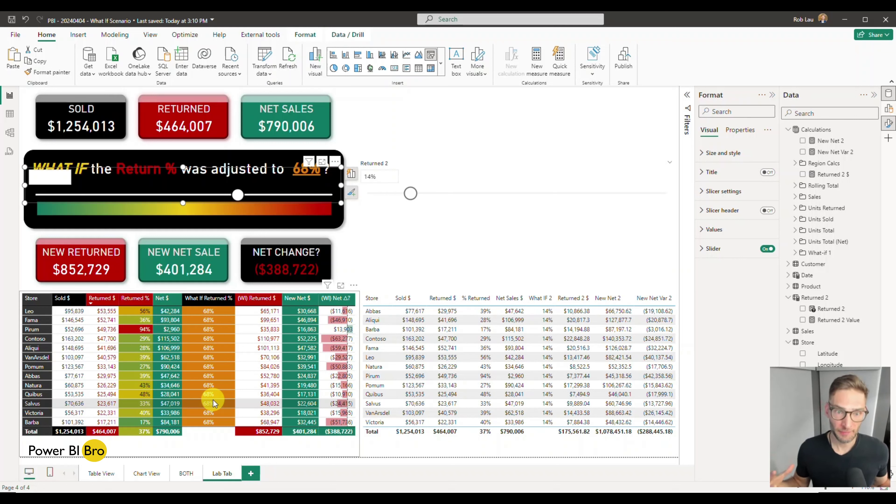
click(477, 247)
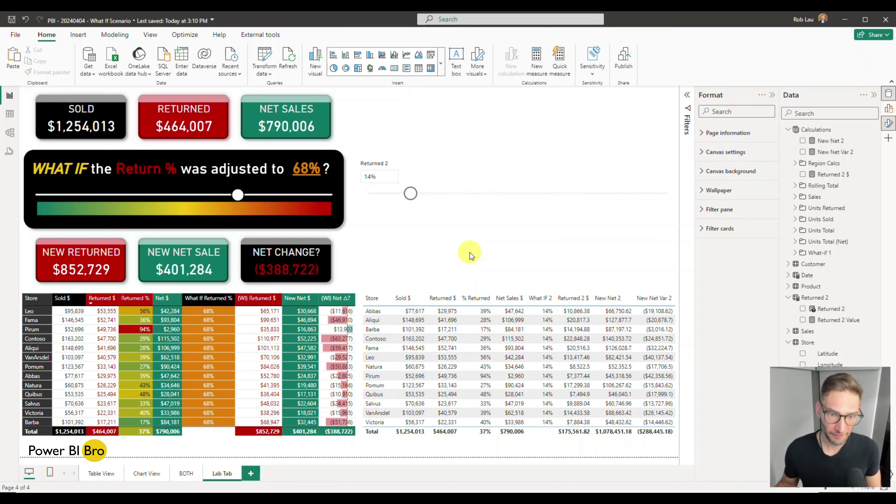
- Test the Returned 2 slicer at 82% and set it to 0%
click(478, 224)
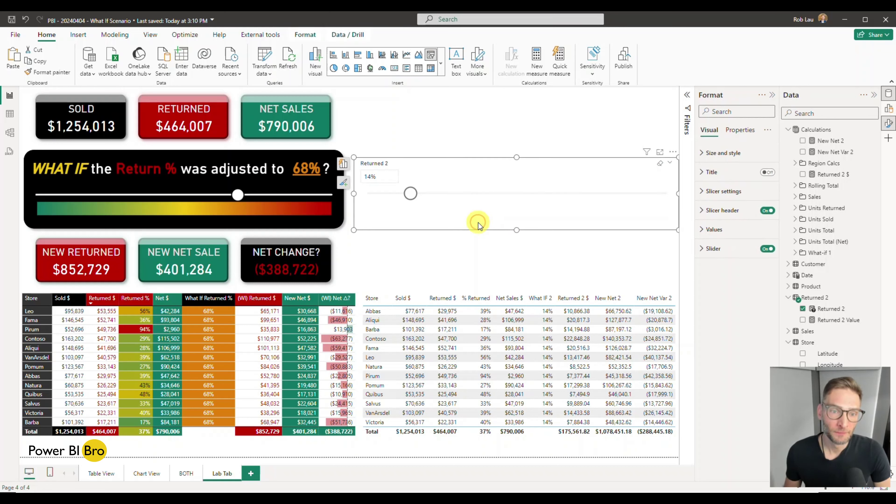
drag(412, 194, 620, 195)
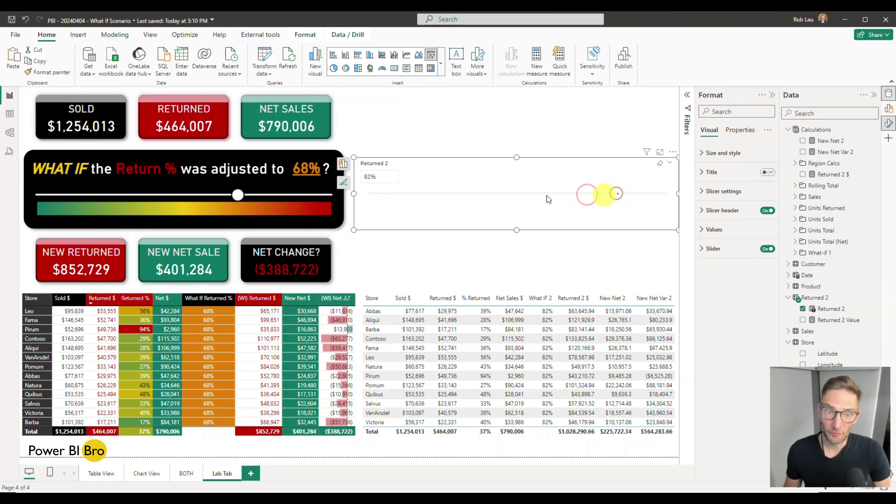
click(368, 194)
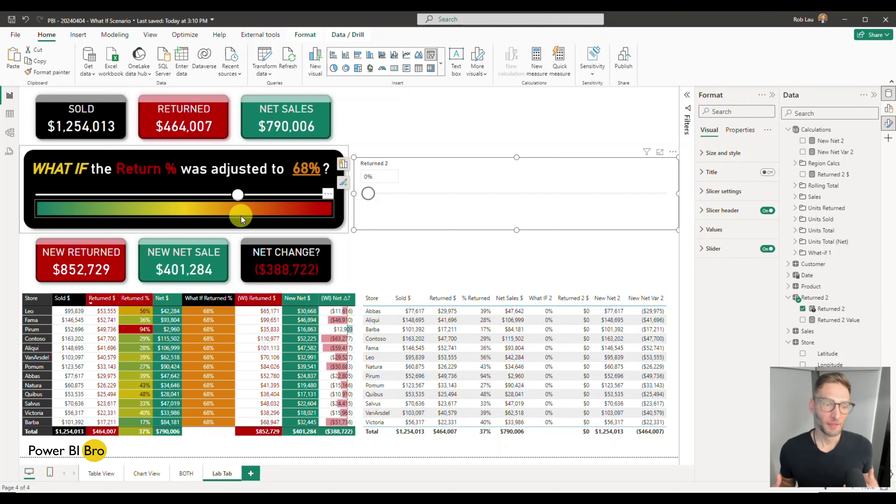
- Test the original What If Return % slider at 29% and set it to 48%
drag(238, 194, 123, 199)
click(426, 259)
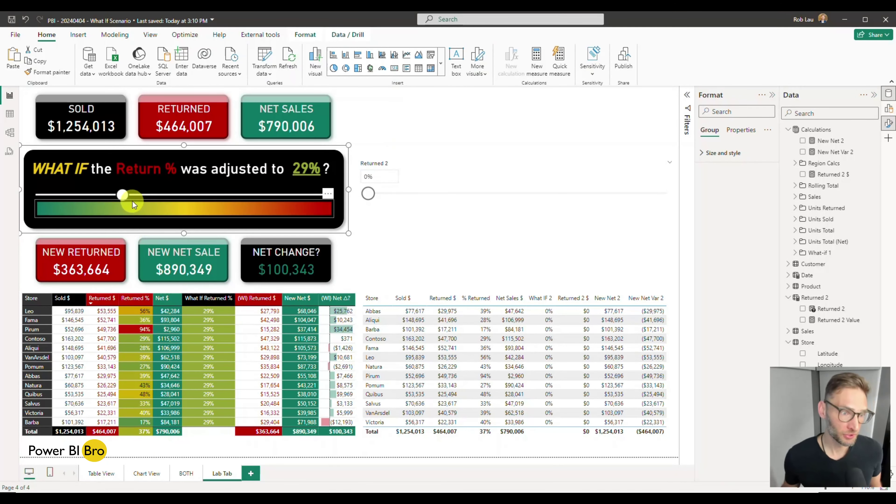
drag(123, 195, 179, 195)
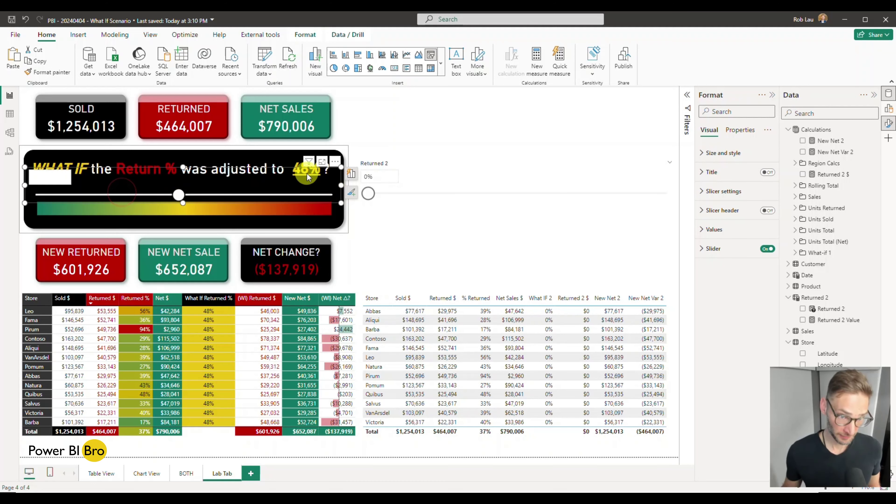
click(455, 255)
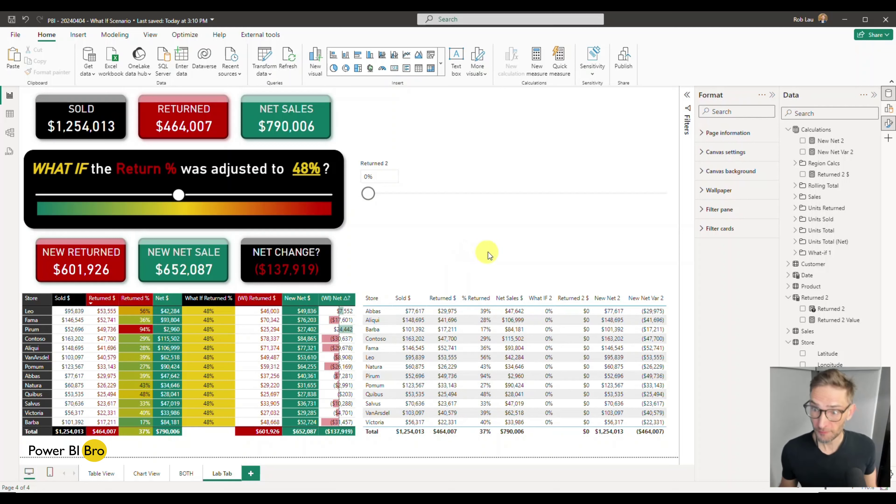
click(430, 245)
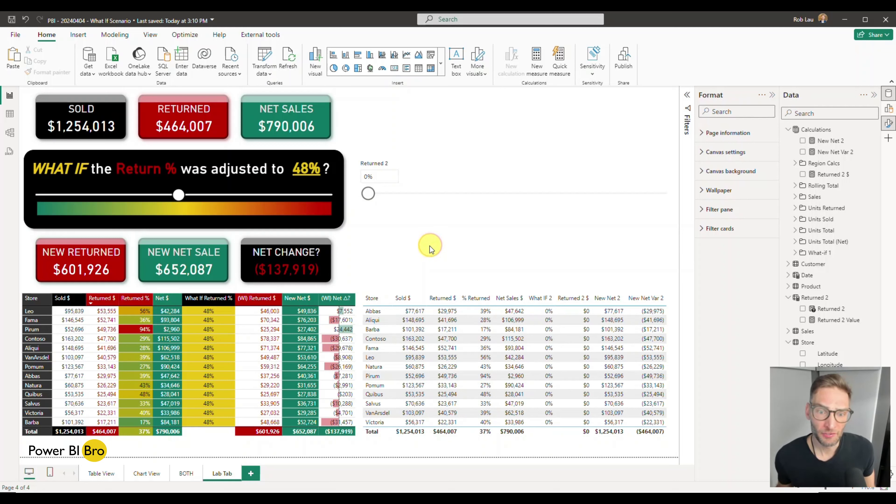
- Open the background color conditional formatting for the Store column of the new store table
click(515, 292)
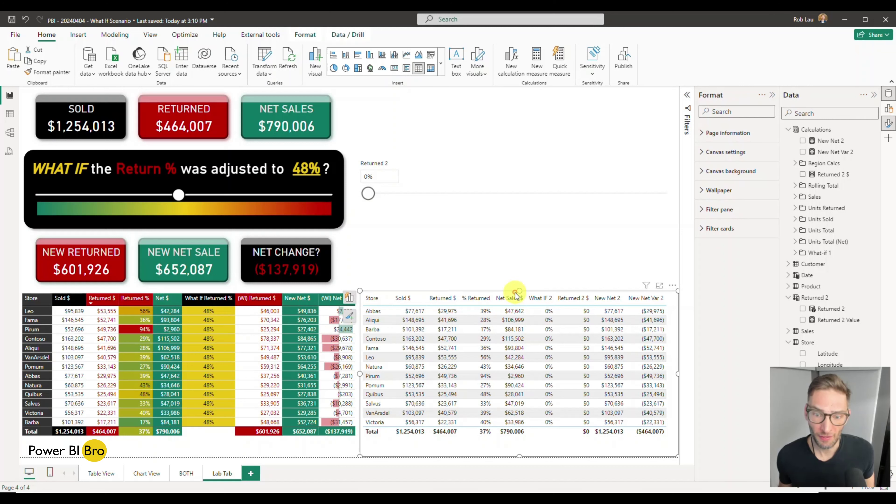
click(705, 275)
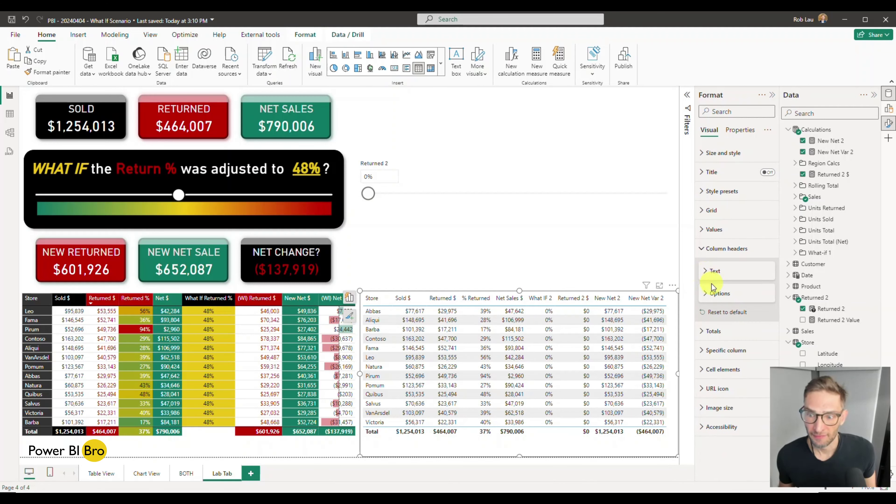
click(701, 249)
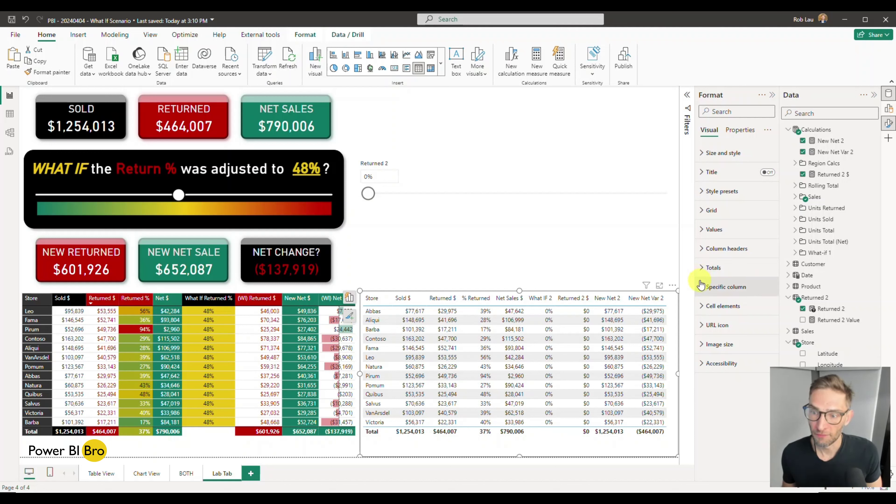
click(699, 290)
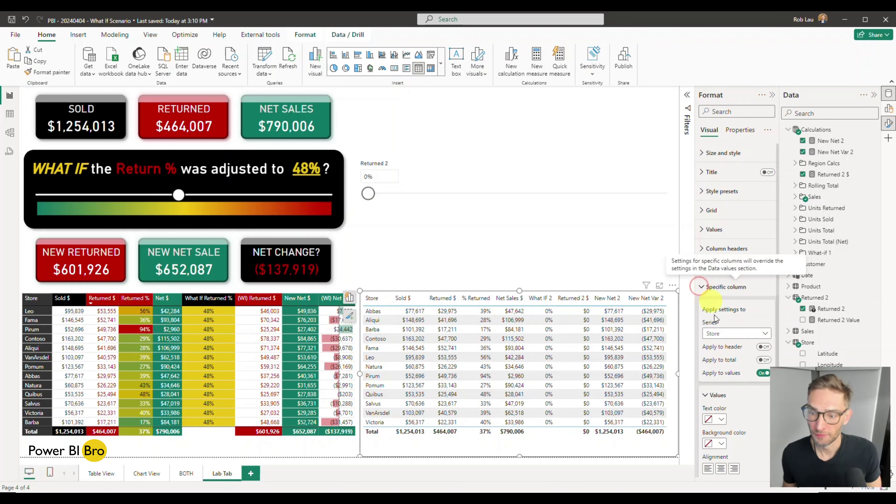
scroll(713, 314, down, 2)
click(704, 240)
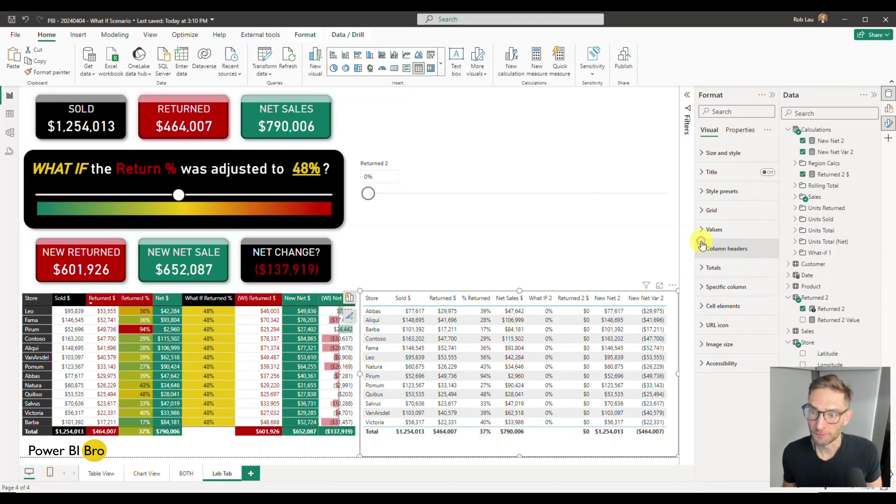
click(701, 306)
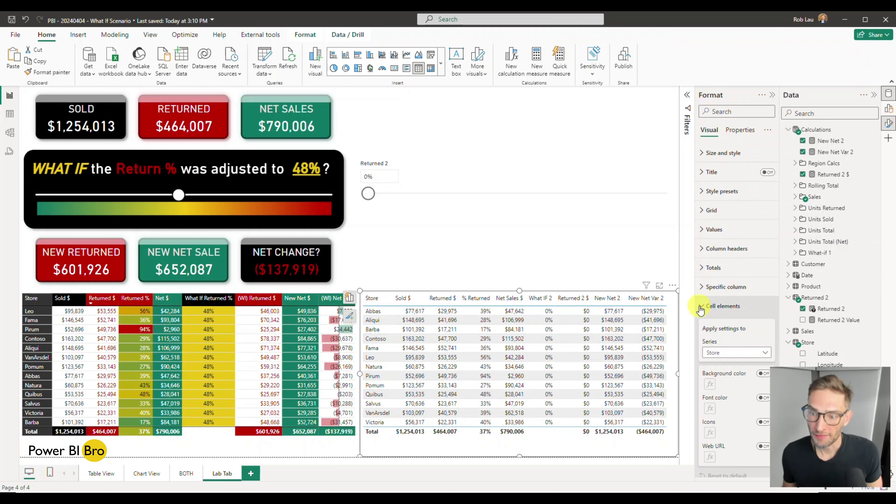
scroll(723, 318, down, 2)
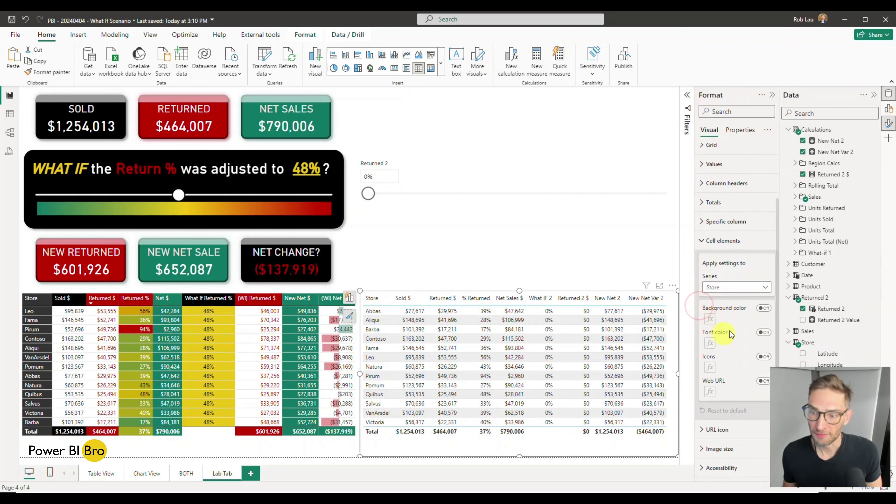
click(763, 308)
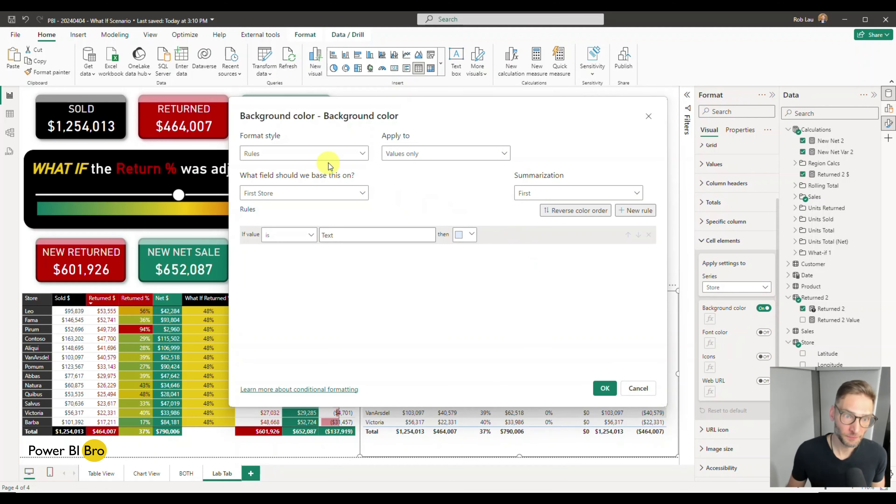
- Set the background color format style to Gradient and add a middle color
click(330, 152)
click(265, 169)
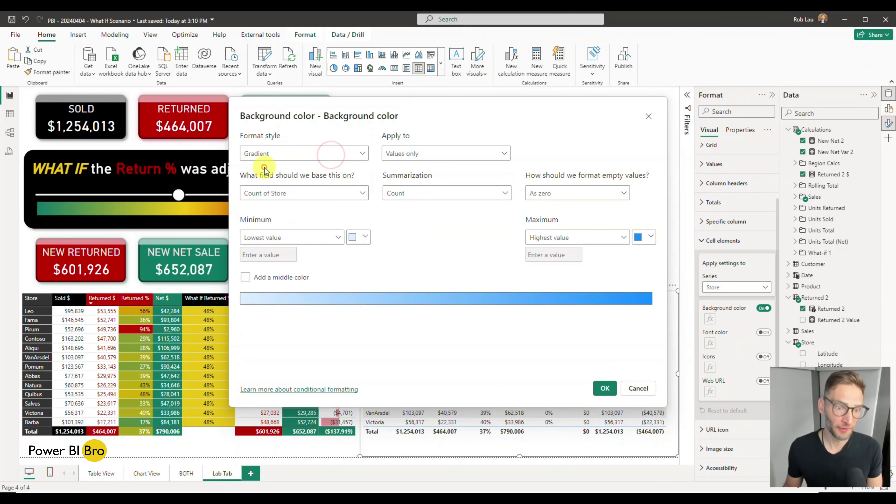
click(246, 277)
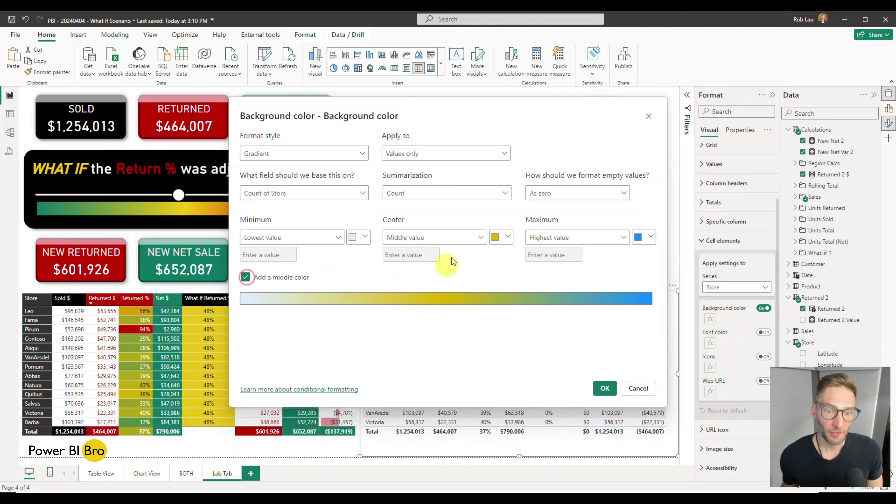
- Try the gradient with red for the lowest value and green for the highest value
click(356, 237)
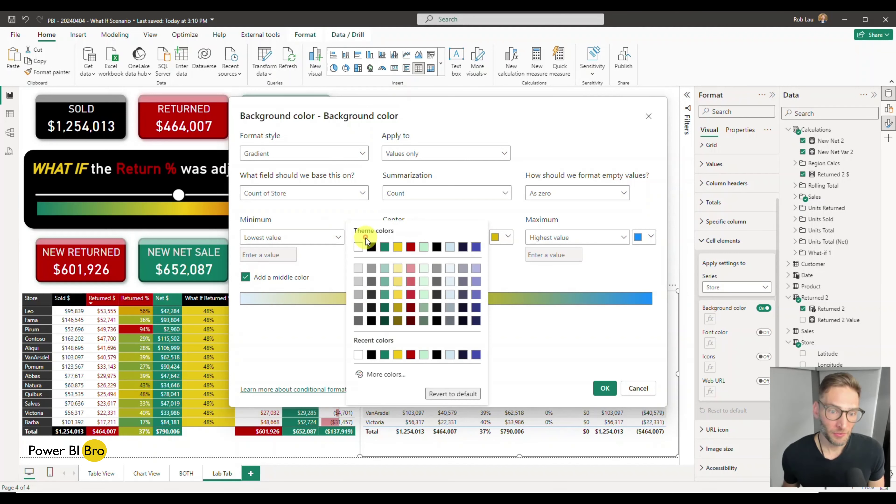
click(411, 248)
click(650, 236)
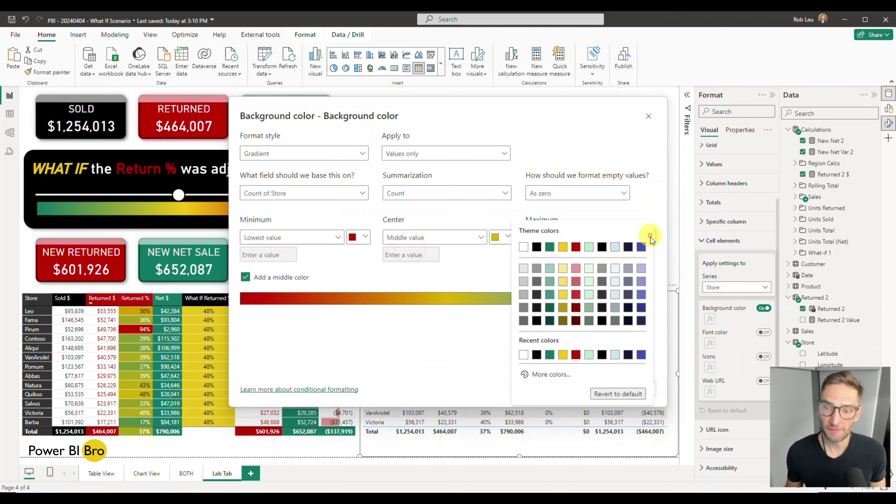
click(552, 249)
- Color the gradient green at the minimum, yellow at the center and red at the maximum, and close the dialog without applying
click(358, 237)
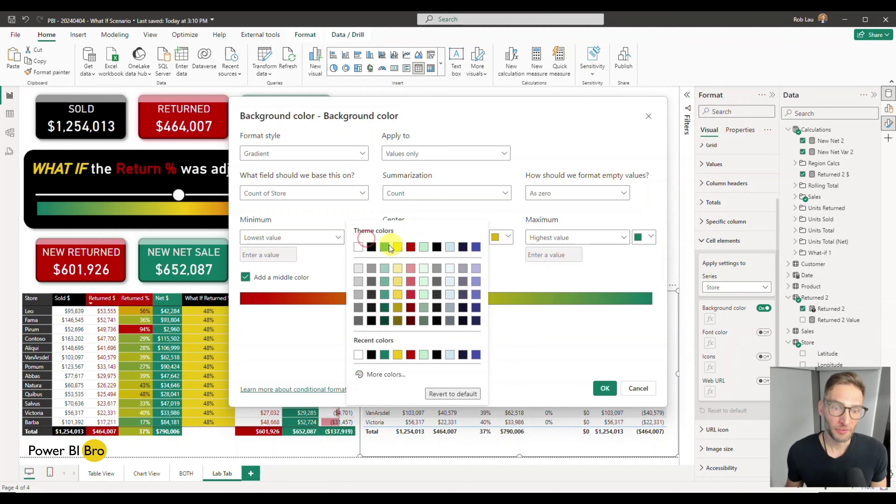
click(386, 247)
click(646, 237)
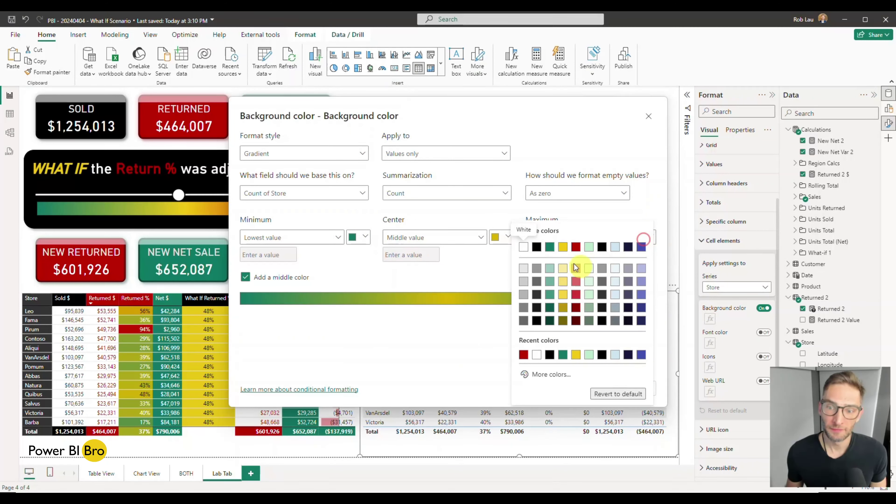
click(574, 247)
click(505, 237)
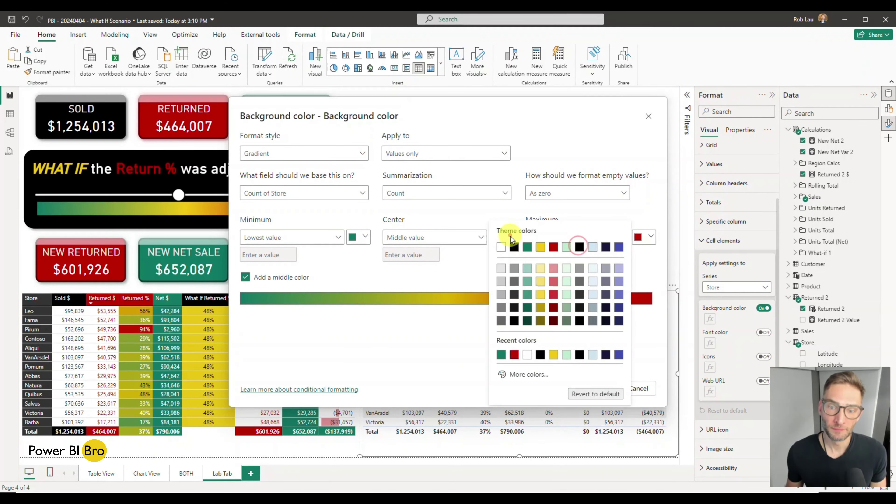
click(539, 246)
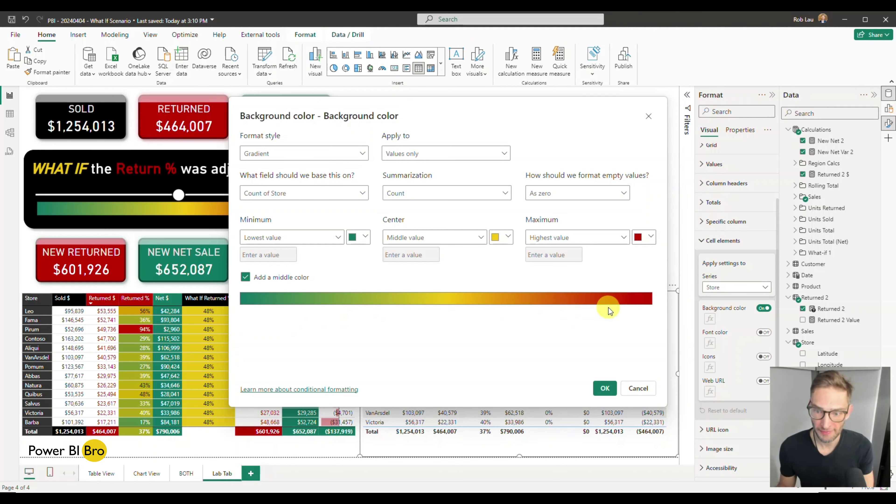
click(636, 389)
- Insert the green-yellow-red gradient bar image between the Returned 2 slicer and the new store table, and select it
click(453, 234)
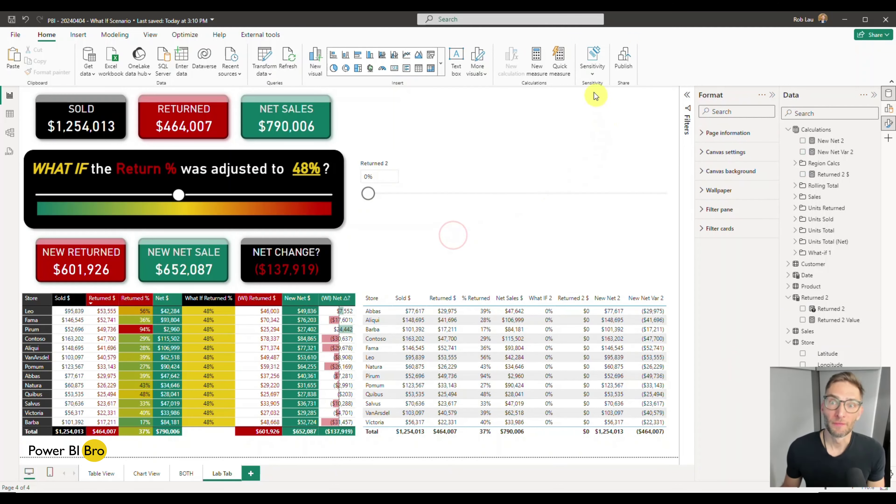
click(74, 35)
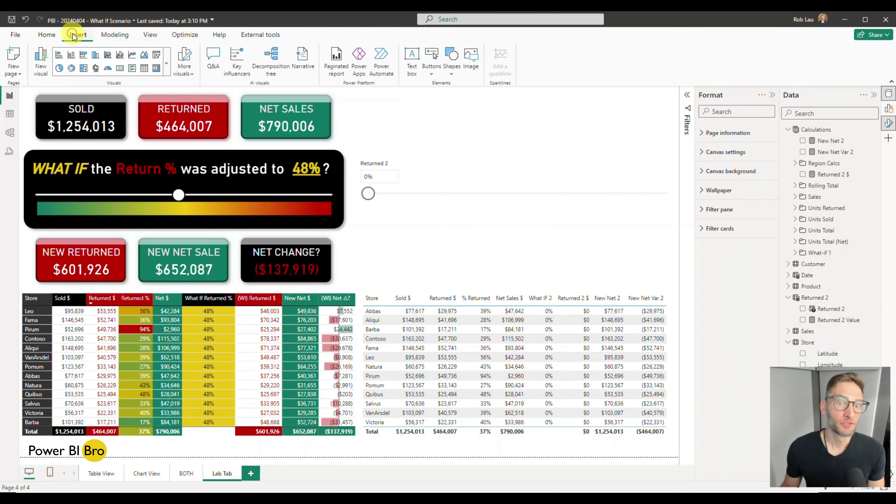
click(477, 69)
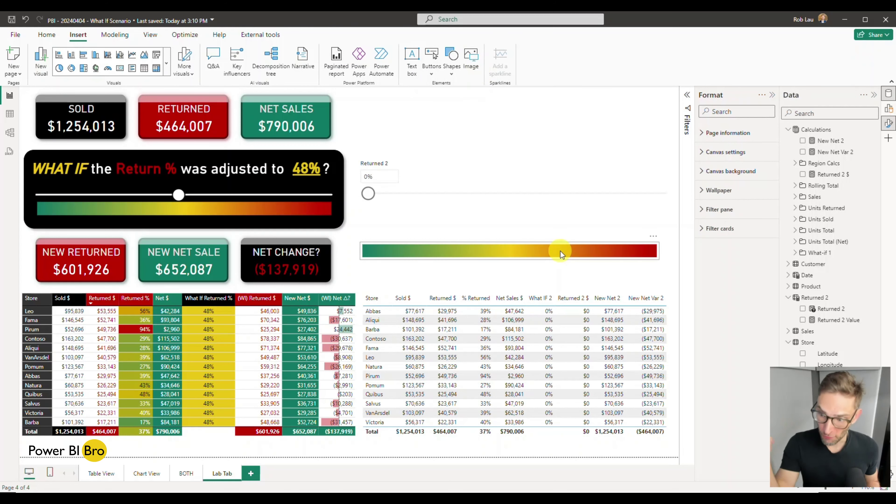
click(532, 246)
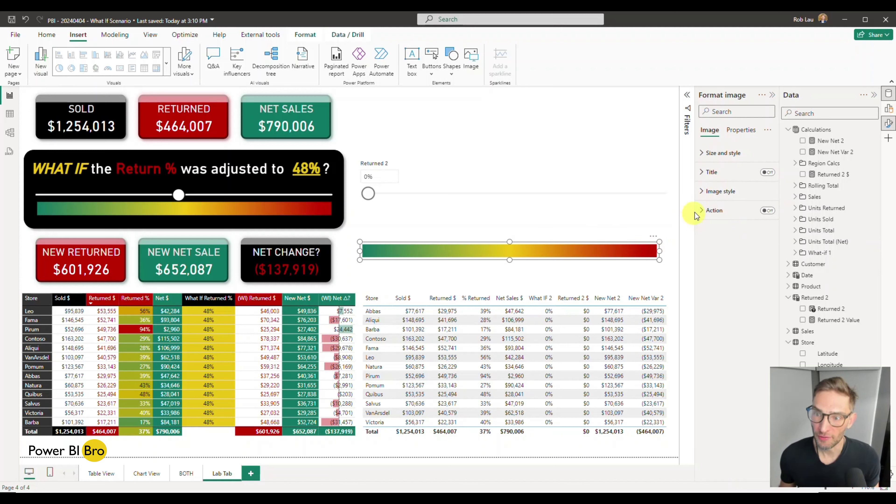
- Set the gradient image's scaling to Normal and make its frame slightly taller
click(713, 154)
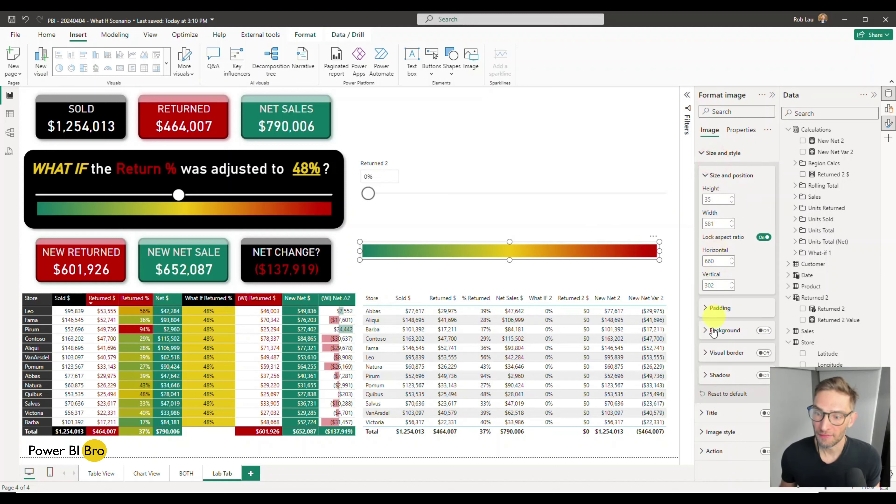
click(712, 431)
scroll(741, 318, down, 1)
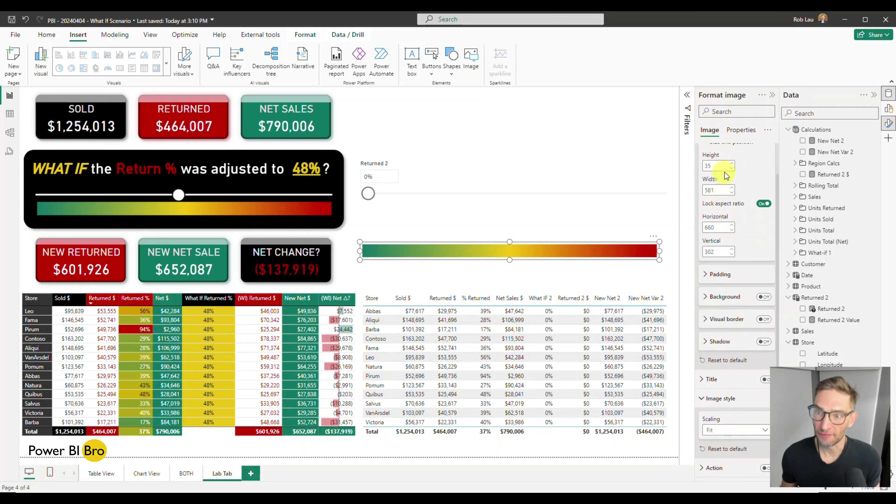
scroll(721, 172, up, 1)
click(708, 154)
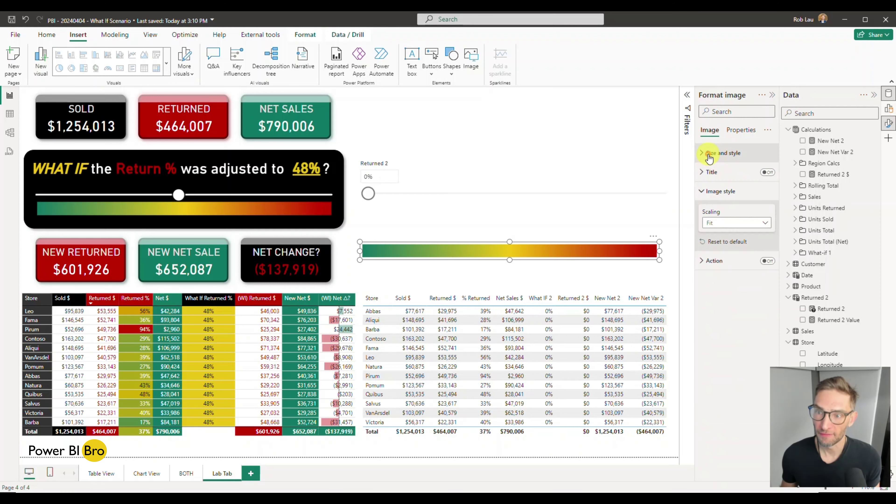
click(731, 223)
click(727, 235)
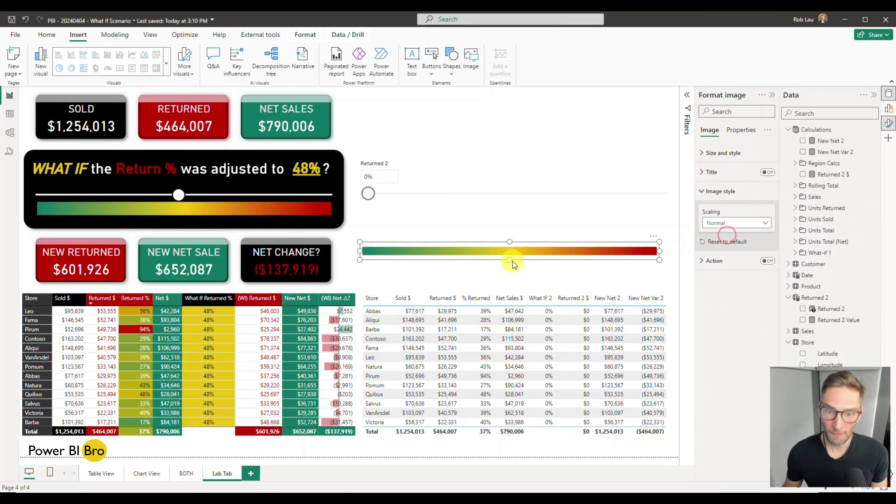
click(513, 261)
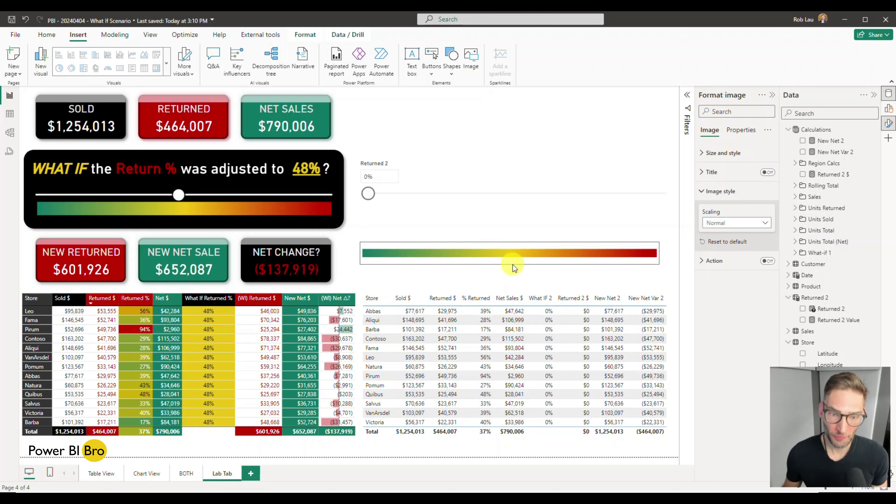
click(513, 265)
- Try Fill scaling on the gradient image while resizing its height, and set the scaling back to Fit
click(749, 229)
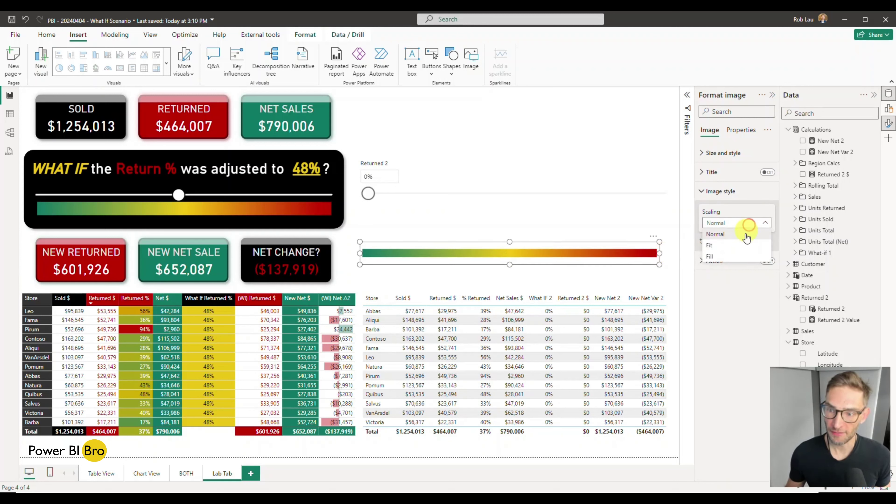
click(737, 257)
mouse_move(511, 261)
mouse_down()
mouse_move(508, 284)
mouse_move(511, 263)
mouse_up()
click(734, 222)
click(715, 243)
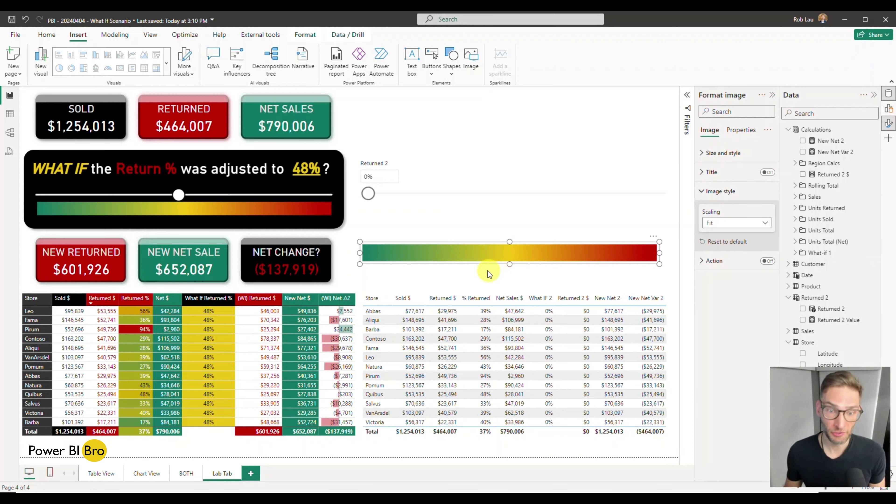
- Move the gradient image directly under the Returned 2 slider track and nudge it up and left to line up with the track's start
drag(483, 262, 514, 221)
click(488, 232)
click(471, 216)
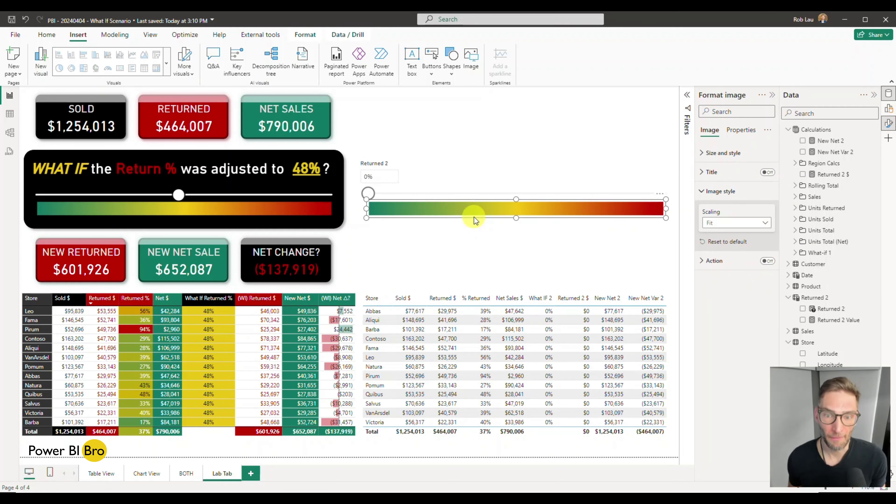
key(Up)
key(Up)
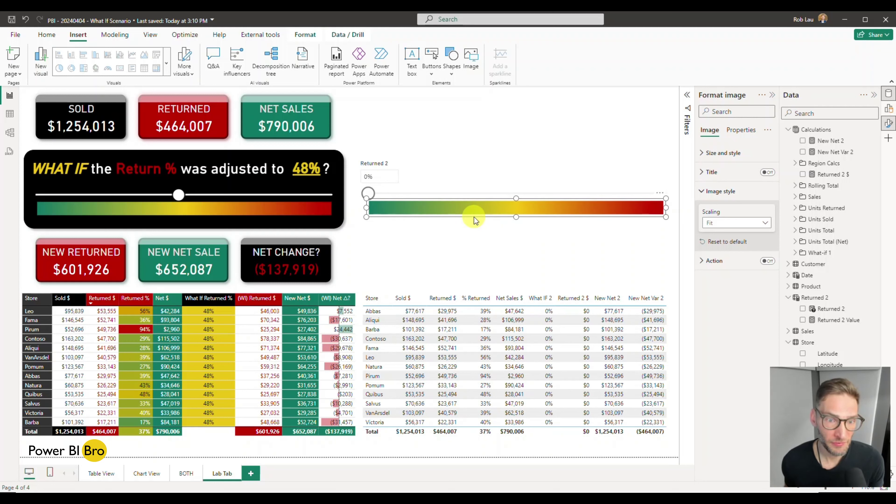
key(Left)
key(Left)
key(Left)
key(Left)
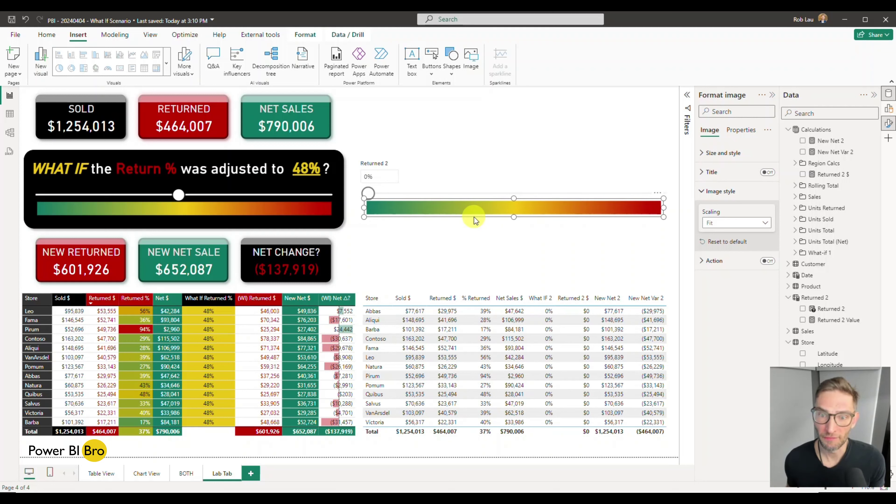
click(477, 227)
click(471, 255)
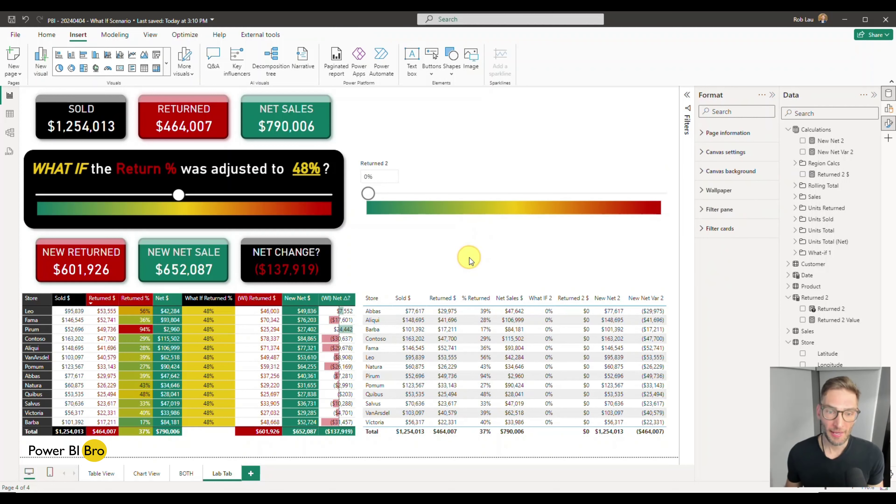
- Set the Returned 2 slider to 99% and widen the gradient image to match the track's far end
drag(369, 200, 669, 208)
click(653, 212)
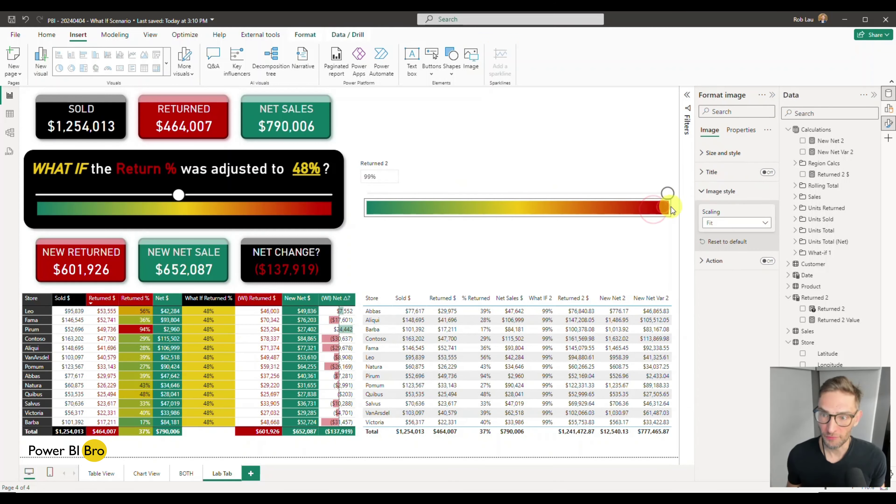
click(640, 237)
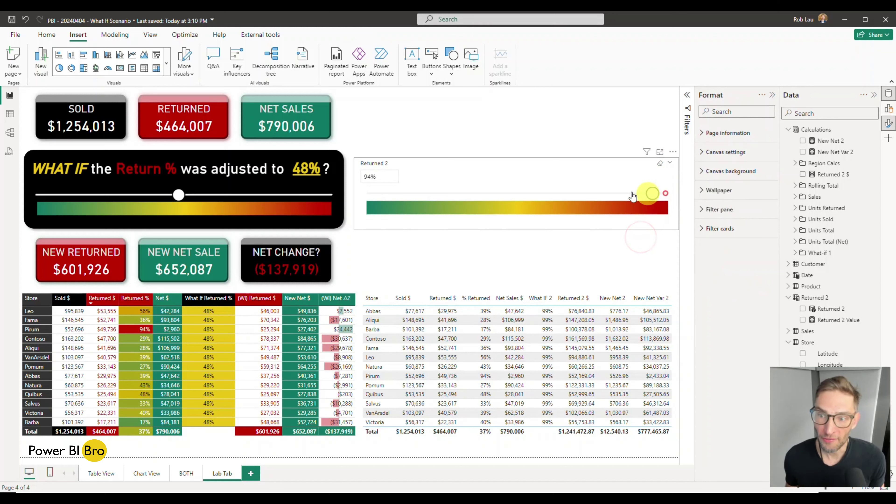
- Set the Returned 2 slider to 3% to check the gradient image's alignment along the track
click(541, 193)
drag(540, 193, 377, 193)
click(400, 244)
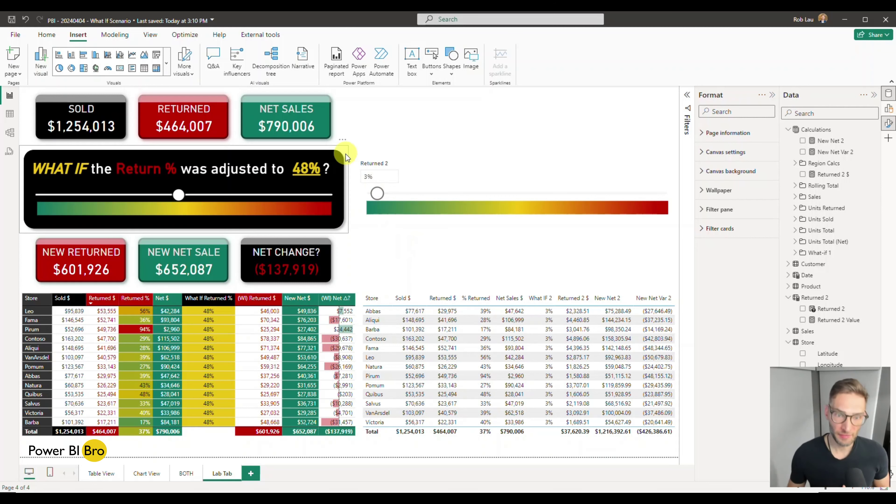
- Nudge the gradient image slightly down beneath the Returned 2 slider track
click(370, 195)
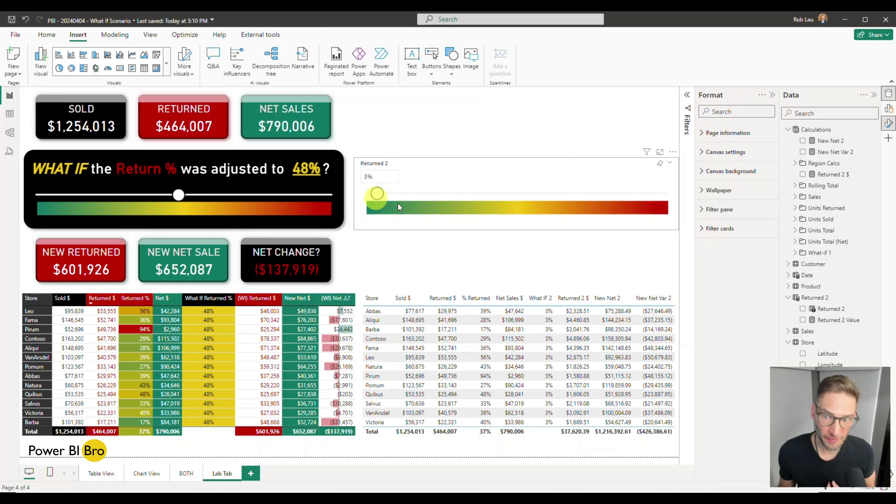
click(641, 240)
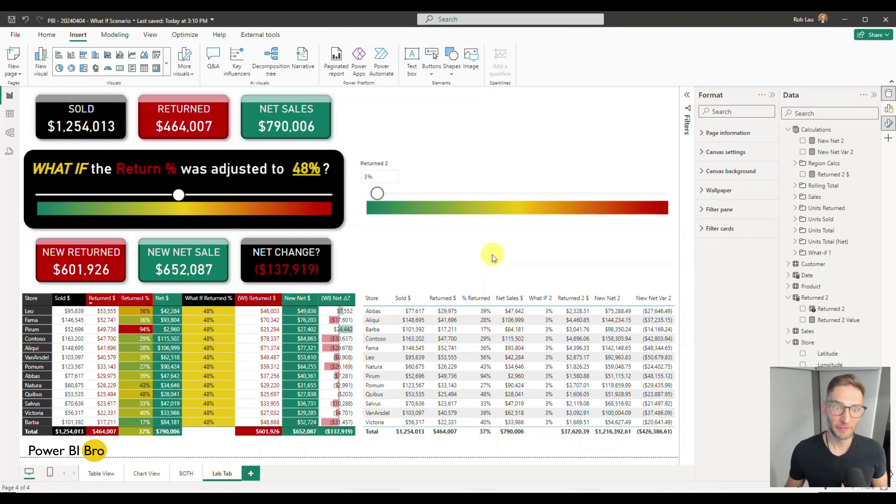
click(475, 214)
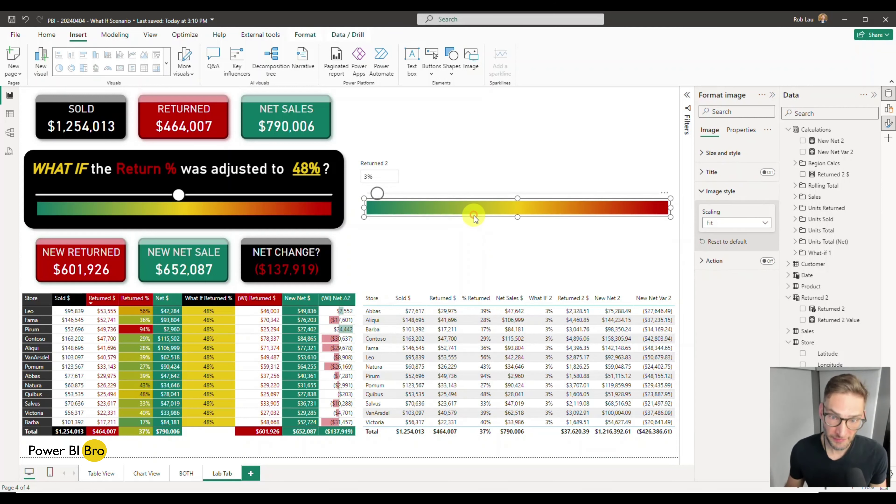
click(464, 273)
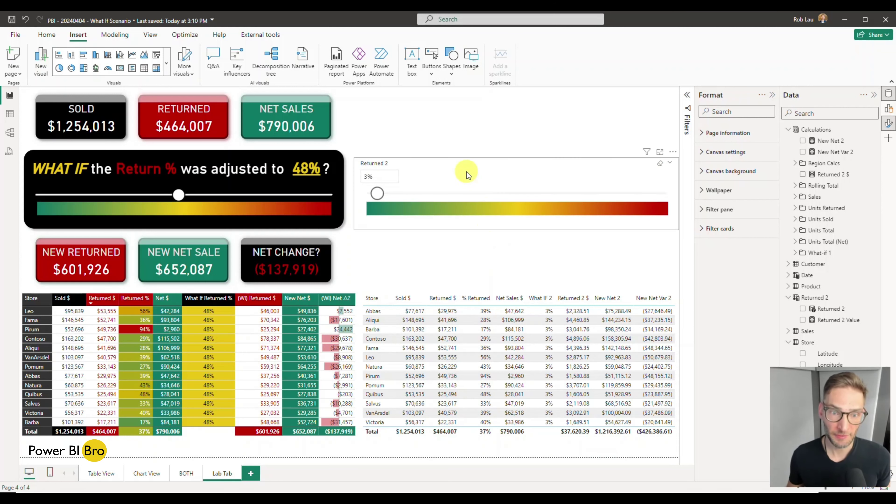
- Send the Returned 2 slicer to the back, behind the gradient image
click(465, 170)
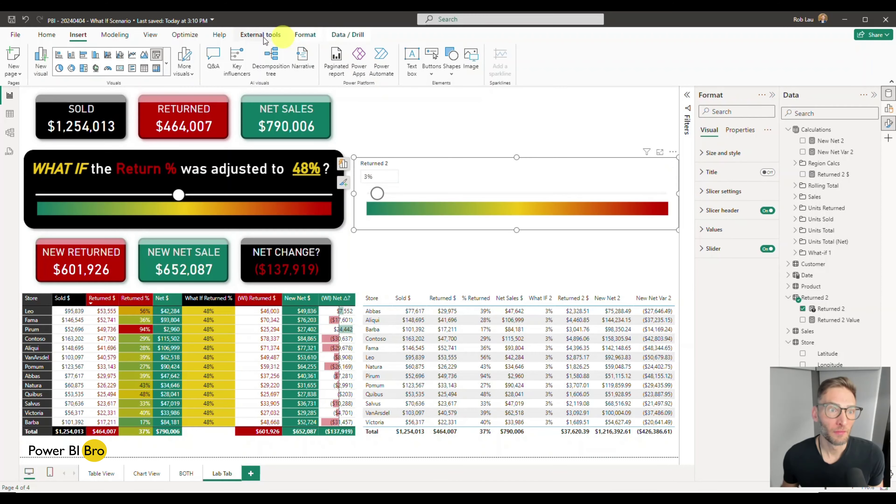
click(305, 35)
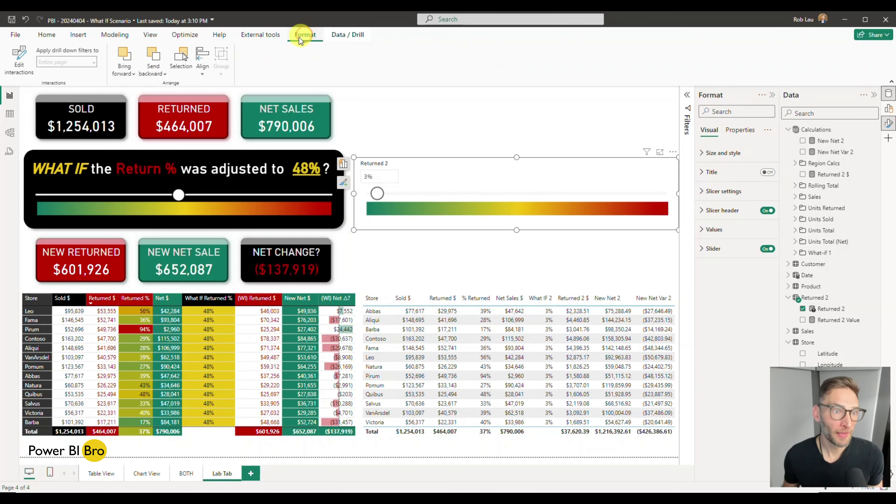
click(157, 71)
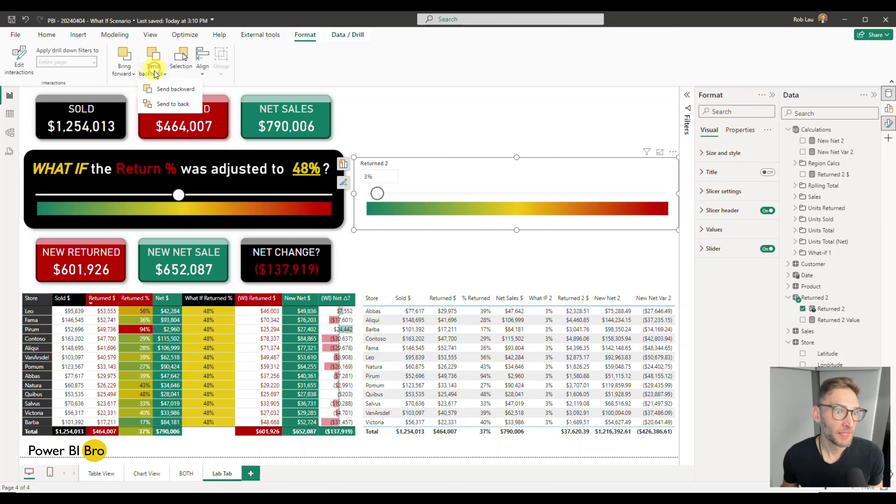
click(162, 104)
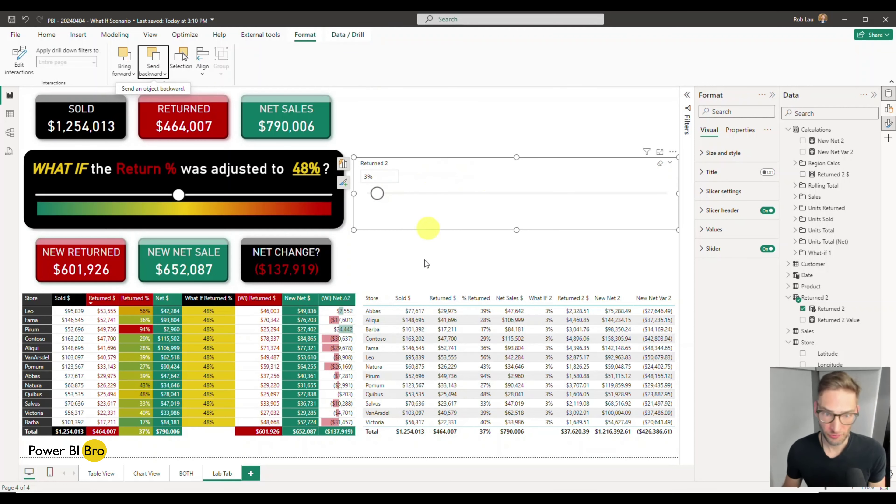
click(435, 270)
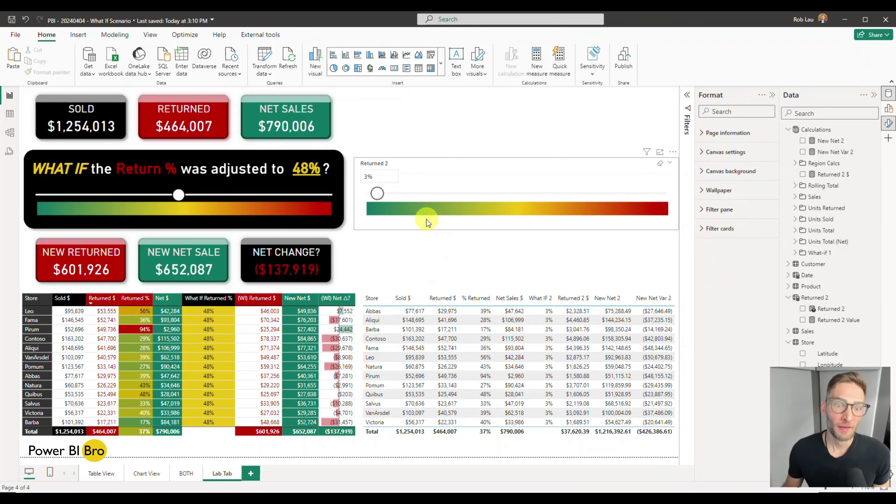
- Bring the gradient image under the Returned 2 slider forward by one layer
click(428, 222)
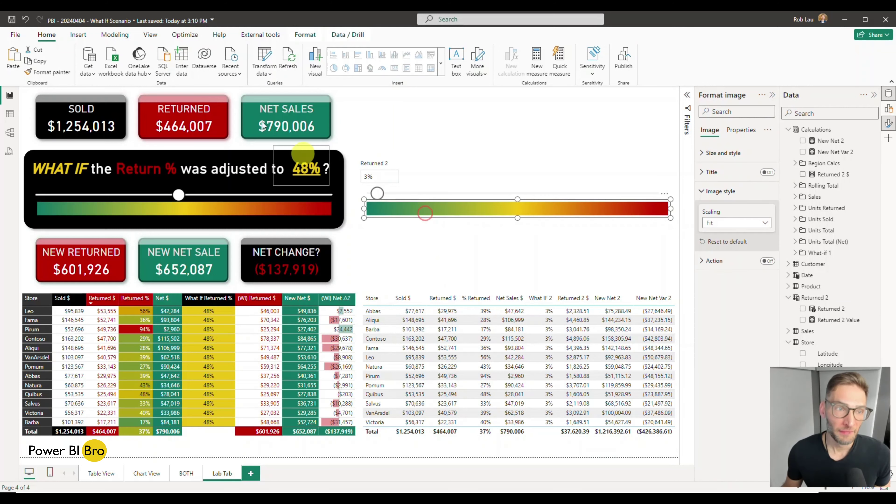
click(305, 35)
click(194, 75)
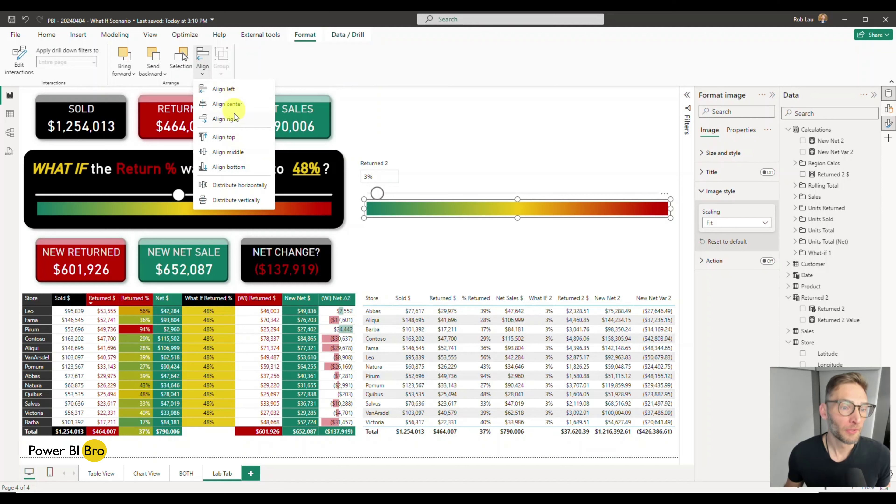
click(155, 72)
click(122, 72)
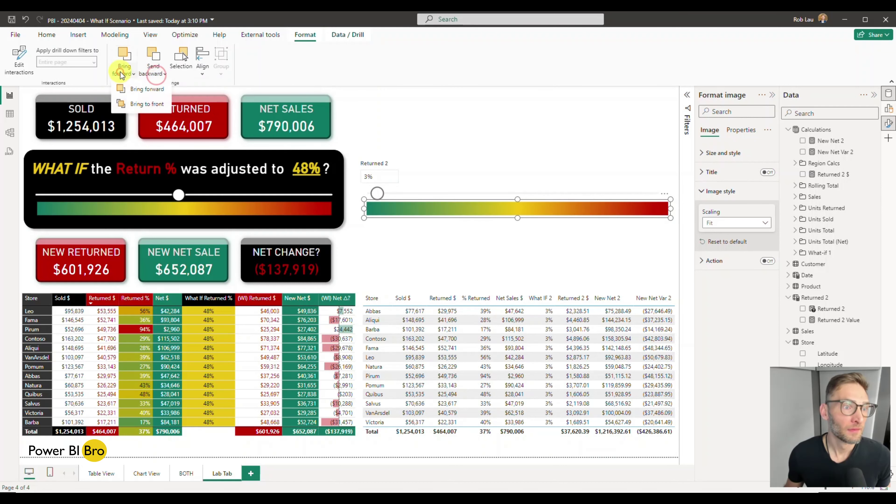
click(142, 89)
click(462, 248)
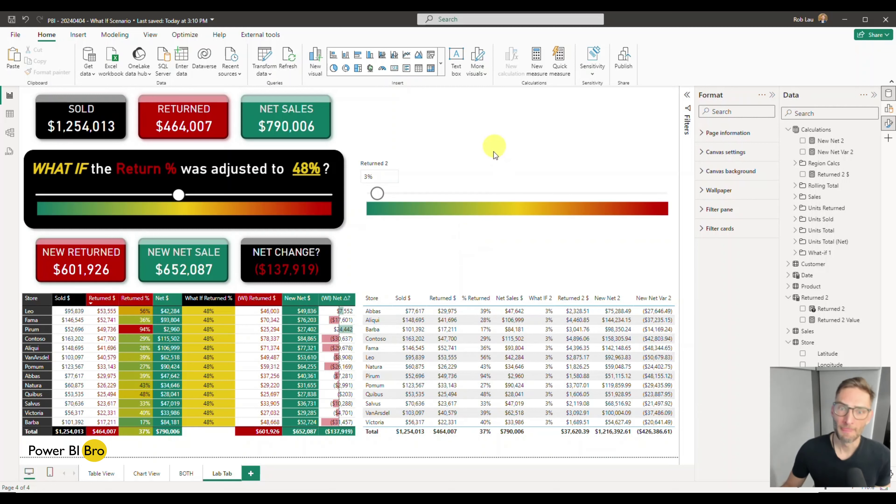
- Turn on Maintain layer order in the Returned 2 slicer's advanced options
click(490, 162)
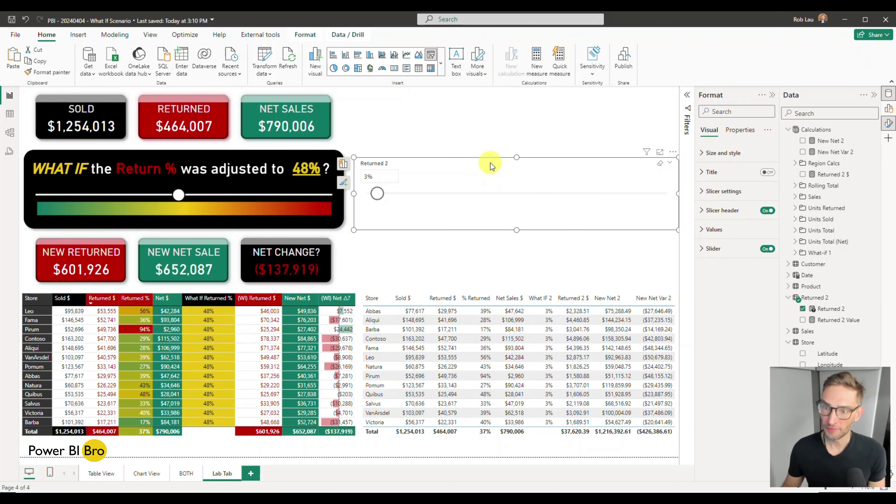
click(747, 134)
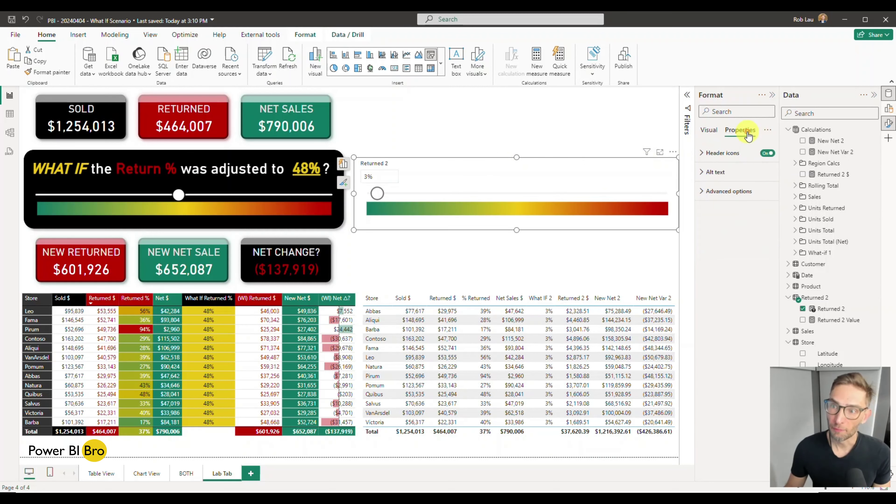
click(728, 191)
click(759, 225)
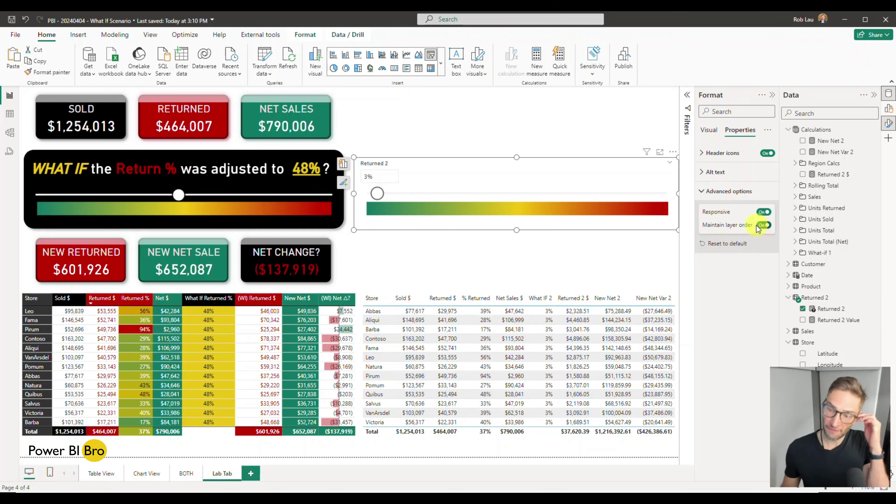
click(524, 256)
- Check the Maintain layer order setting in the gradient image's advanced options
click(450, 216)
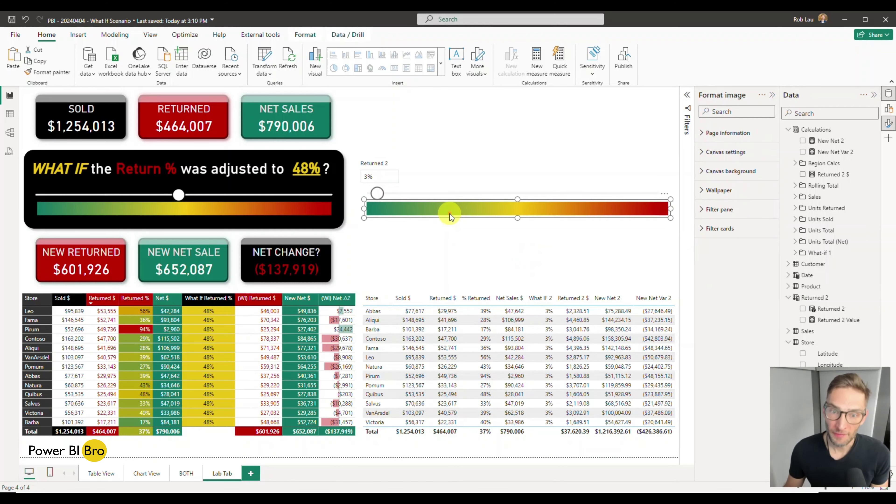
click(739, 129)
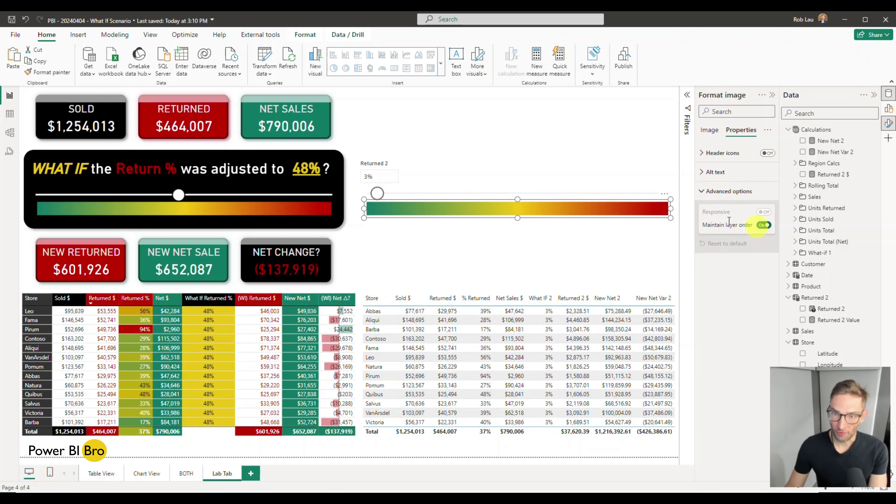
click(466, 254)
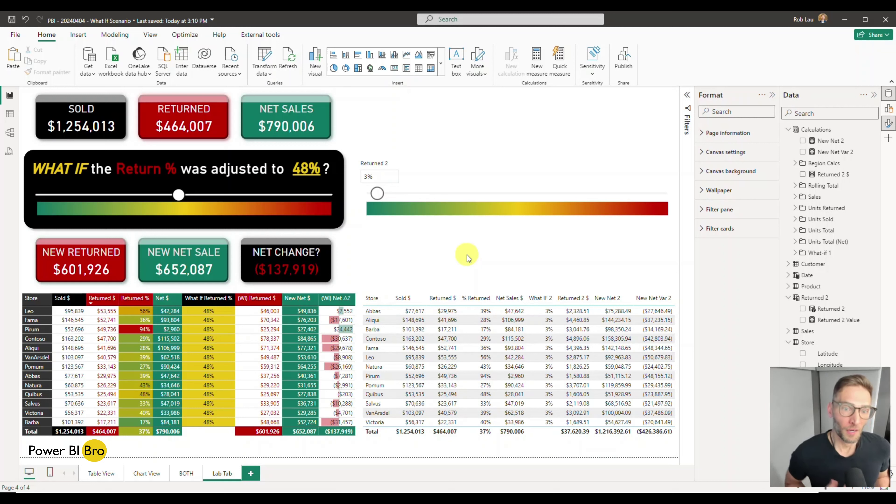
- Test the Returned 2 slider over the gradient image by moving it to 36% and to 58%
drag(377, 193, 478, 197)
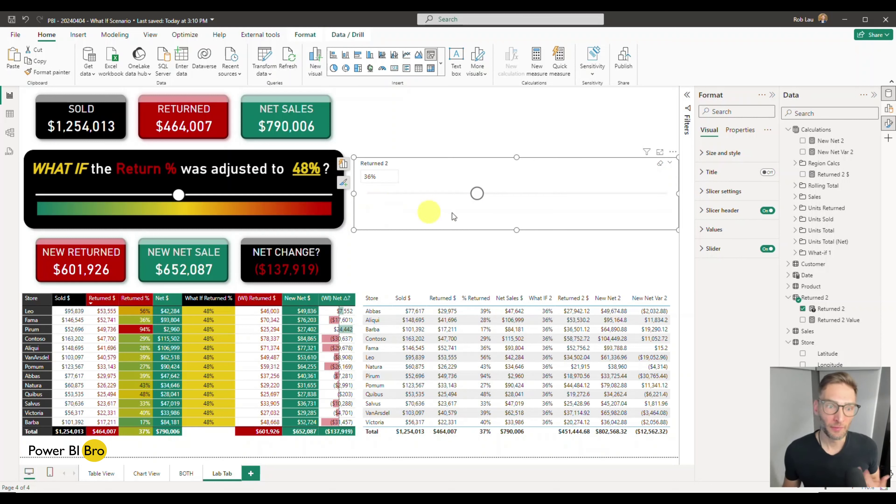
drag(476, 194, 544, 194)
click(508, 255)
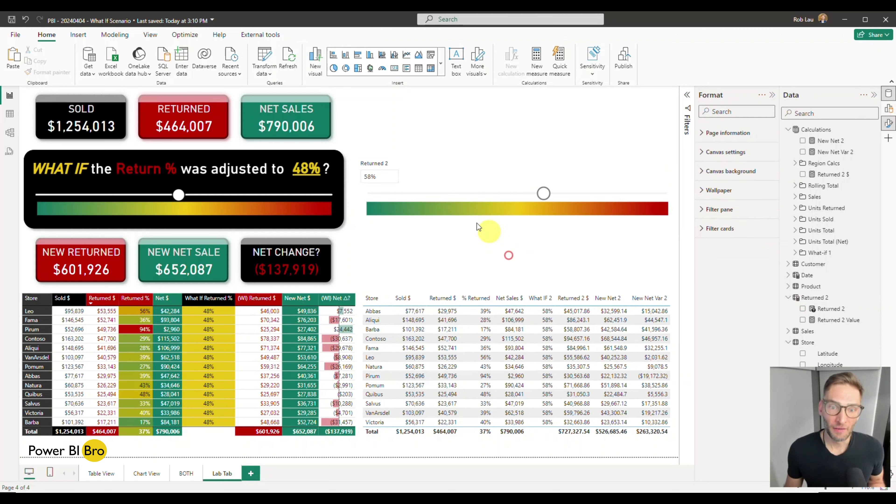
- Turn off the Returned 2 slicer's background and move its slider to 19% over the gradient bar
click(460, 174)
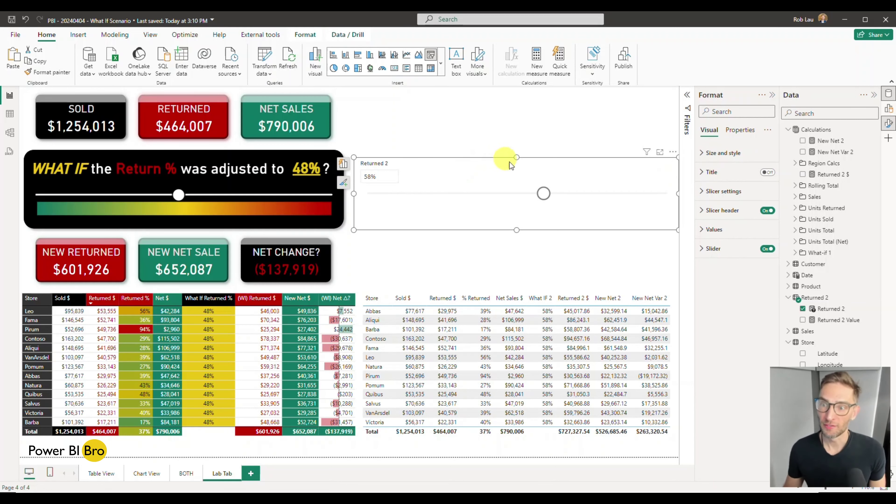
click(700, 157)
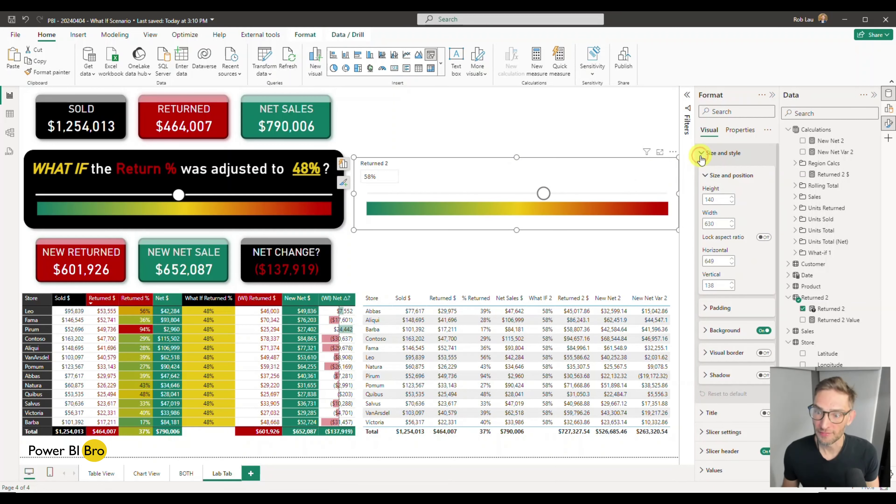
click(772, 330)
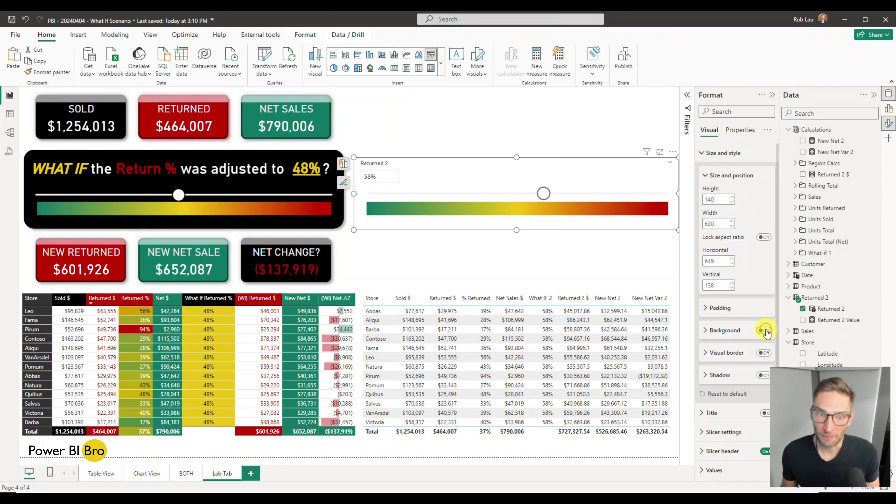
drag(544, 194, 426, 193)
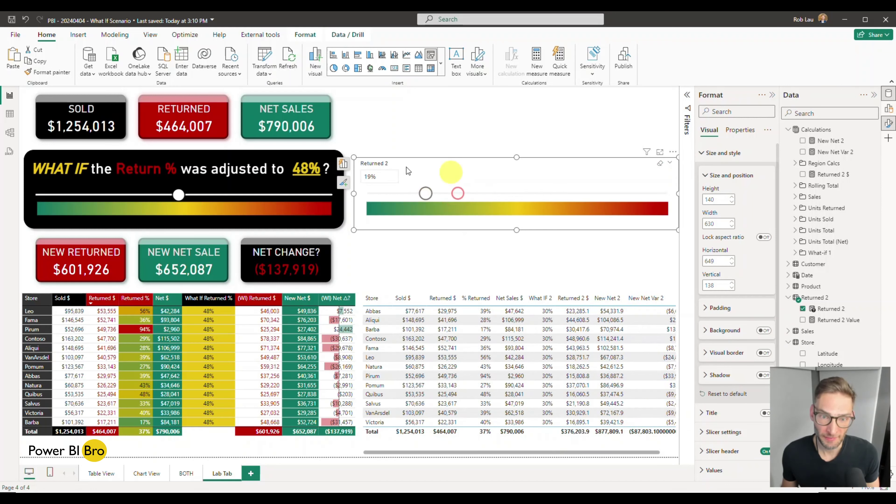
- Turn off the Returned 2 slicer's header and set the font colour of its values to white
scroll(754, 293, down, 1)
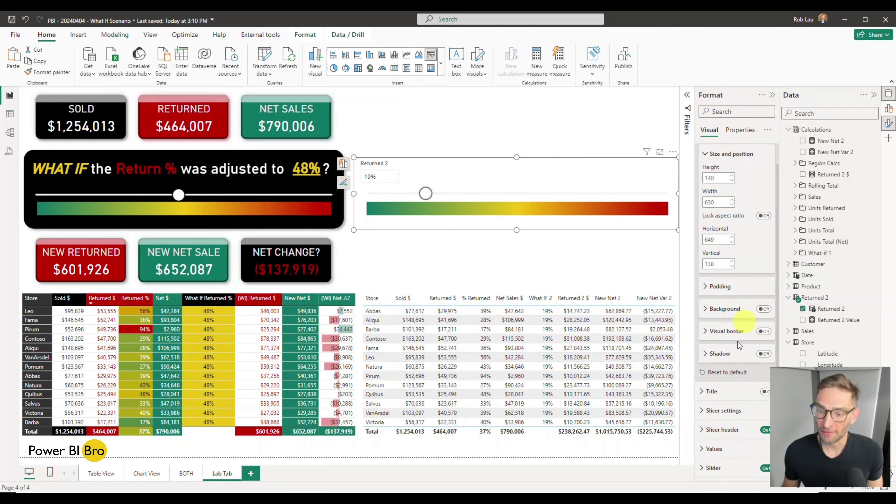
click(709, 449)
scroll(734, 310, down, 3)
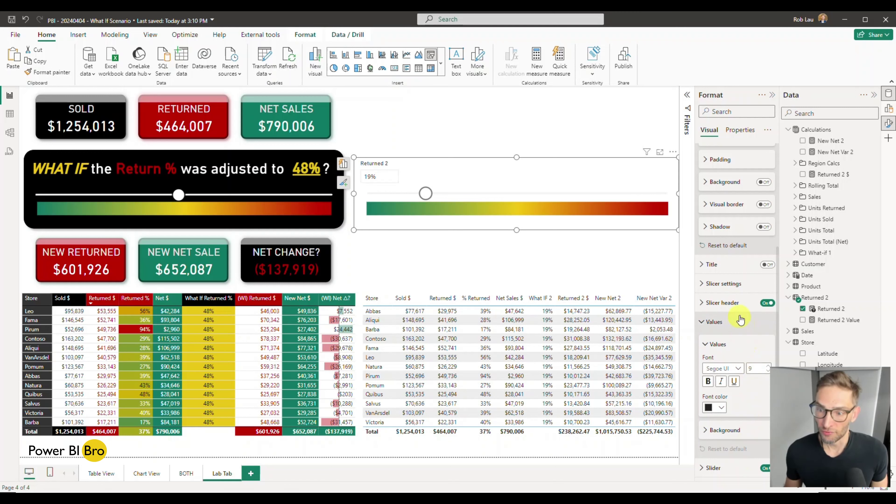
click(766, 303)
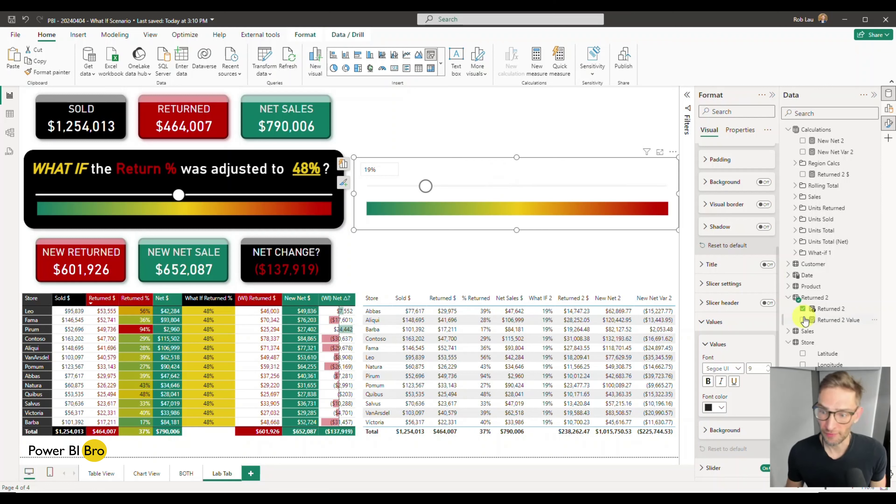
click(716, 408)
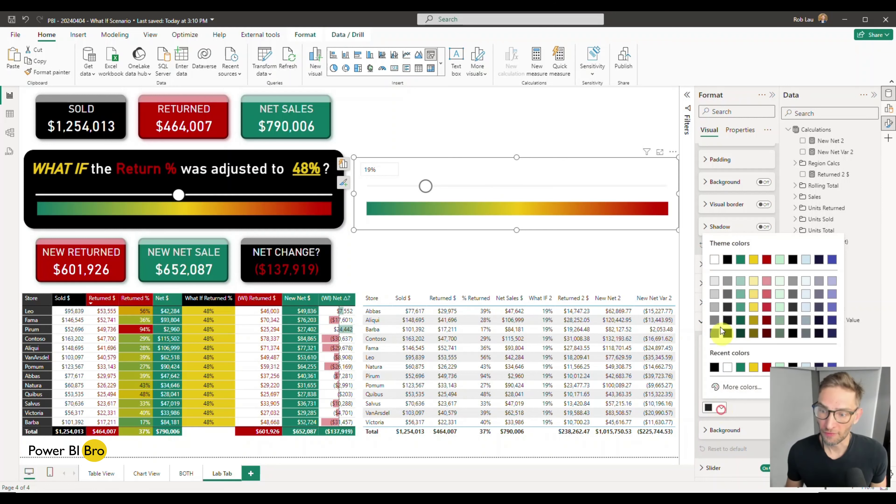
click(714, 261)
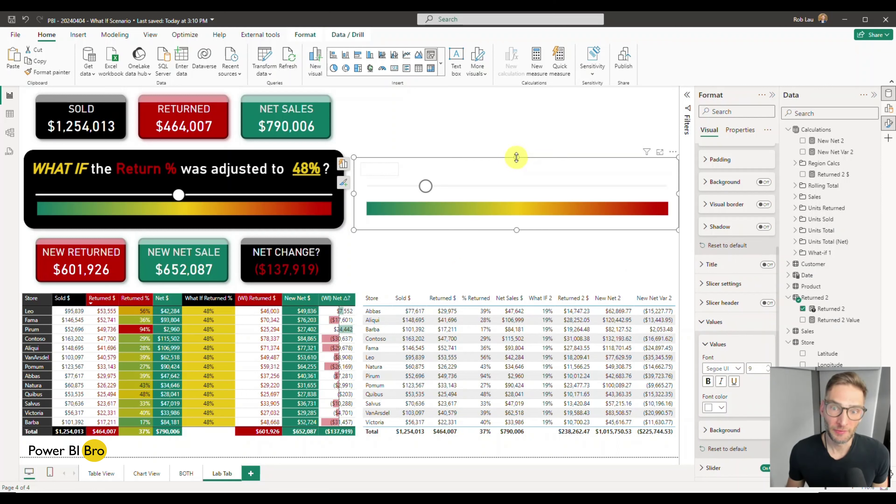
- Shorten the Returned 2 slicer from its upper edge to a height of 124 and move its slider to 59%
drag(516, 157, 516, 166)
click(490, 256)
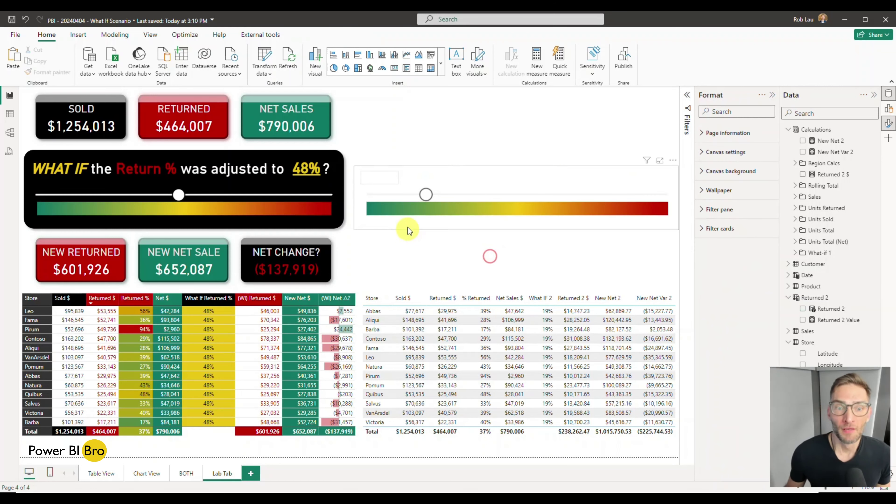
drag(425, 195, 547, 194)
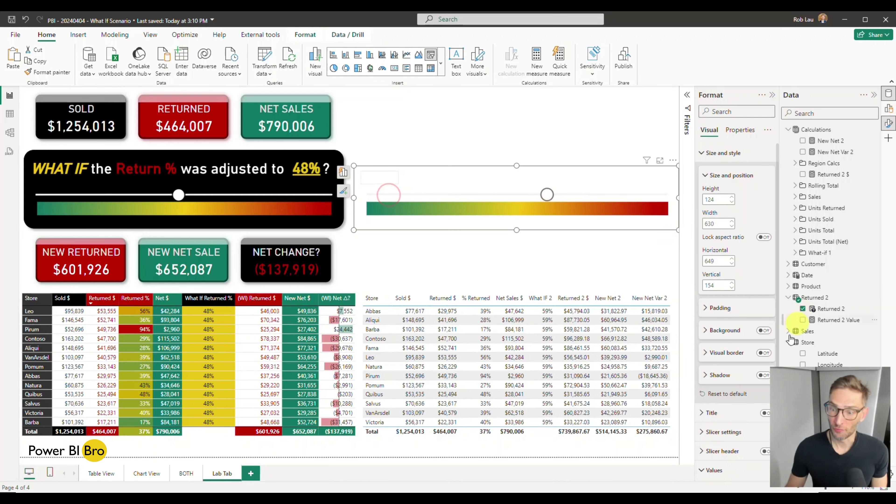
- Try dark red as the Returned 2 slicer's slider colour and replace it with black
click(714, 470)
click(718, 388)
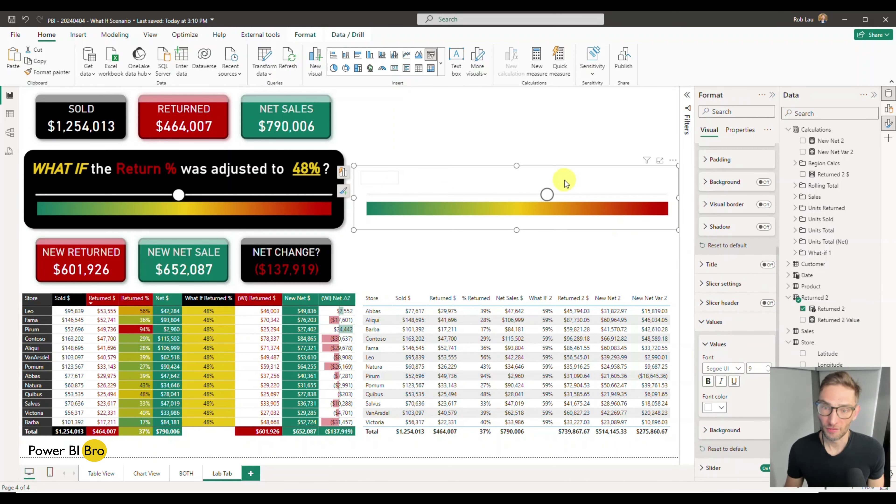
click(715, 321)
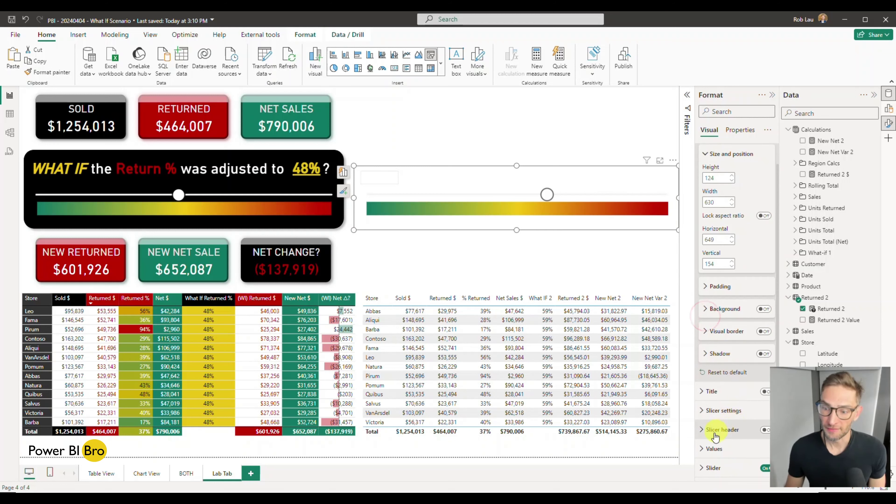
click(713, 468)
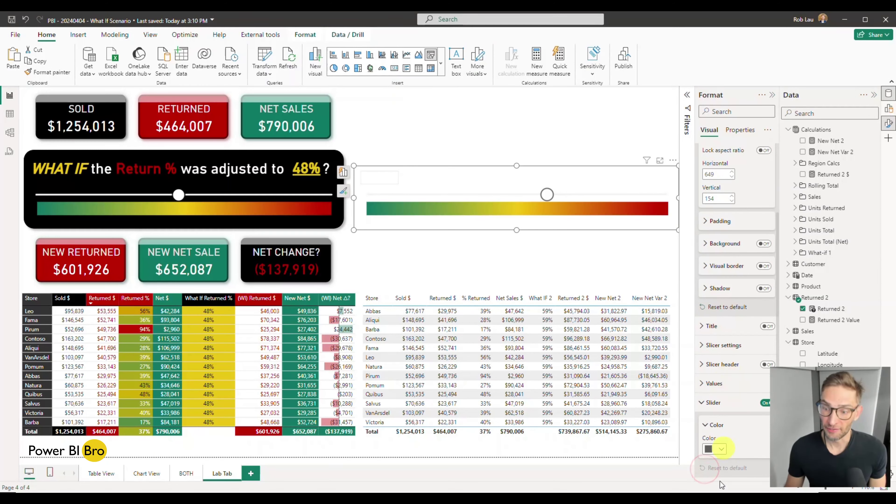
click(721, 450)
click(763, 301)
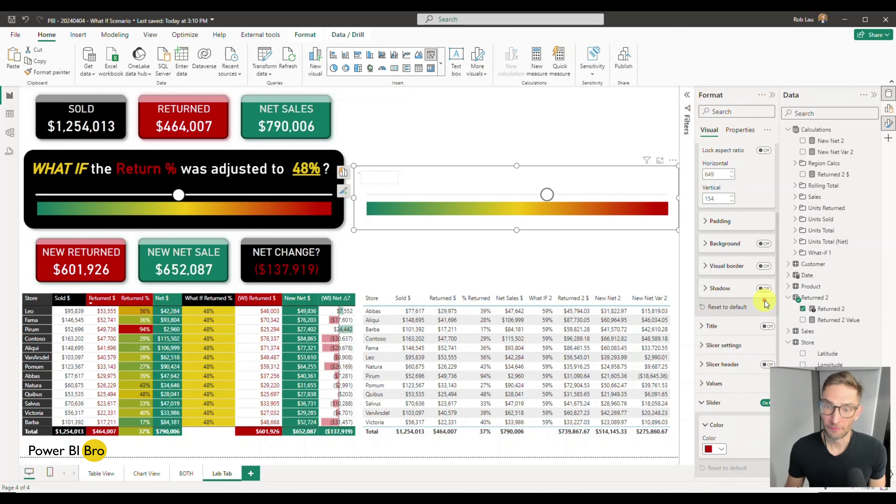
click(721, 449)
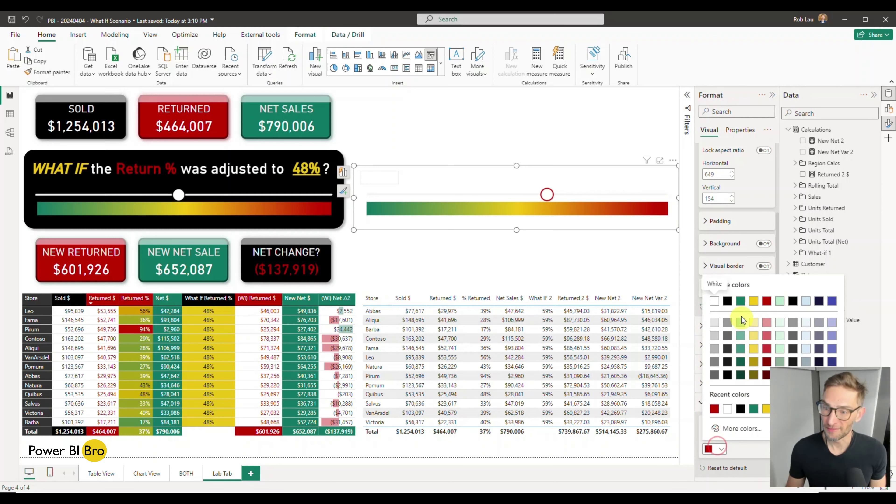
click(727, 302)
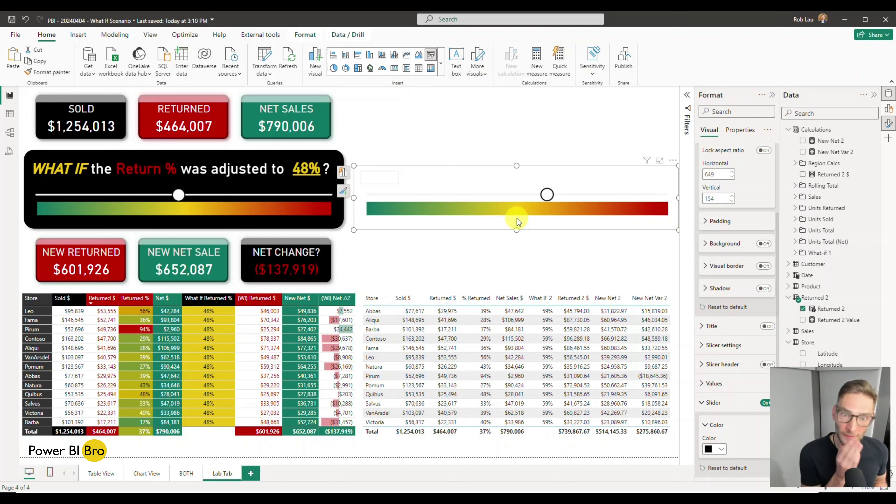
click(436, 267)
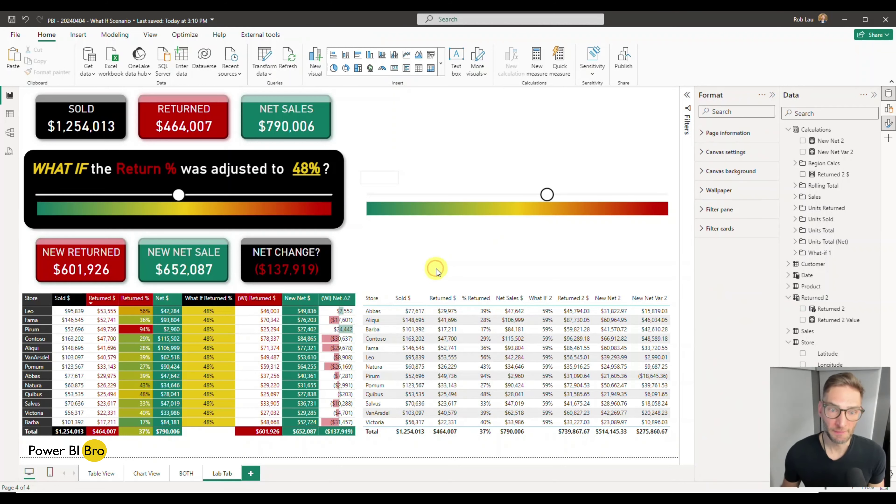
- Test the Returned 2 slider at 10% and 83%, and the finished what-if slider at 11%
click(416, 194)
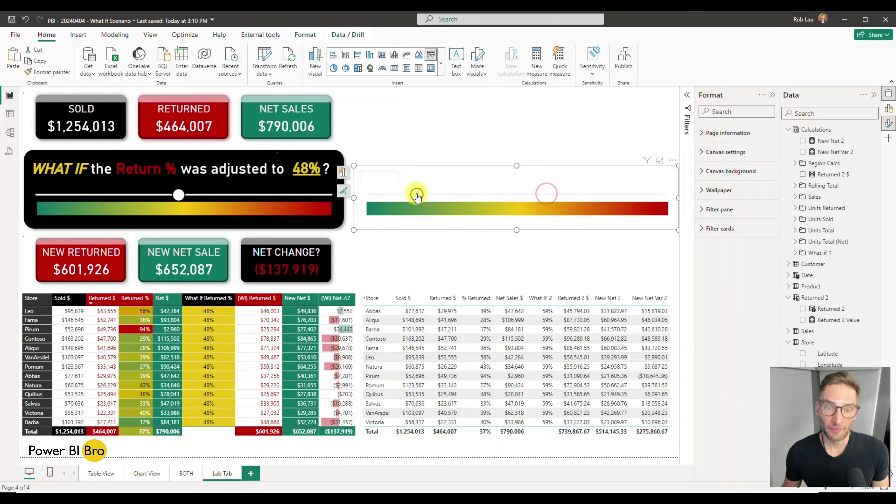
drag(416, 194, 396, 195)
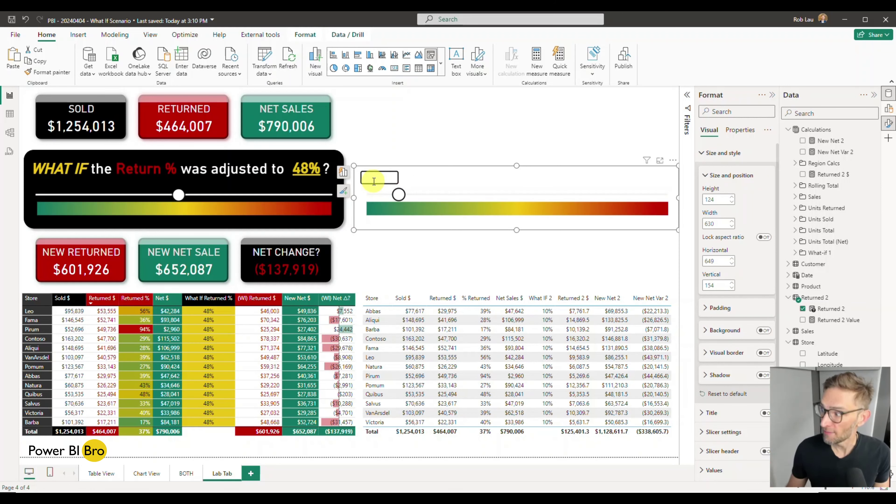
drag(397, 194, 620, 194)
click(459, 264)
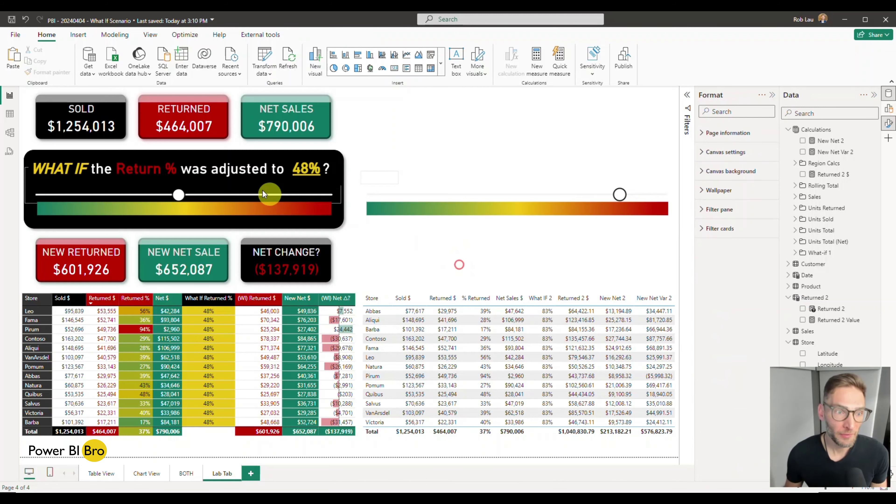
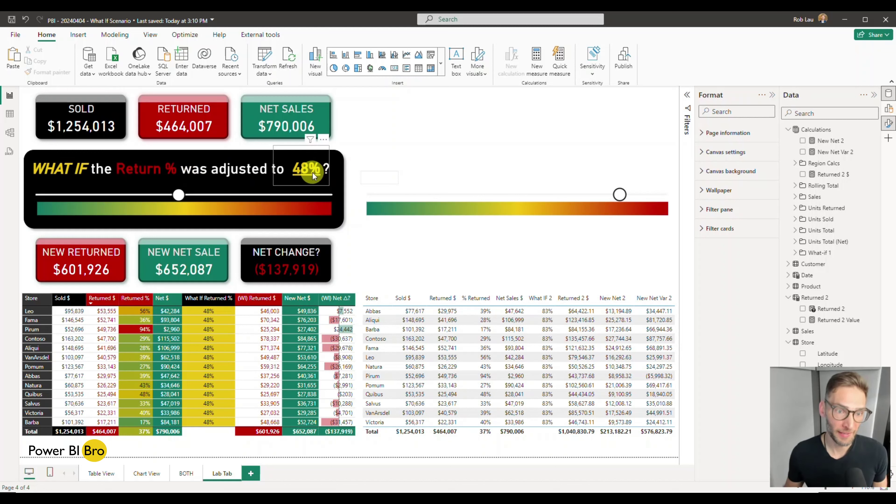
drag(185, 201, 69, 194)
click(479, 267)
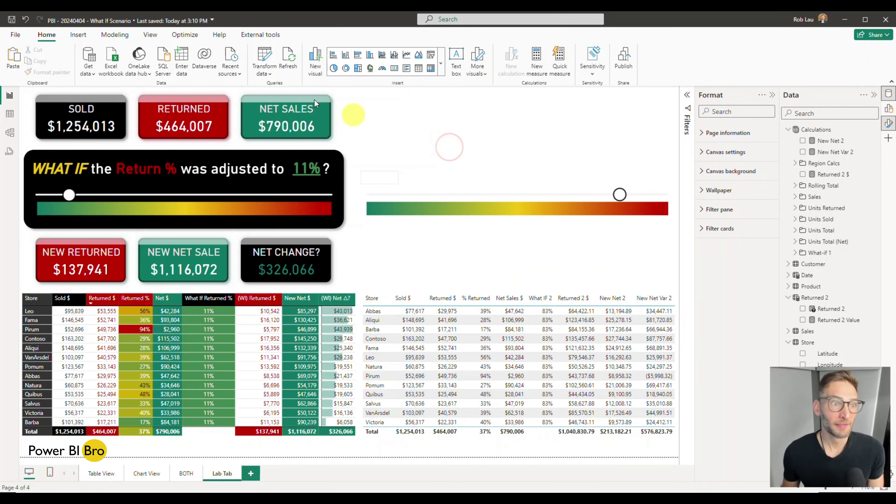
- Insert a text box reading "WHAT IF the Return $ was adjusted to ?" with a wide gap before the question mark
click(79, 35)
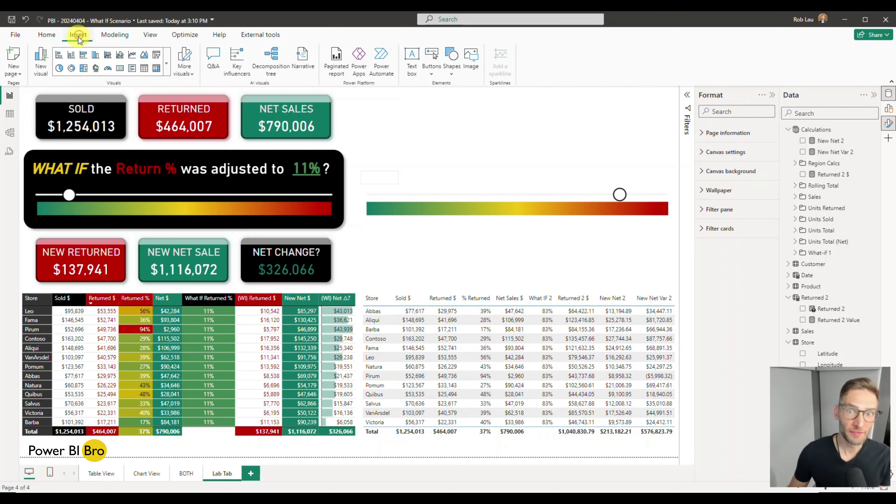
click(413, 67)
click(411, 130)
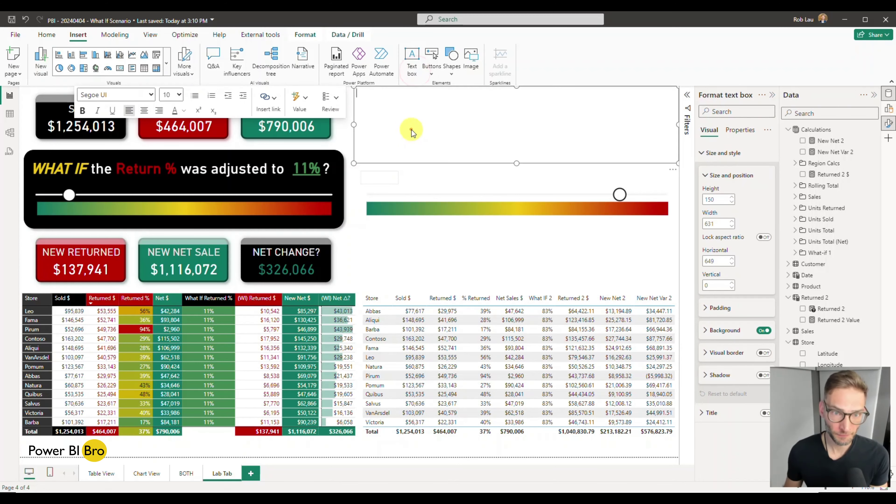
text(WHAT IF)
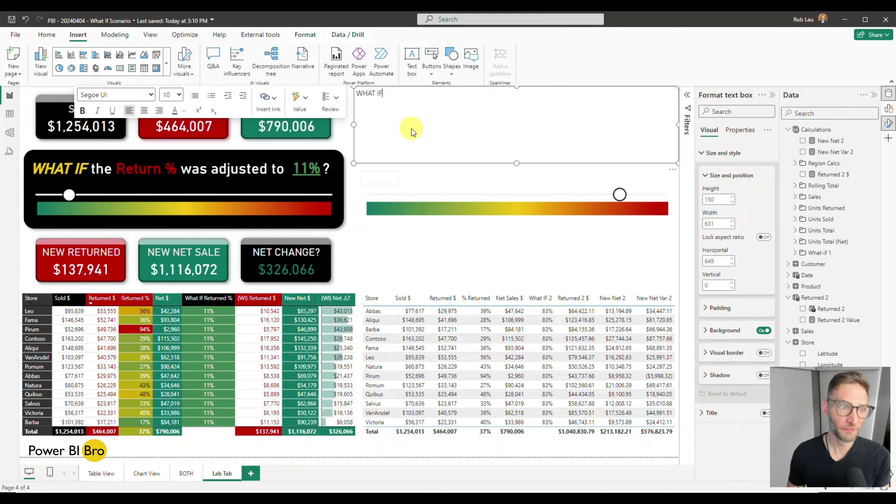
text( the Return)
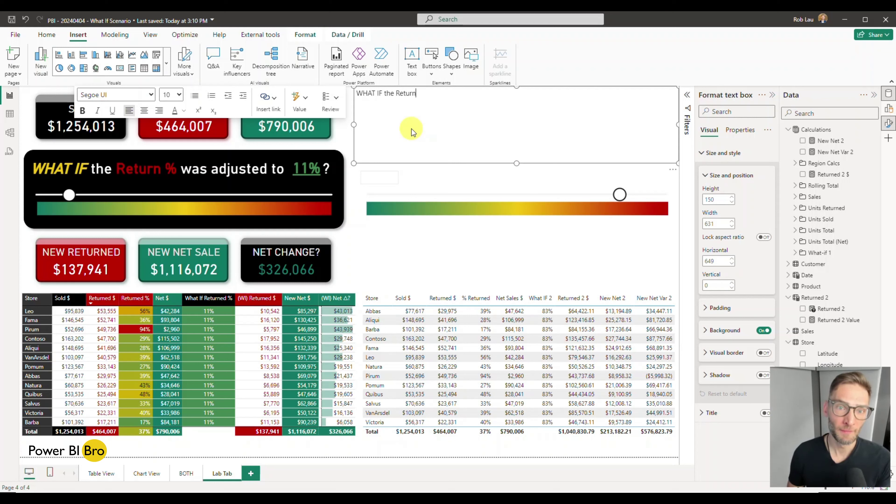
text(was adjust)
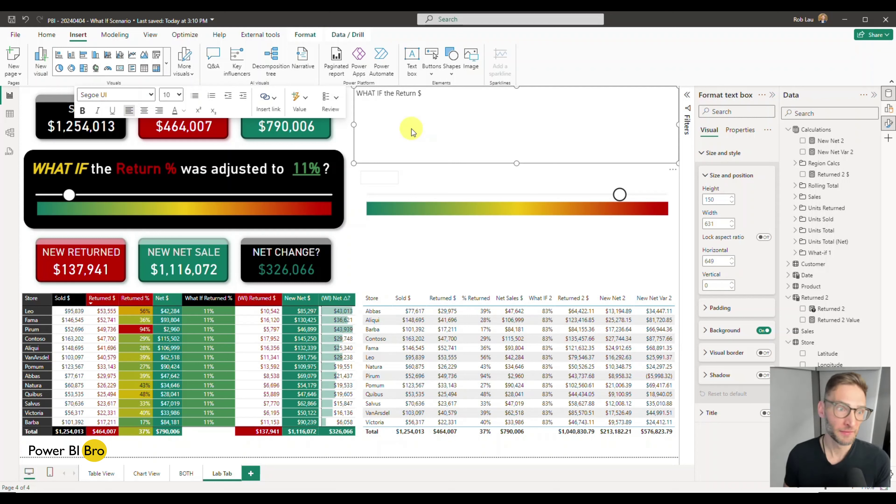
text(ed to)
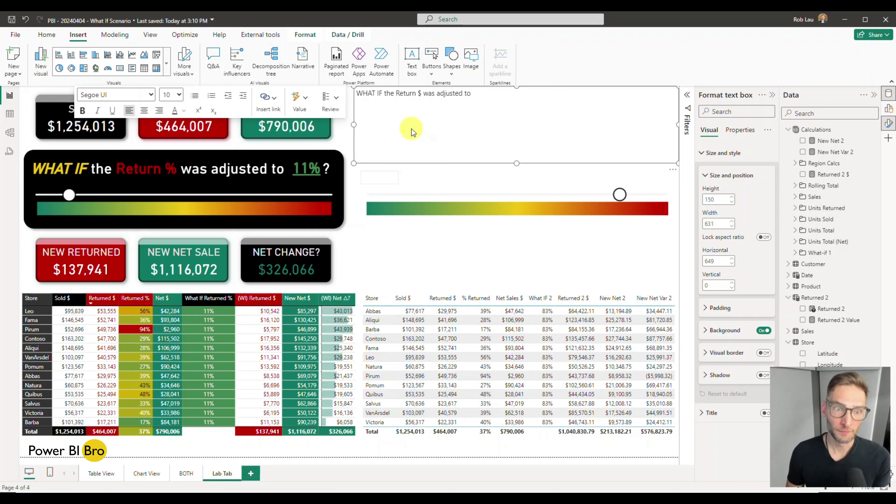
text(       ?)
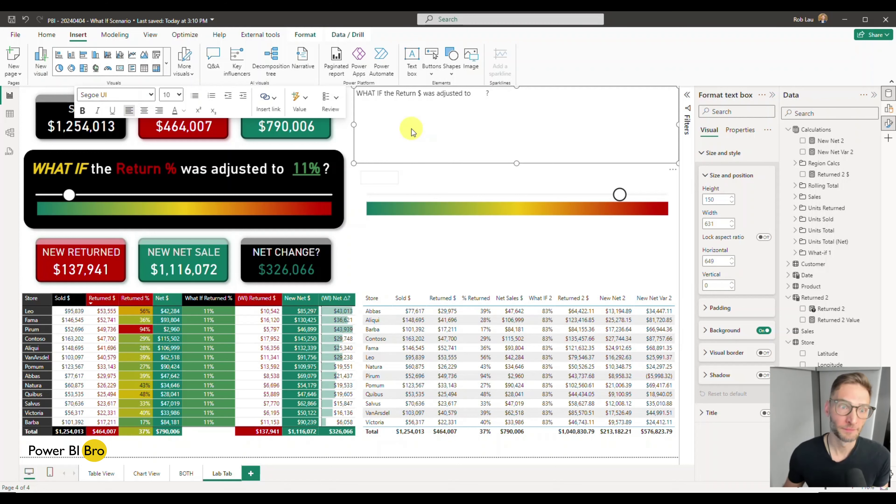
- Set the font size of the whole sentence in the new text box to 24
drag(492, 93, 355, 94)
click(179, 96)
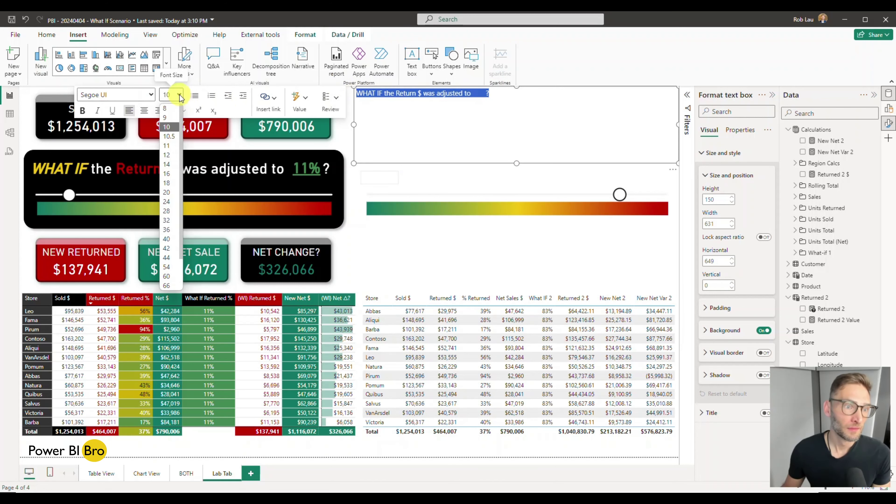
click(174, 201)
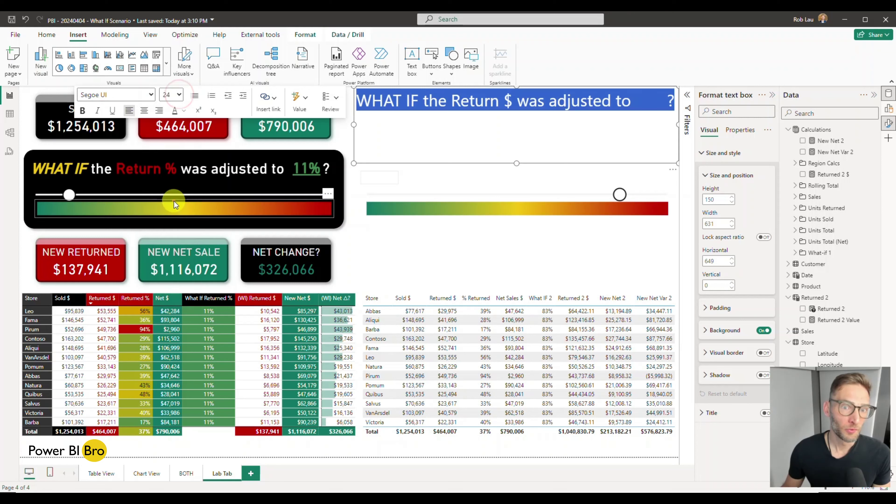
- Match the new headline to the finished one by setting its sentence to the DIN font
click(105, 172)
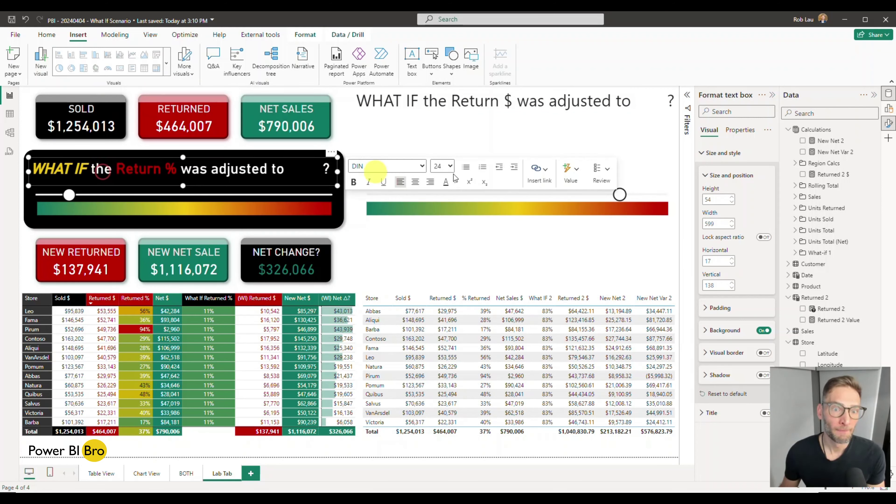
click(434, 124)
click(361, 102)
triple_click(361, 103)
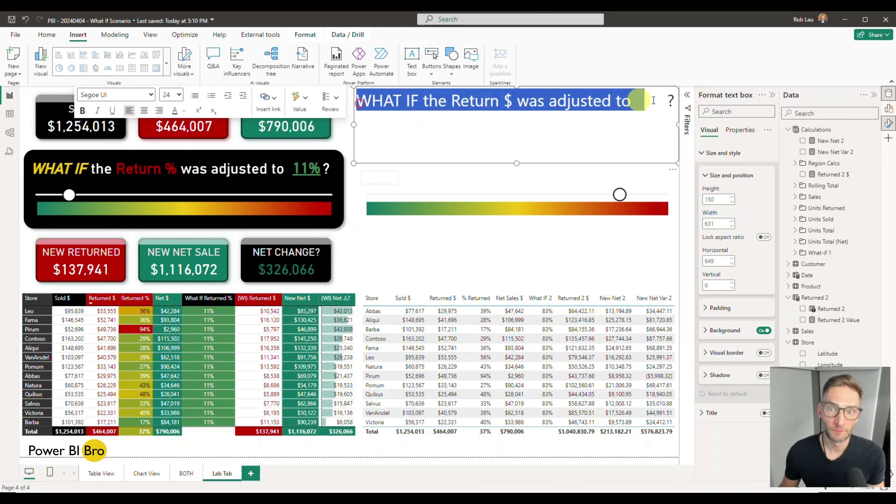
click(136, 94)
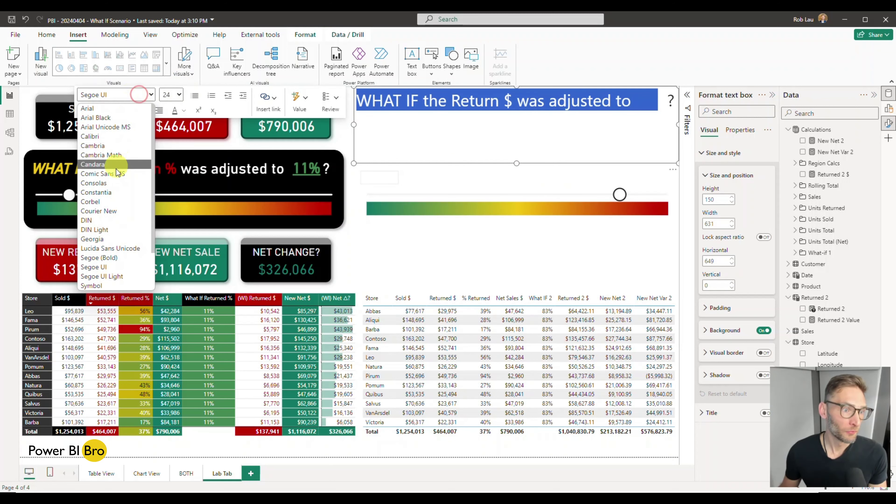
click(99, 215)
click(541, 254)
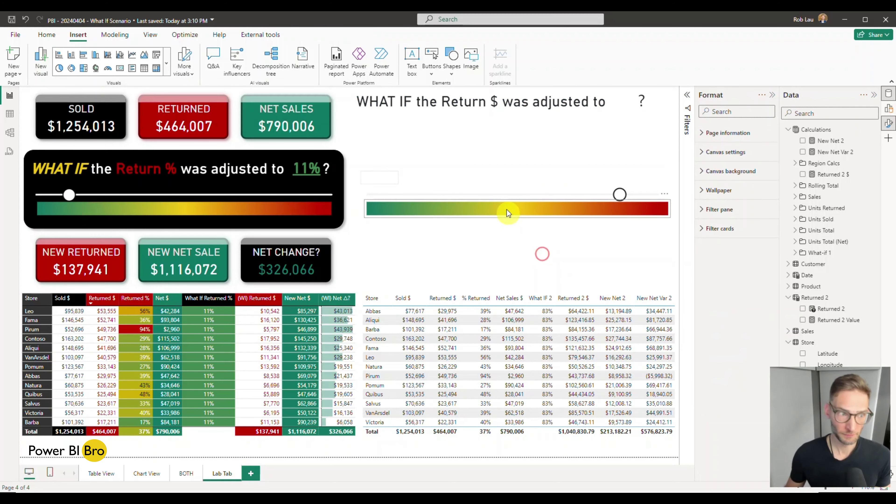
- Set the background colour of the new WHAT IF headline text box to black
click(402, 134)
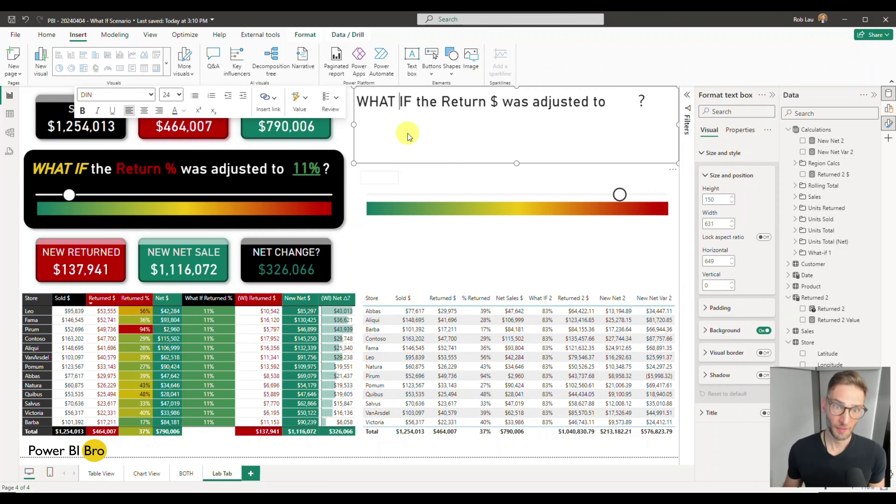
click(423, 136)
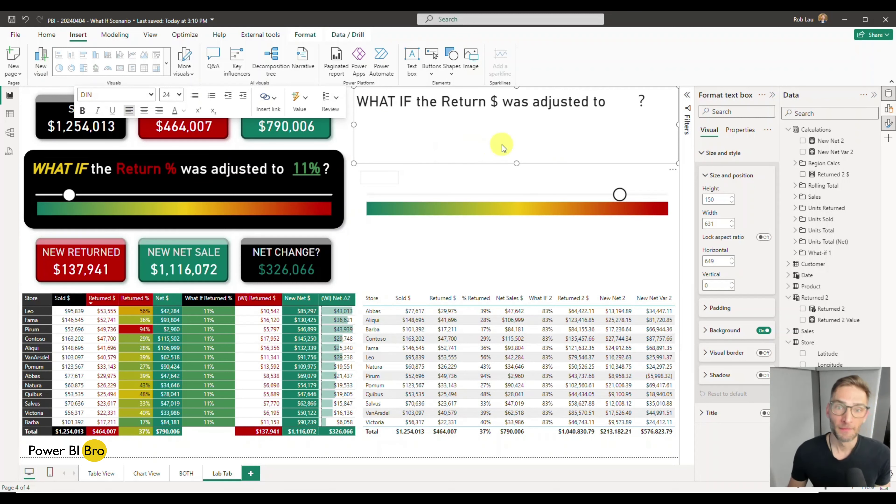
click(516, 148)
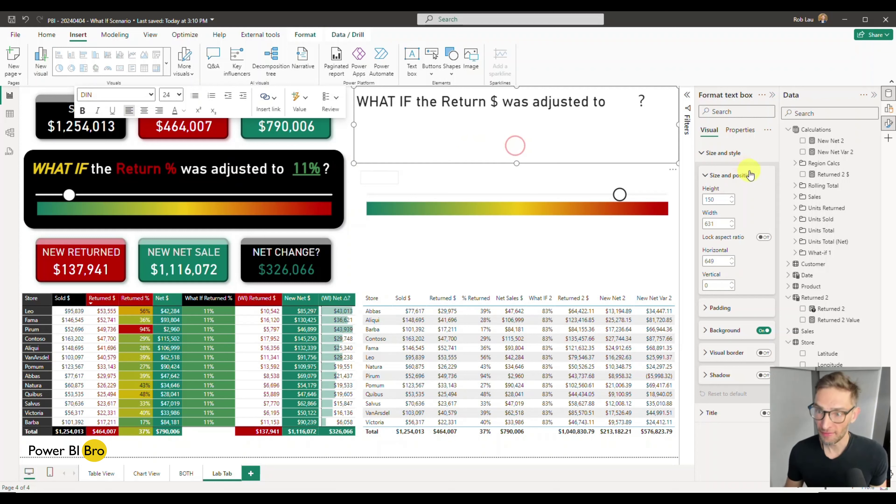
click(712, 331)
click(723, 357)
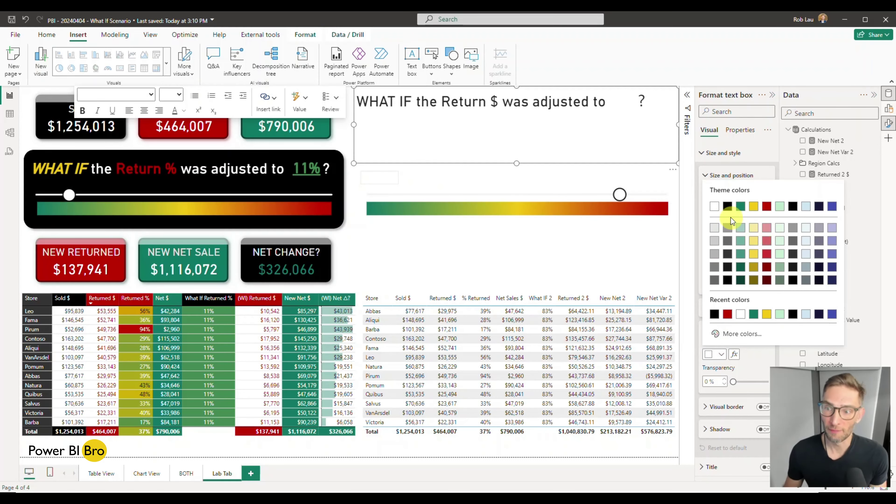
click(727, 207)
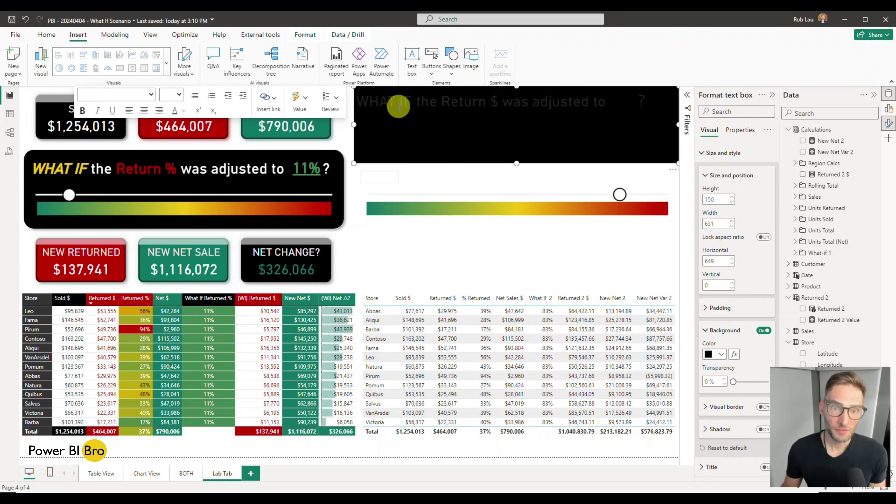
- Format the words "WHAT IF" in the new headline as yellow italic text
click(400, 104)
drag(411, 101, 359, 103)
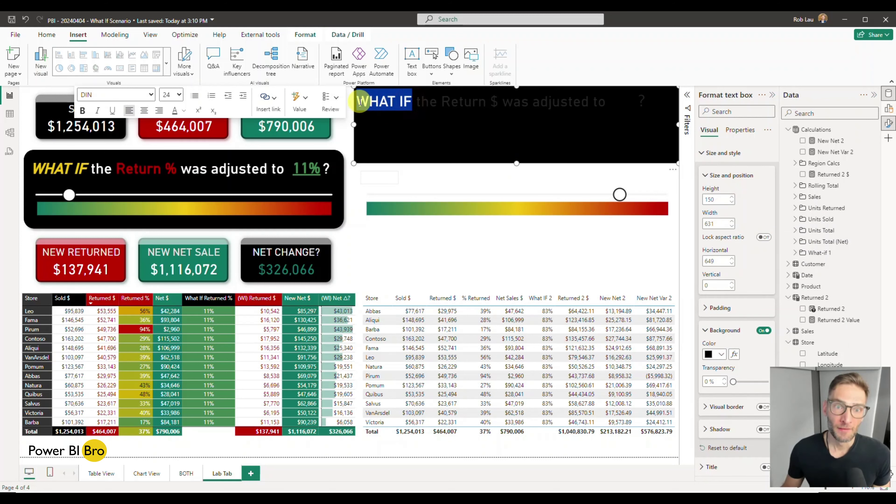
click(183, 111)
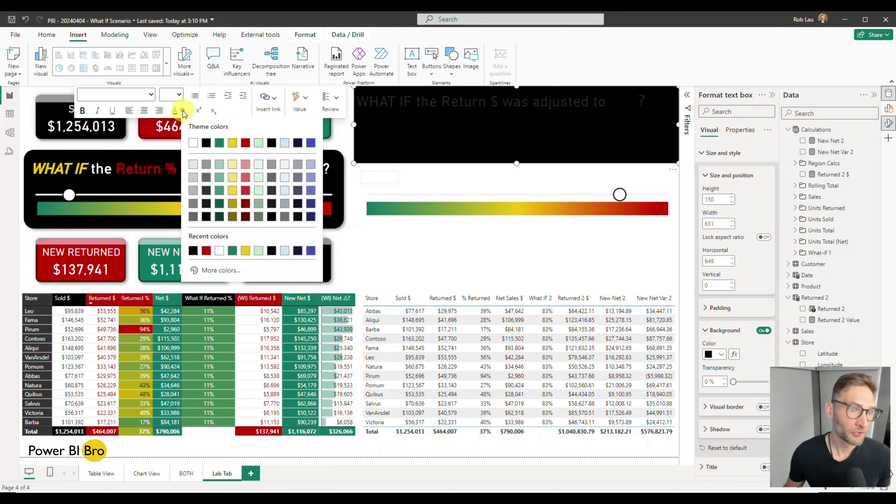
click(232, 143)
click(98, 111)
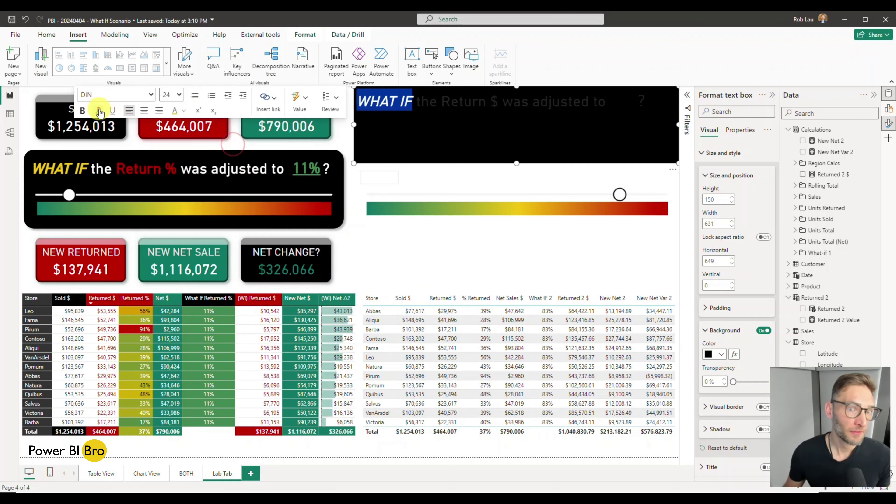
click(496, 124)
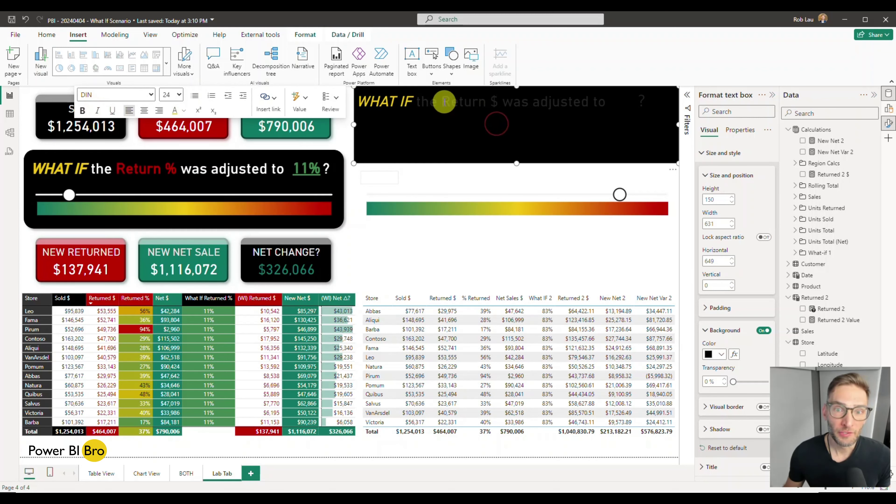
- Colour "Return $" in the new headline dark red and make it bold
drag(444, 102, 497, 101)
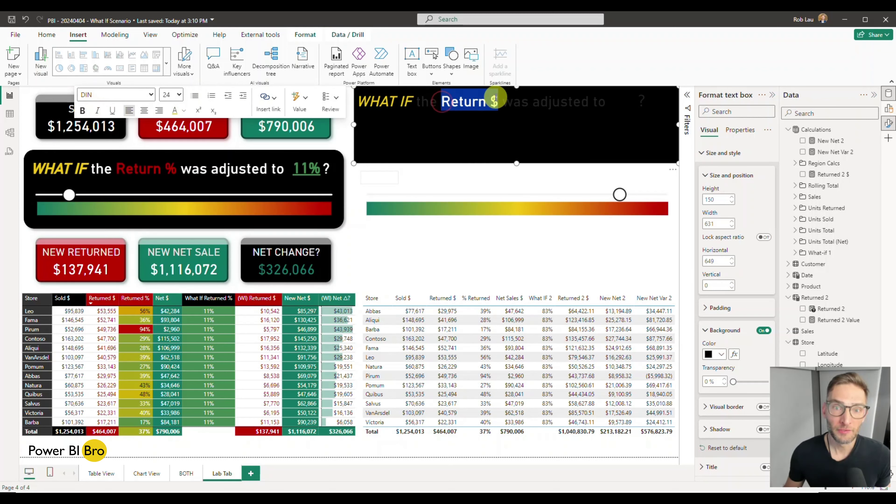
click(184, 113)
click(244, 142)
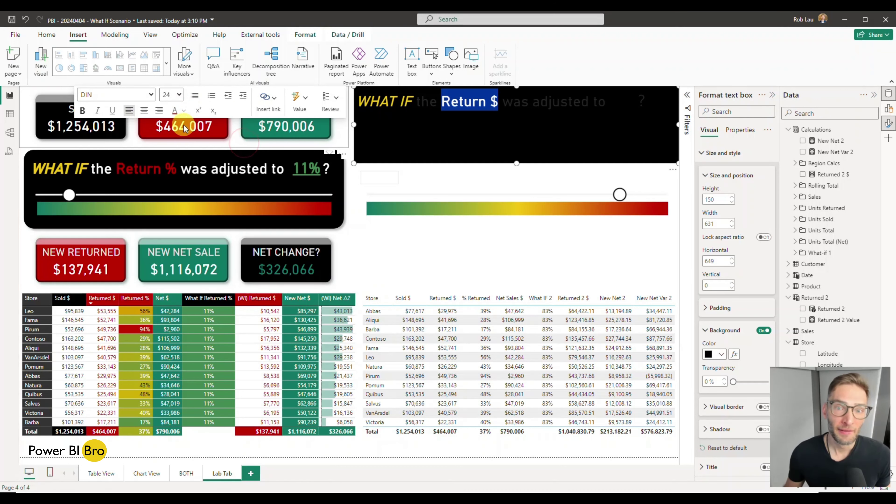
click(515, 128)
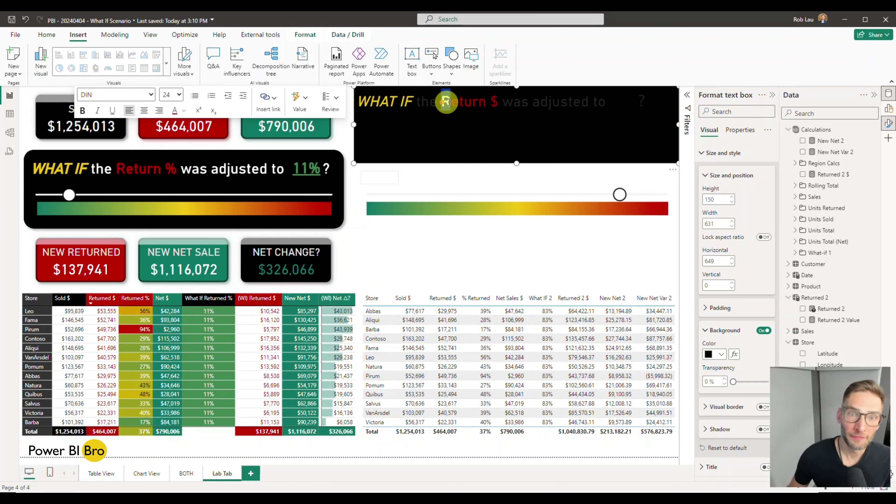
drag(445, 101, 494, 100)
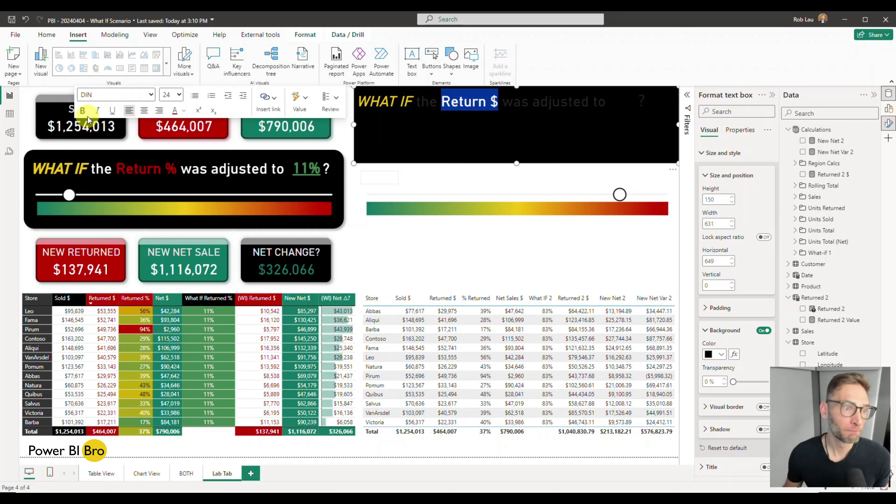
click(84, 111)
- Make the words "WHAT IF" in the new headline bold
drag(358, 100, 412, 101)
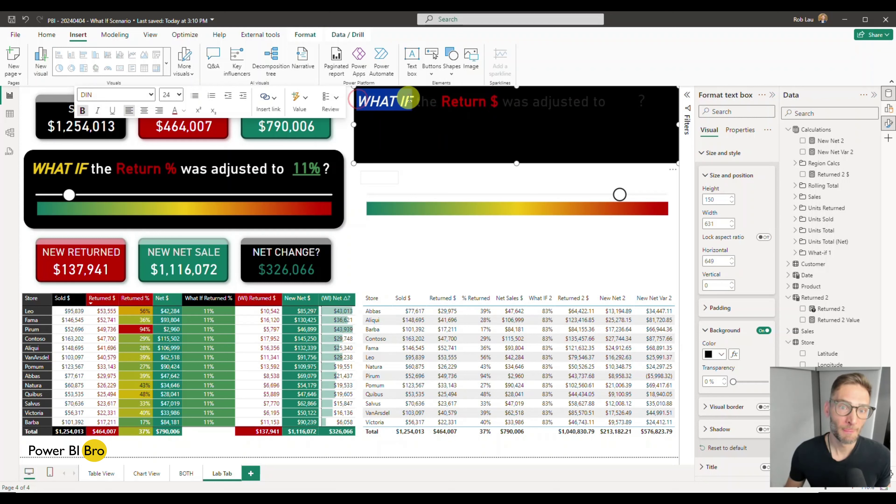
click(84, 112)
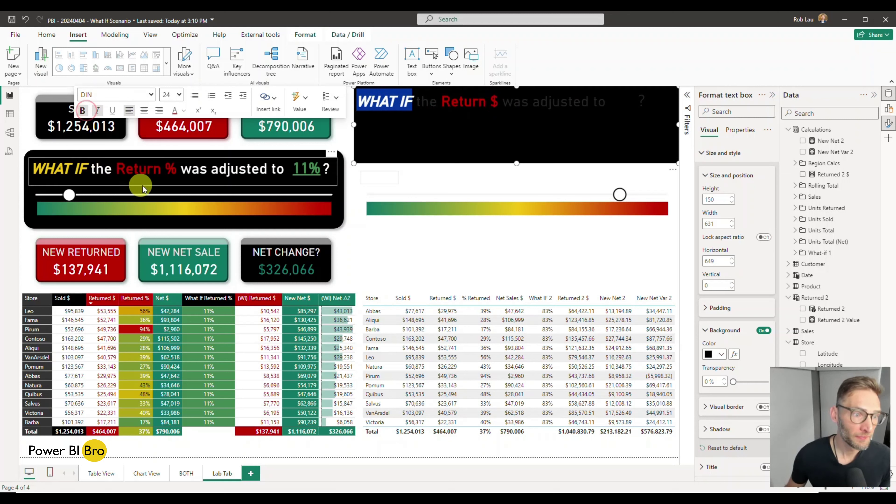
click(501, 132)
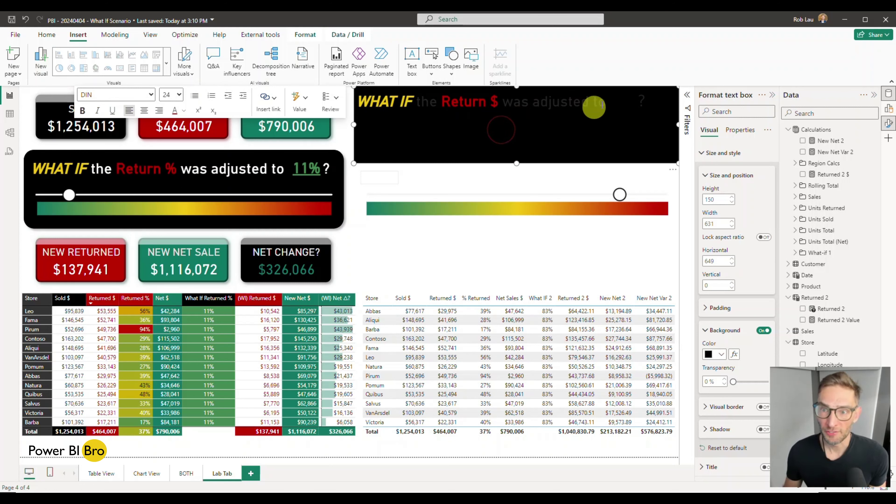
- Colour the remaining headline words "the" and "was adjusted to ?" white
drag(647, 100, 436, 102)
click(422, 102)
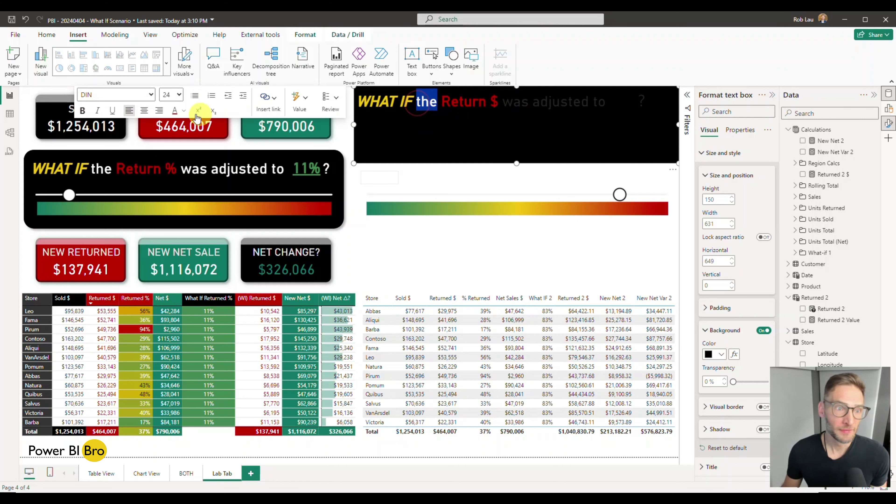
click(184, 111)
click(192, 140)
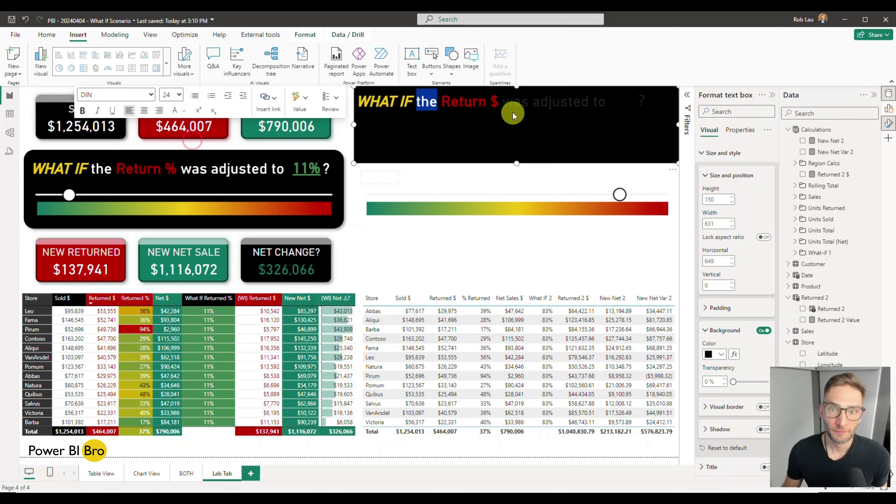
drag(502, 102, 660, 103)
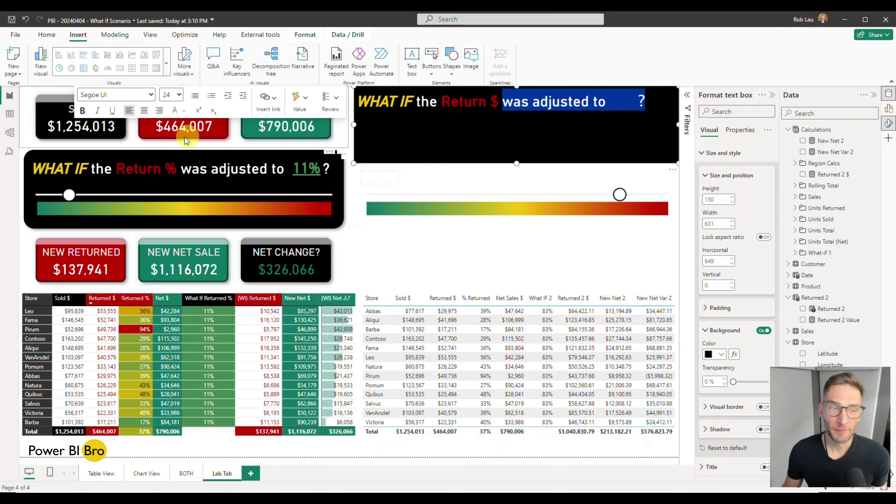
click(483, 172)
click(496, 257)
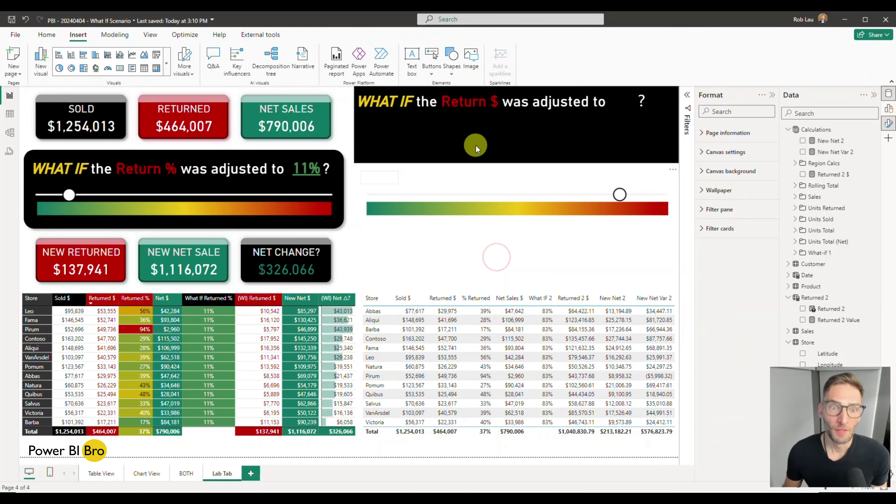
- Shrink the new headline text box to a single-line strip about 59 high
click(473, 147)
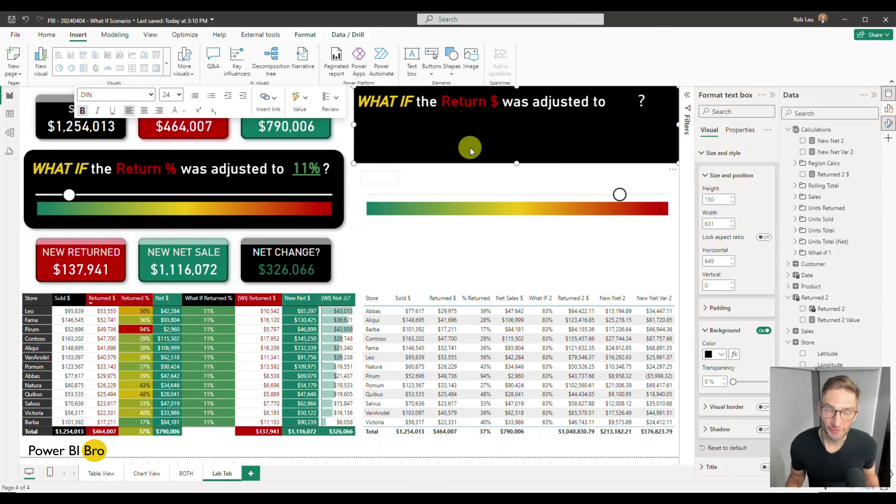
drag(516, 161, 517, 117)
drag(460, 114, 461, 129)
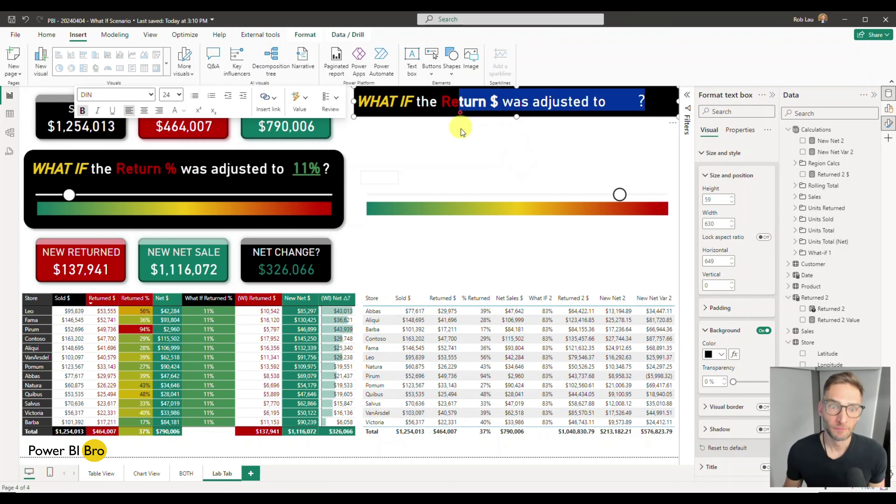
click(454, 149)
drag(388, 114, 358, 114)
click(586, 152)
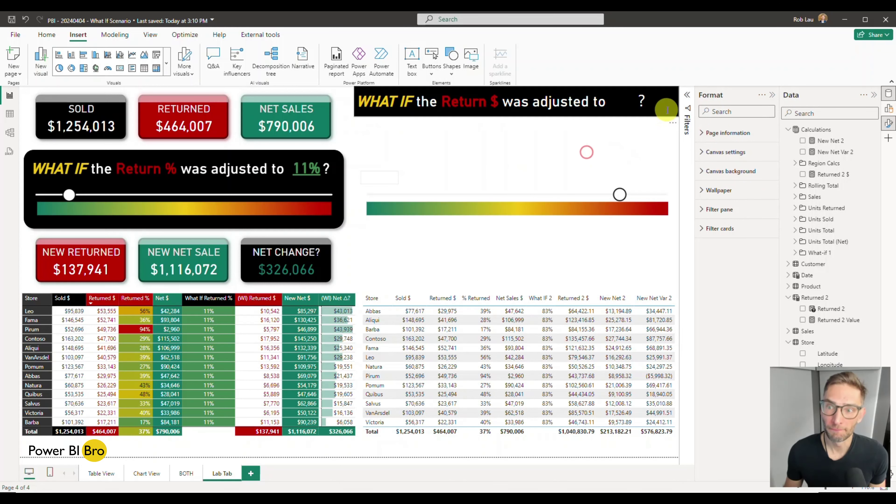
- Move the headline text box directly above the Returned 2 slider, at about horizontal 648 and vertical 133
click(661, 117)
drag(660, 117, 660, 185)
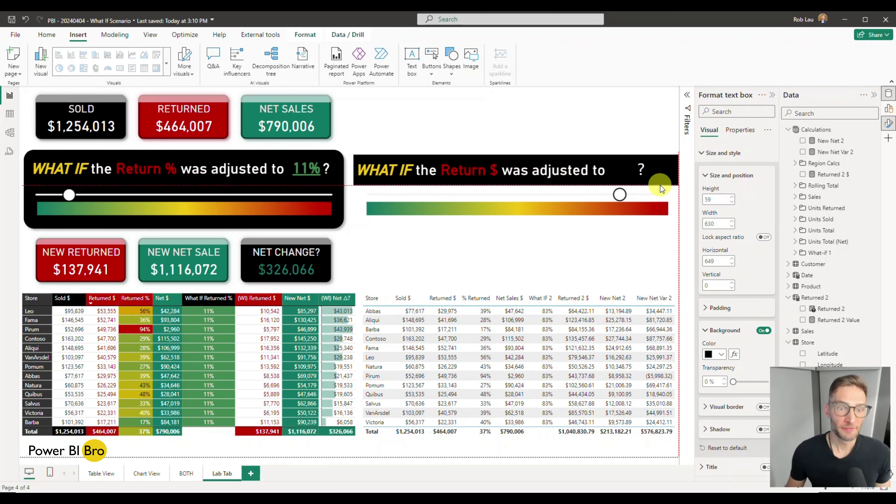
click(465, 258)
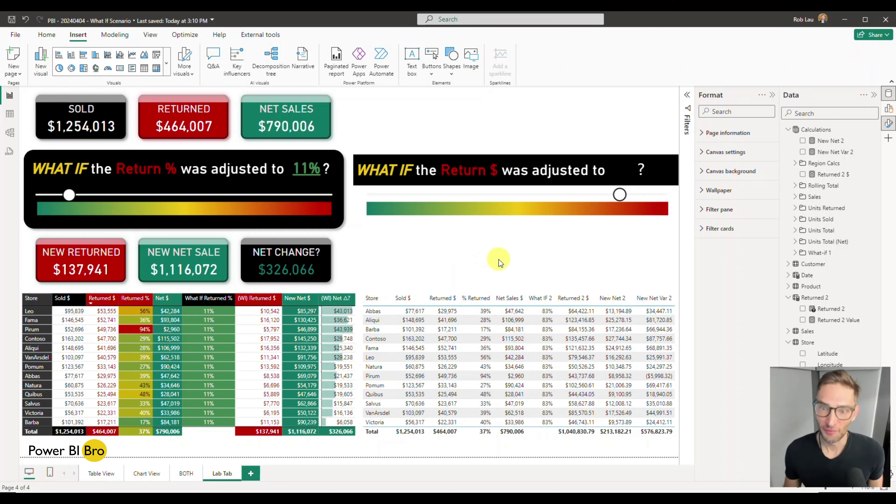
- Test the Returned 2 slider at 18% and 16%, and the finished what-if slider at 69%
drag(620, 194, 376, 175)
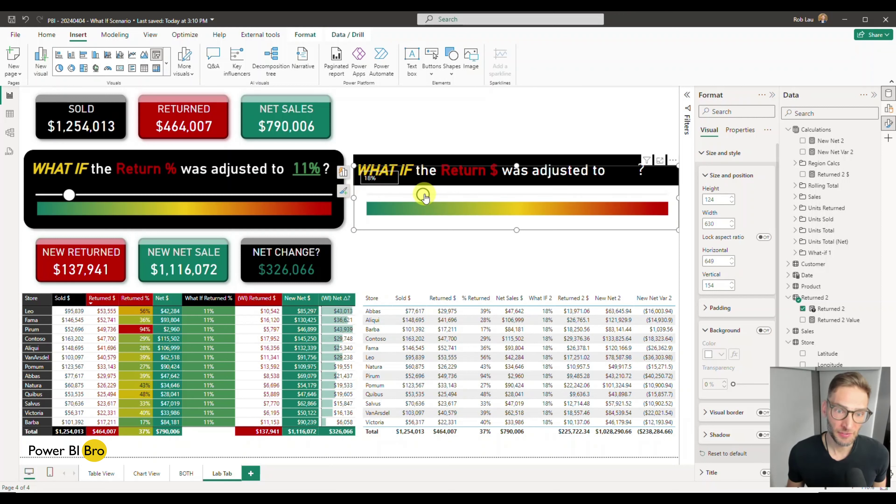
click(69, 195)
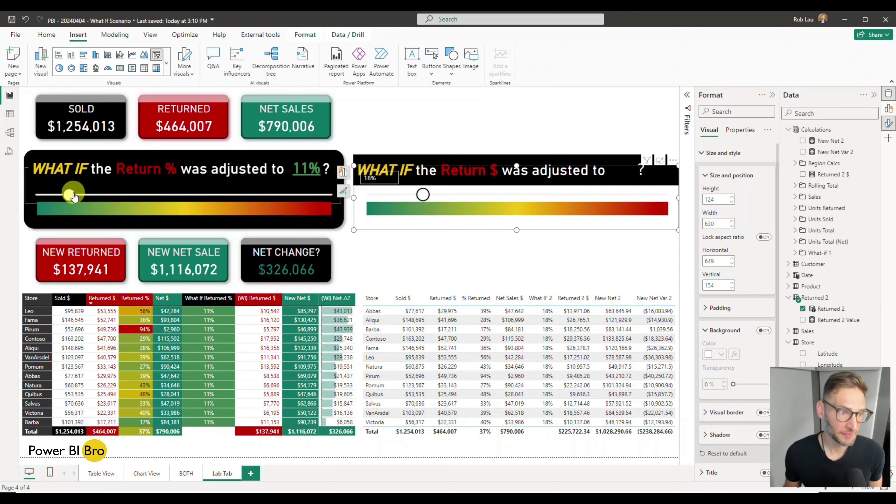
drag(69, 194, 245, 197)
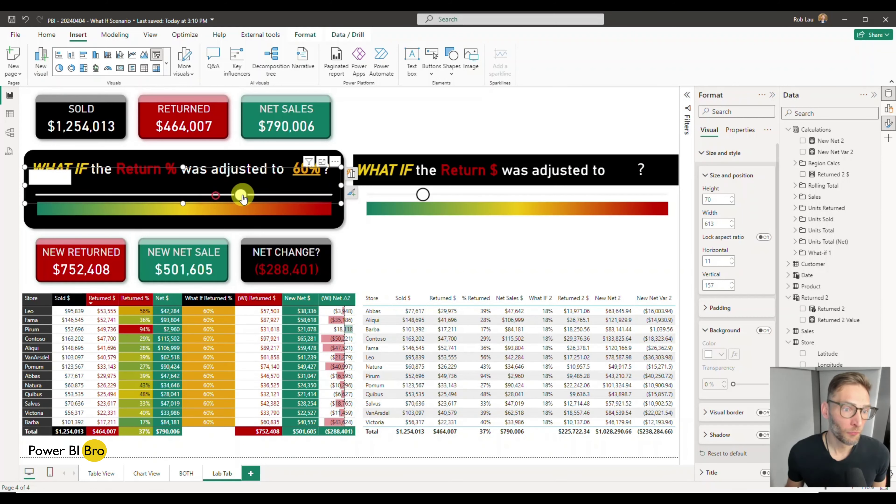
click(406, 219)
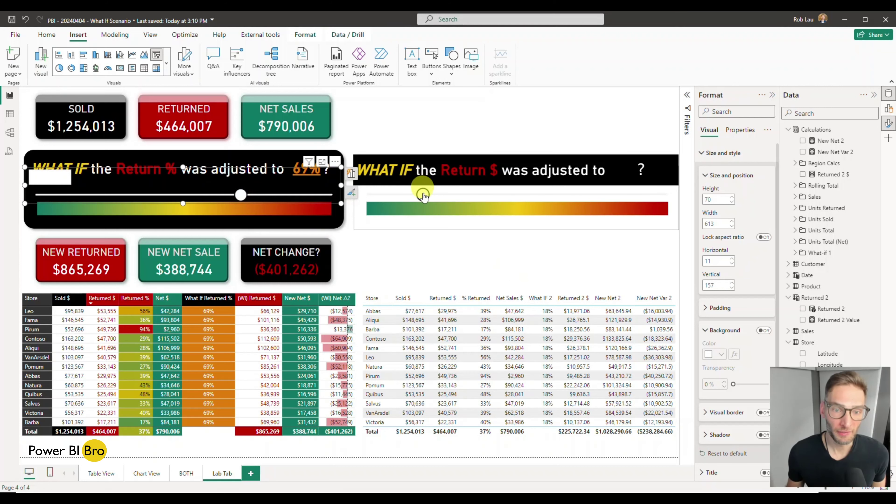
mouse_move(422, 195)
mouse_down()
mouse_move(455, 195)
mouse_move(419, 202)
mouse_up()
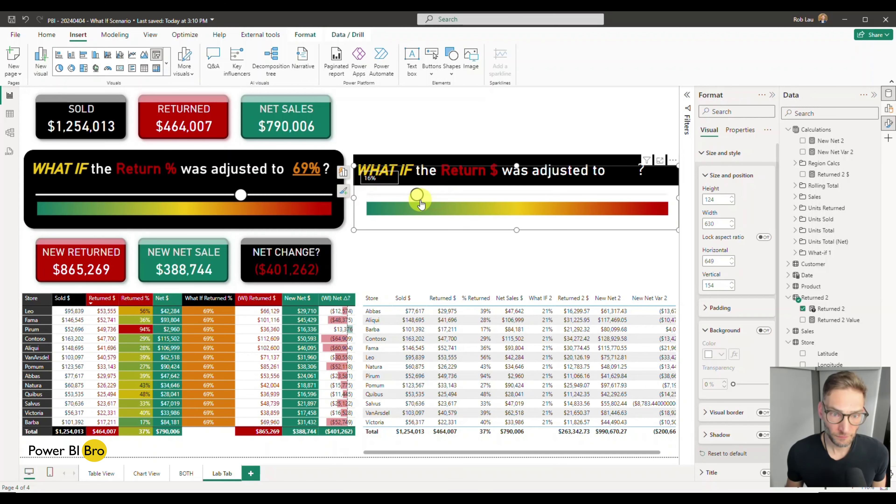
click(413, 154)
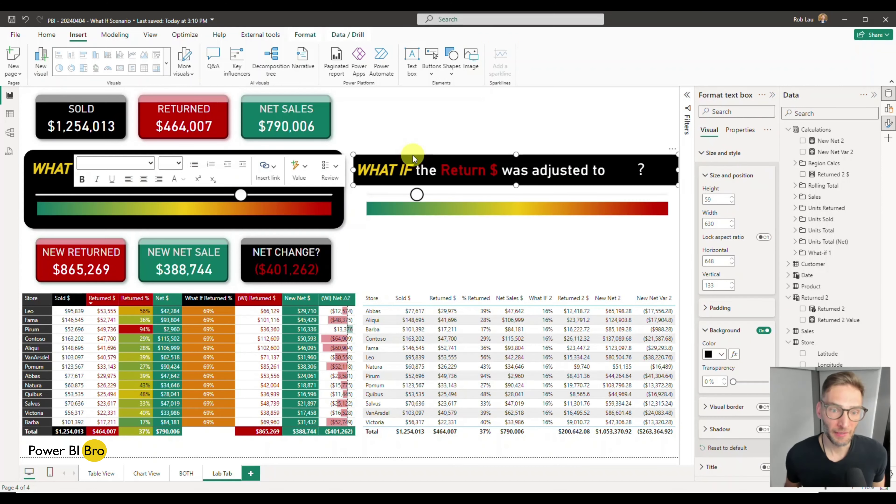
- Nudge the headline text box down to vertical 137 and set the Returned 2 slider to 21%
key(Down)
key(Down)
key(Down)
key(Down)
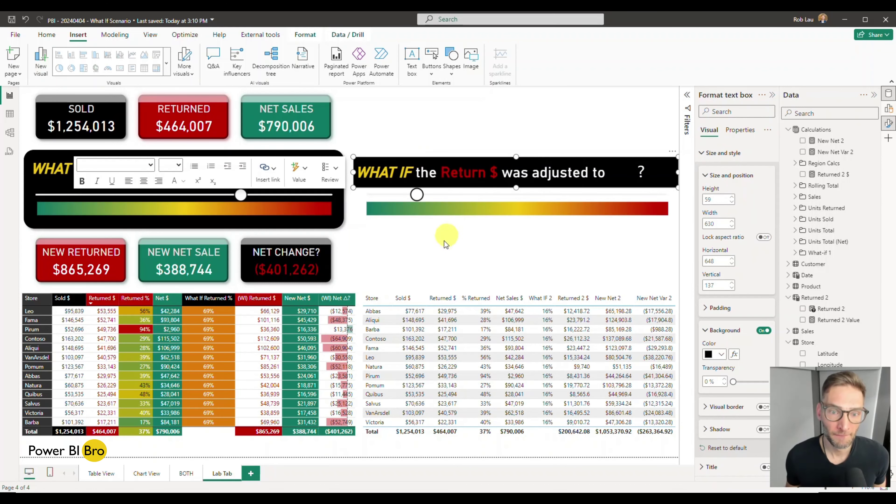
drag(419, 194, 436, 196)
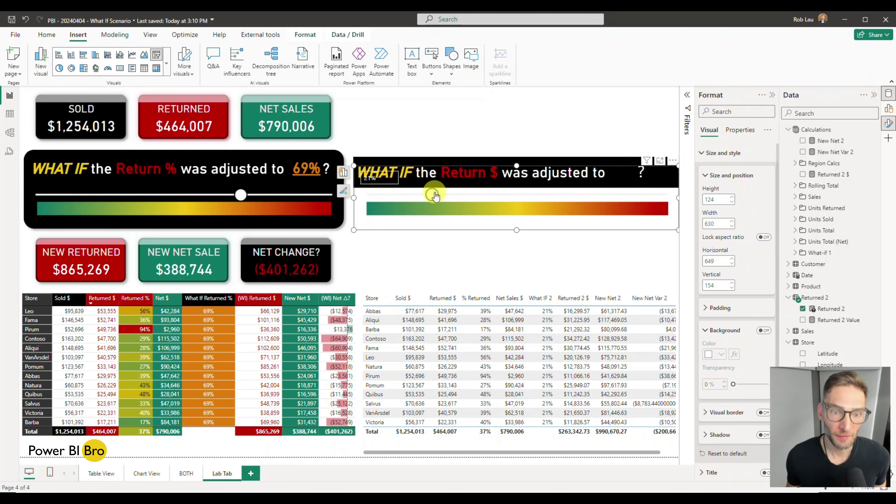
click(407, 259)
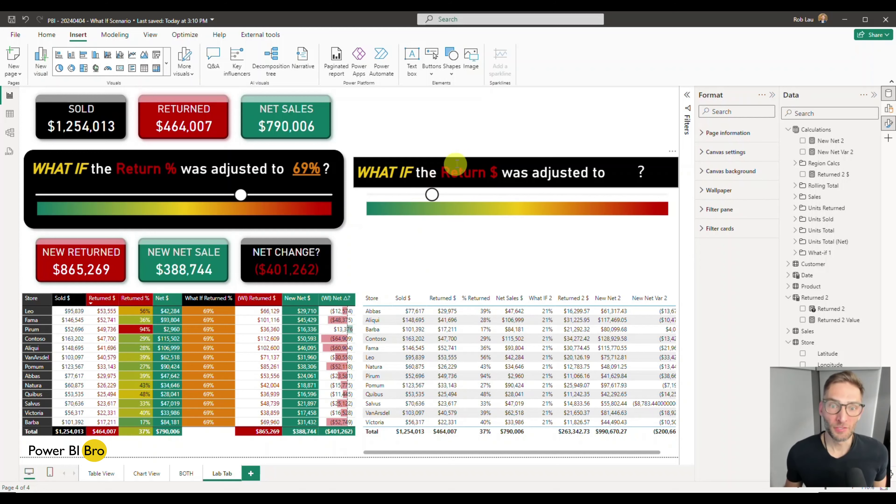
- Nudge the WHAT IF headline text box slightly upward above the Returned 2 slider
click(462, 158)
click(605, 241)
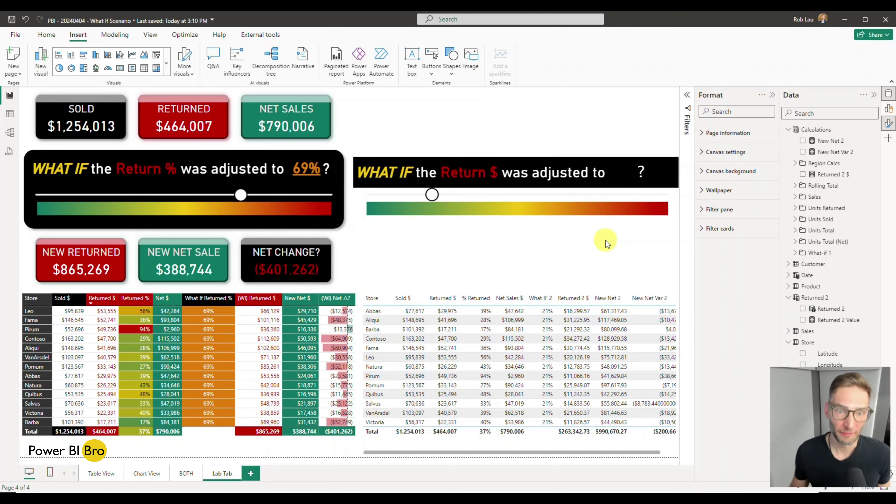
click(514, 158)
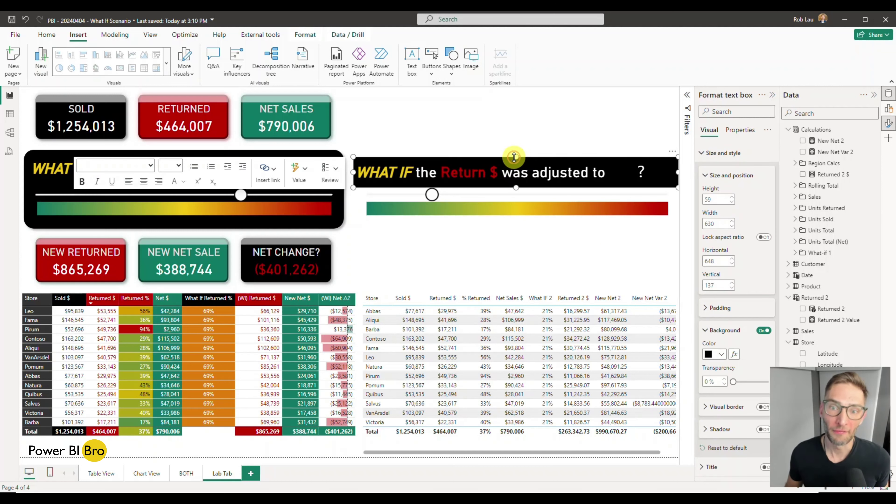
click(533, 250)
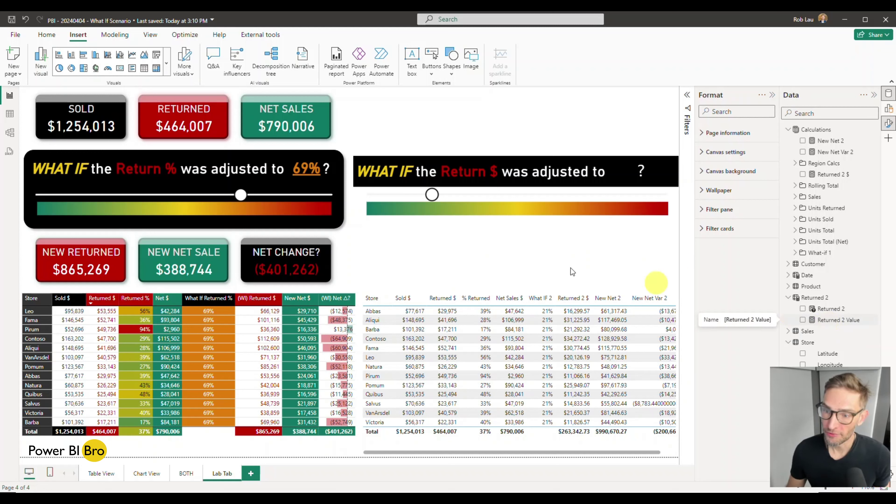
- Add a card showing the Returned 2 Value measure, with a black background and the category label turned off
click(803, 321)
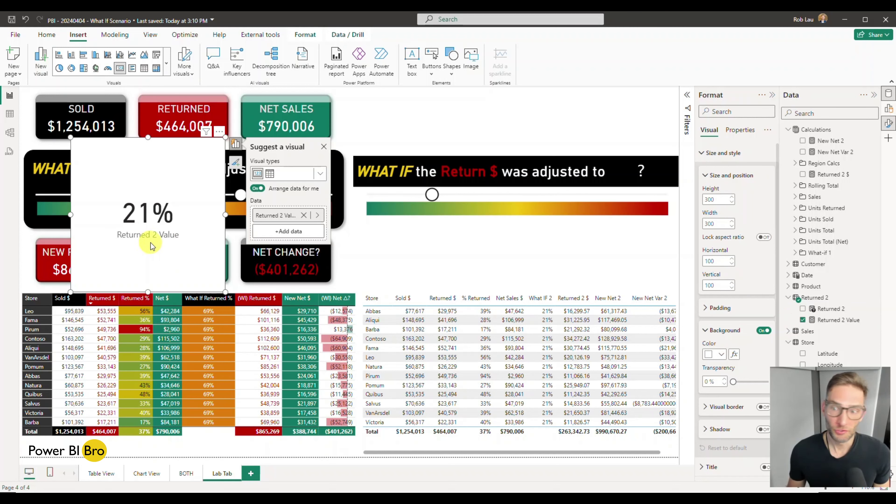
scroll(758, 317, down, 1)
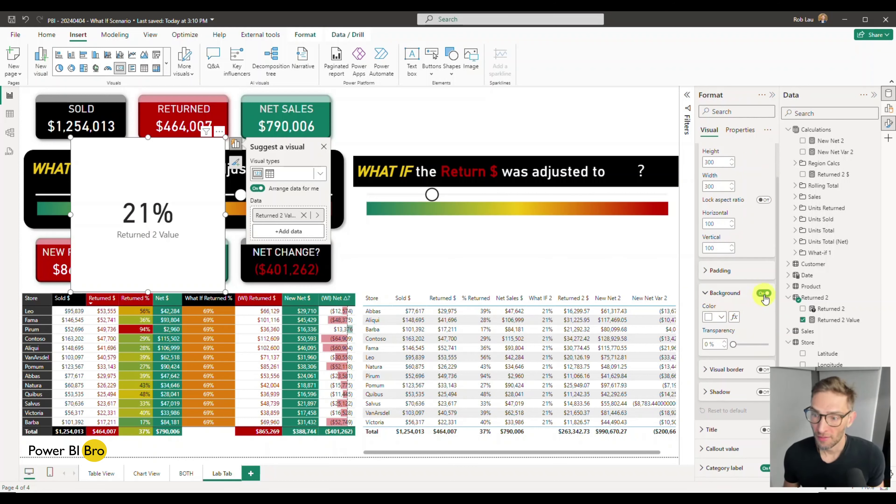
click(716, 317)
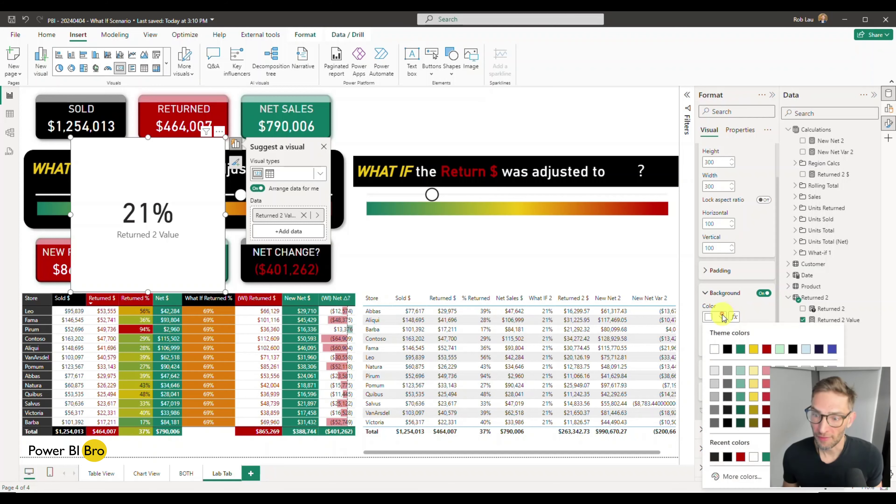
click(718, 333)
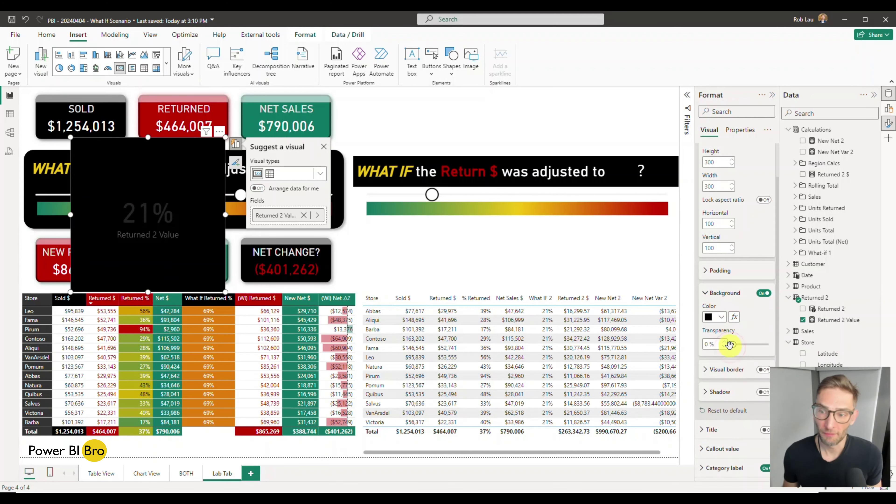
scroll(739, 300, up, 2)
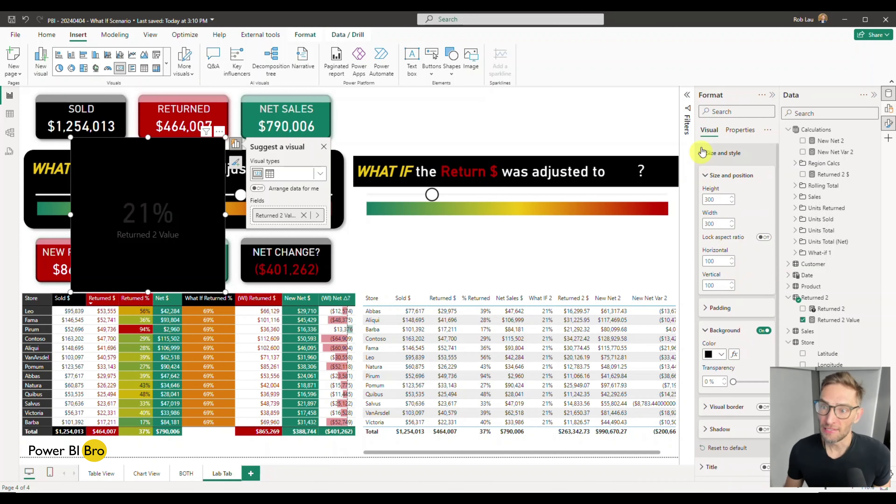
click(702, 151)
click(767, 210)
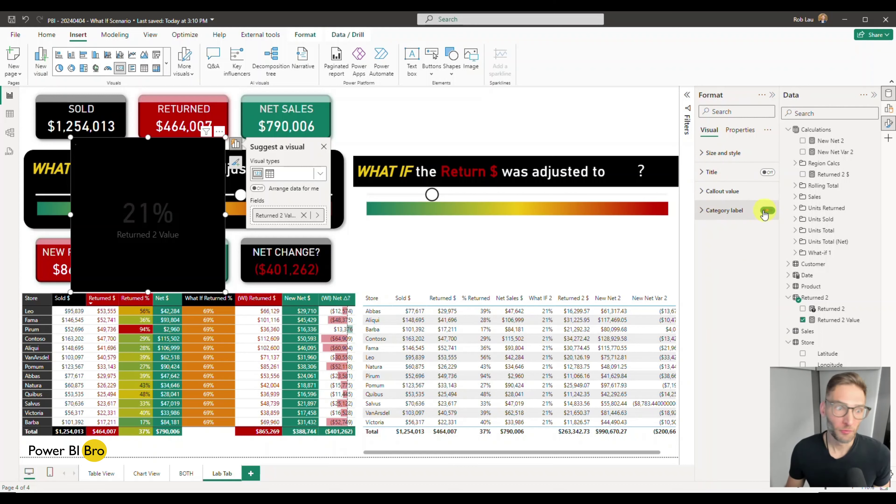
- Place the card below the Returned 2 gradient bar, at about horizontal 840 and vertical 277, and reduce its height to about 143
drag(127, 249, 509, 257)
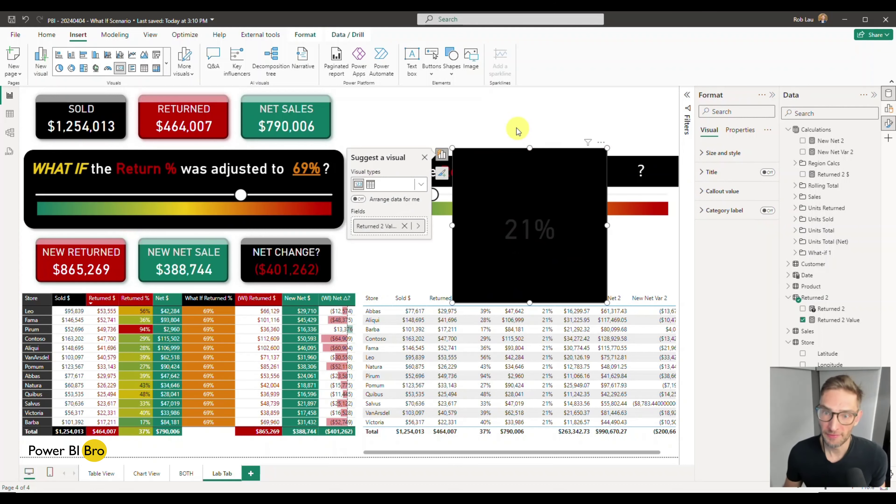
drag(530, 149, 532, 229)
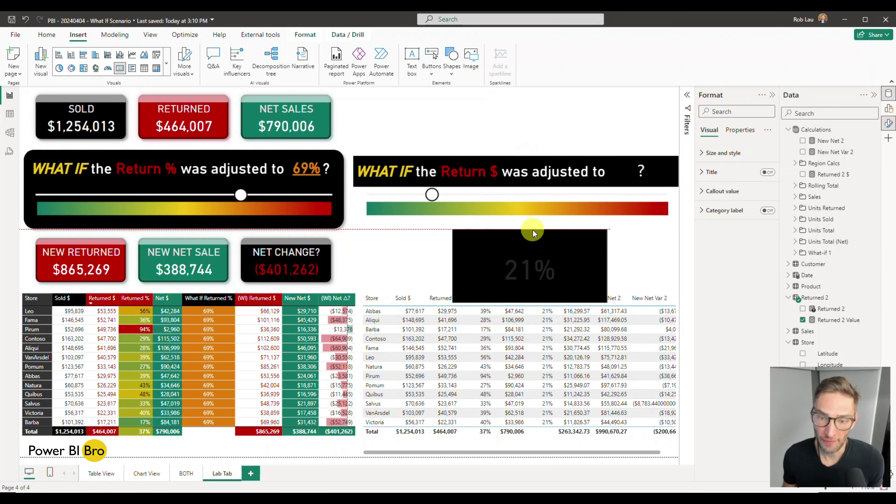
- Set the card's padding to 0 px on all four sides
click(705, 152)
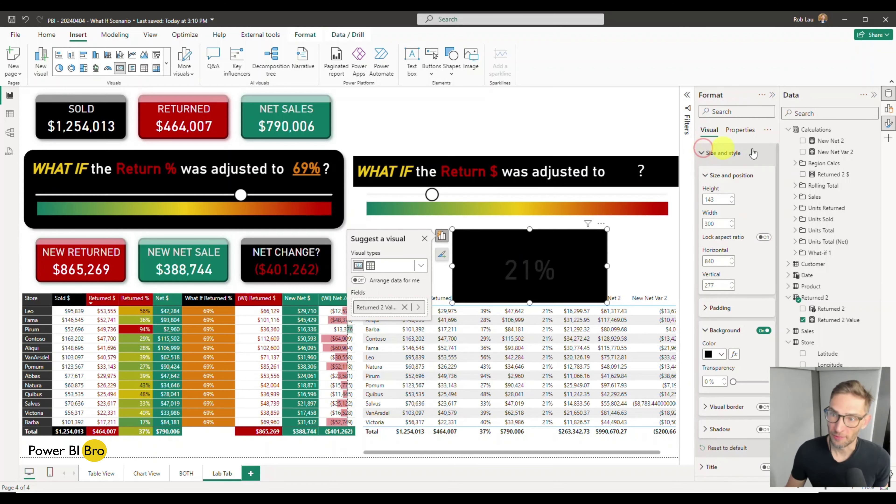
click(720, 312)
scroll(720, 310, down, 3)
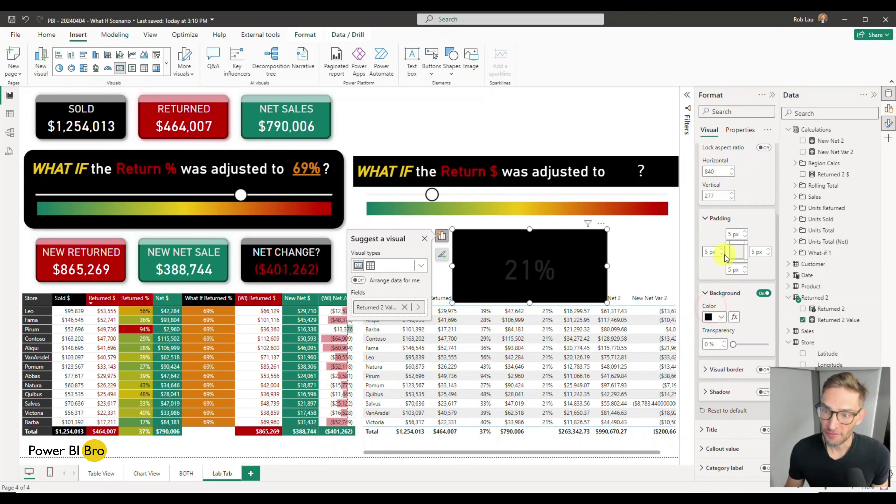
click(744, 272)
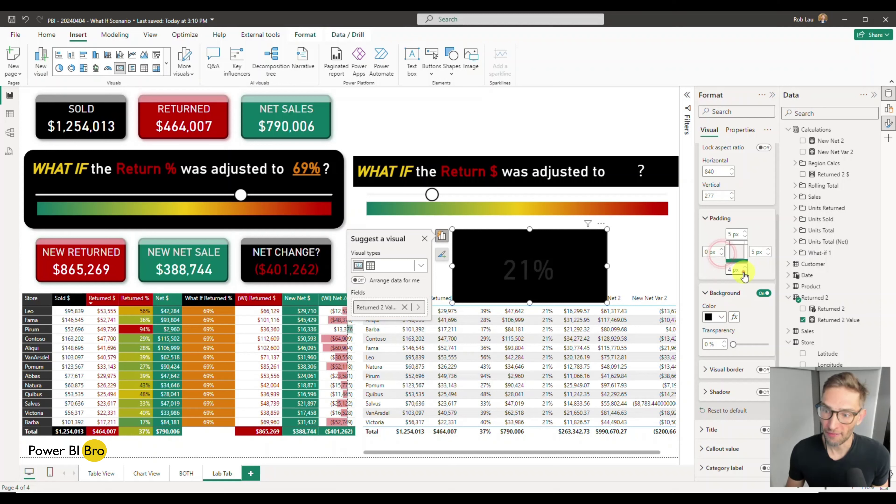
click(768, 254)
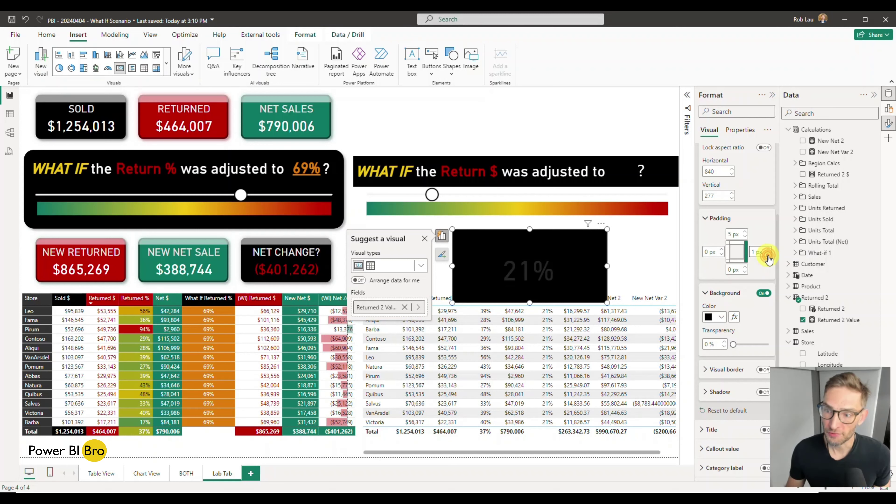
click(768, 255)
click(745, 237)
click(745, 236)
click(745, 236)
click(745, 236)
click(745, 236)
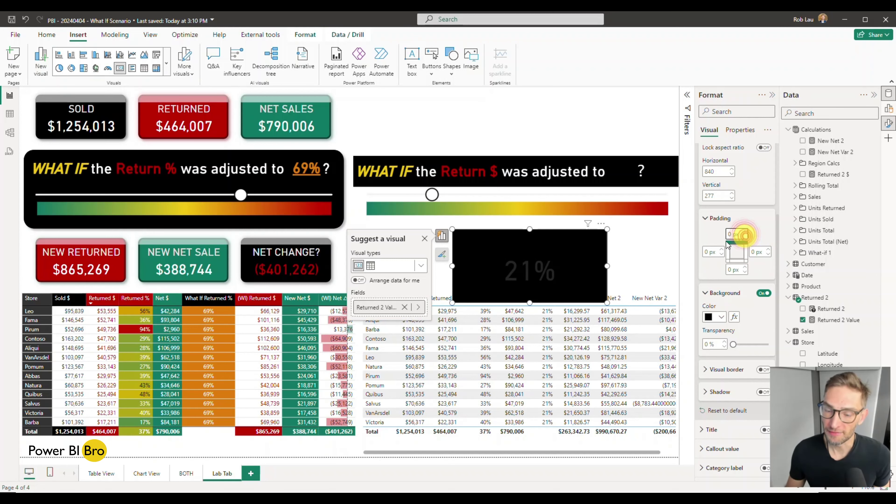
- Shorten the black Returned 2 Value card further by raising its lower edge
drag(529, 302, 536, 281)
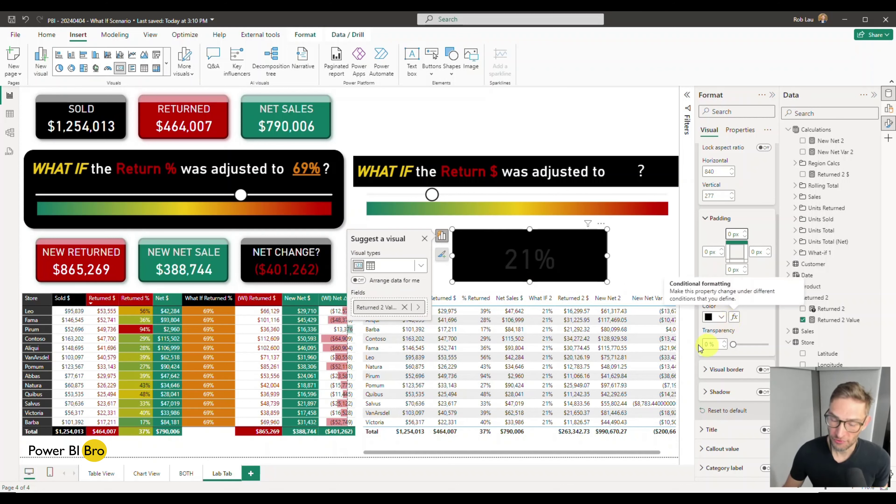
click(631, 254)
click(573, 259)
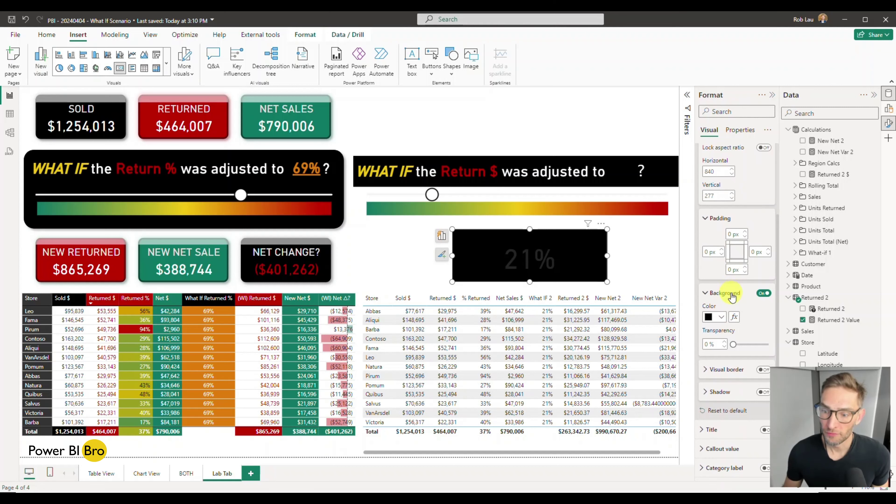
- Start conditional formatting for the card's callout value colour as a gradient based on Returned 2 Value, with a middle colour added
click(720, 449)
scroll(730, 406, down, 5)
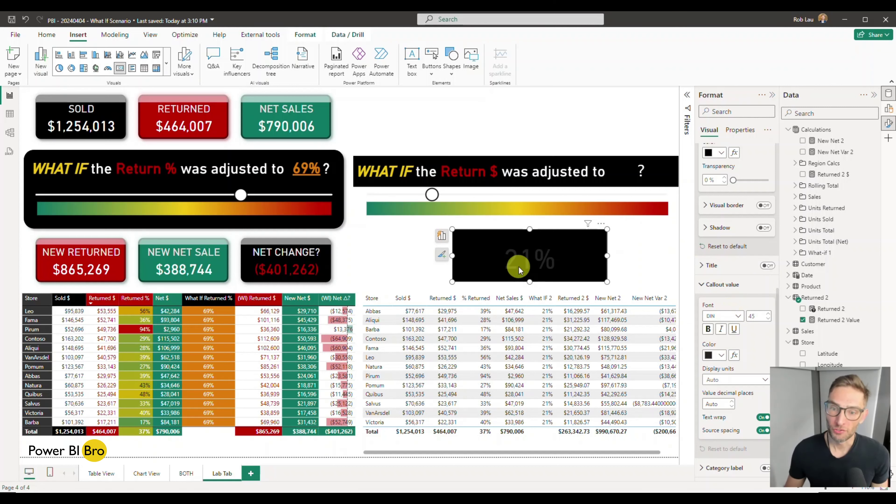
click(734, 355)
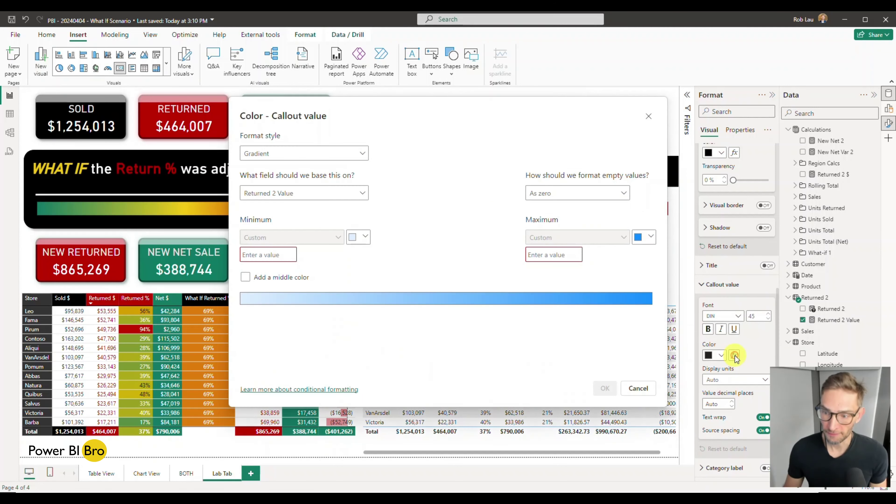
click(352, 159)
click(327, 171)
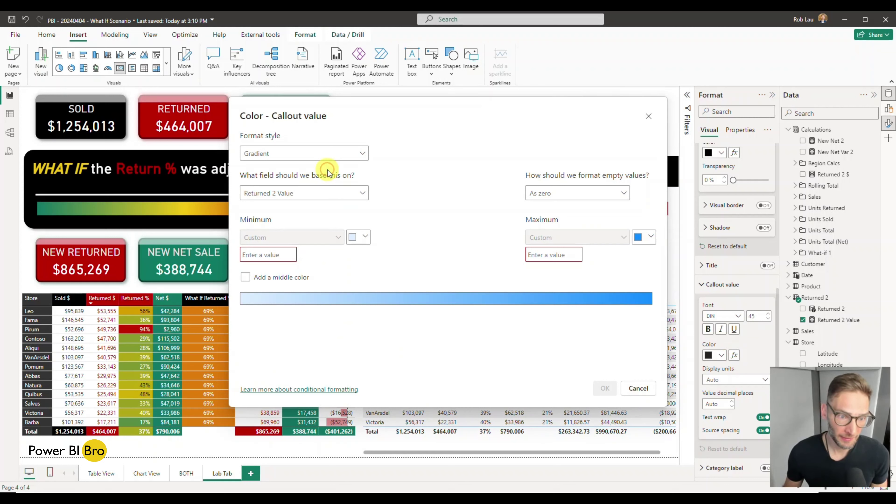
click(287, 277)
click(365, 195)
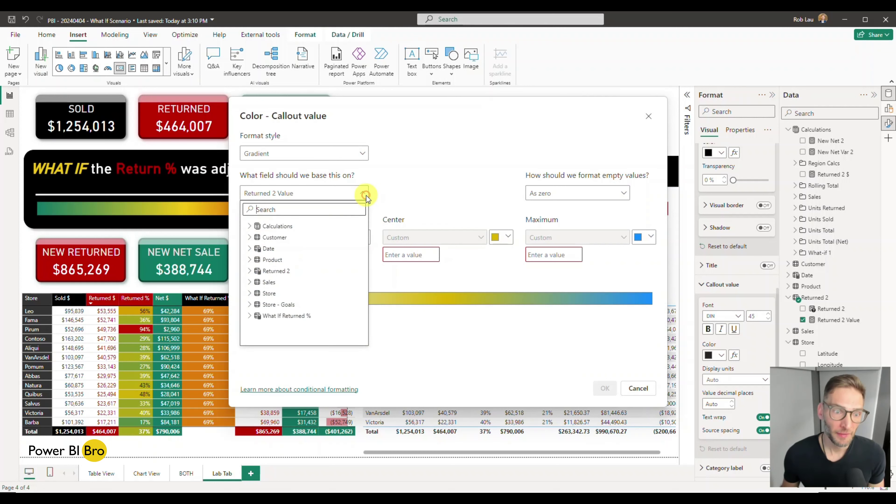
click(249, 227)
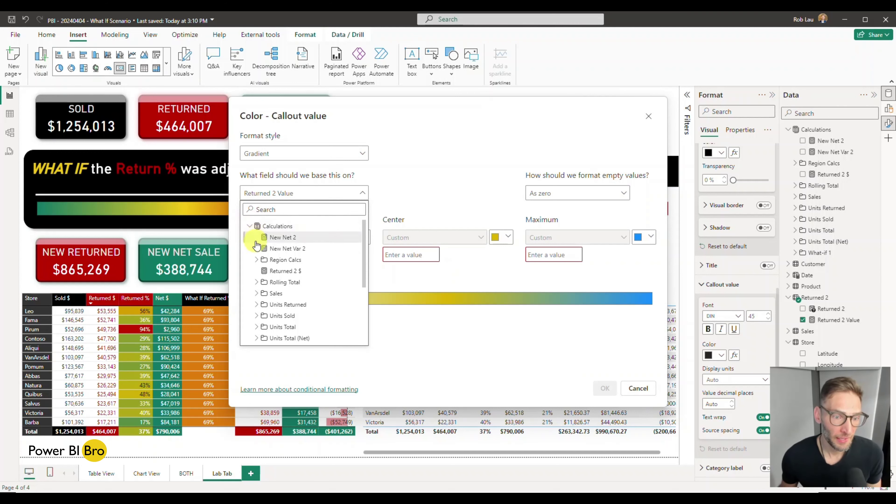
scroll(252, 247, down, 3)
click(250, 321)
scroll(250, 319, down, 1)
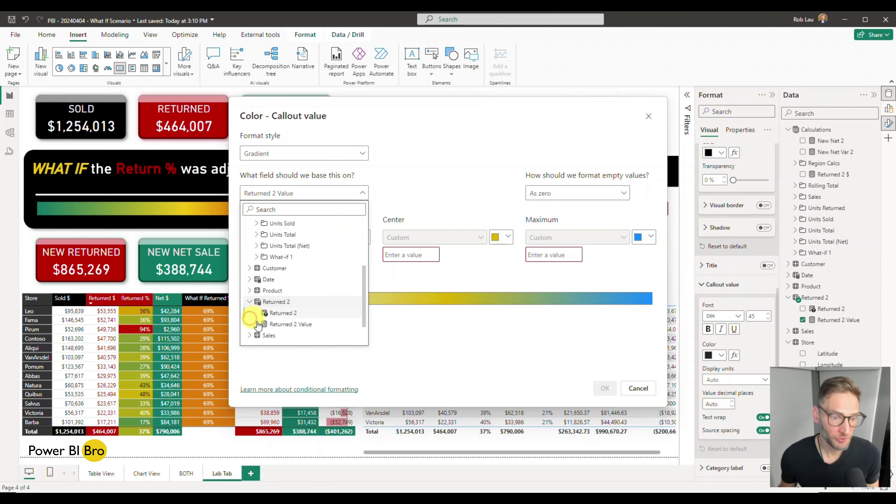
click(290, 324)
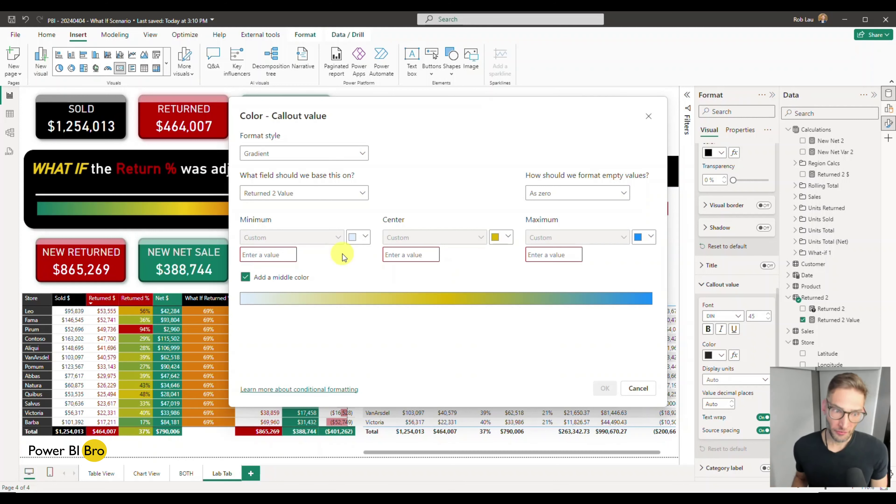
- Set the gradient's minimum to 0, center to .5 and maximum to 1
text(0)
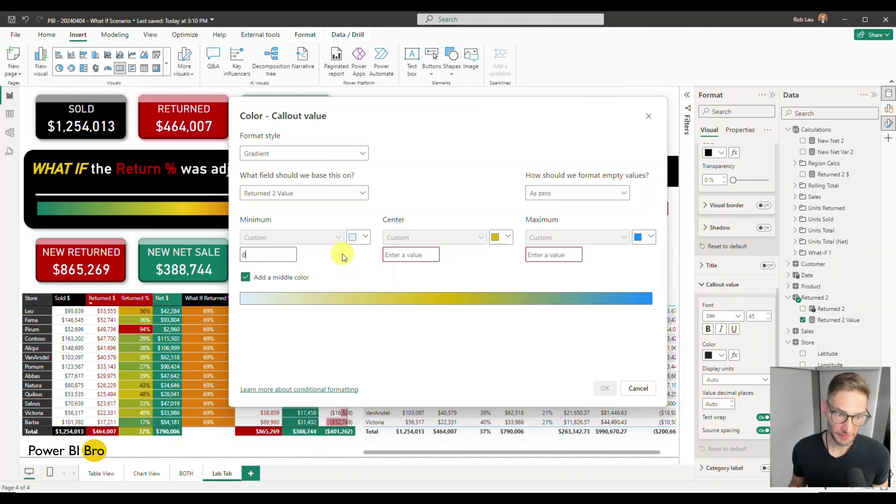
click(439, 254)
text(.5)
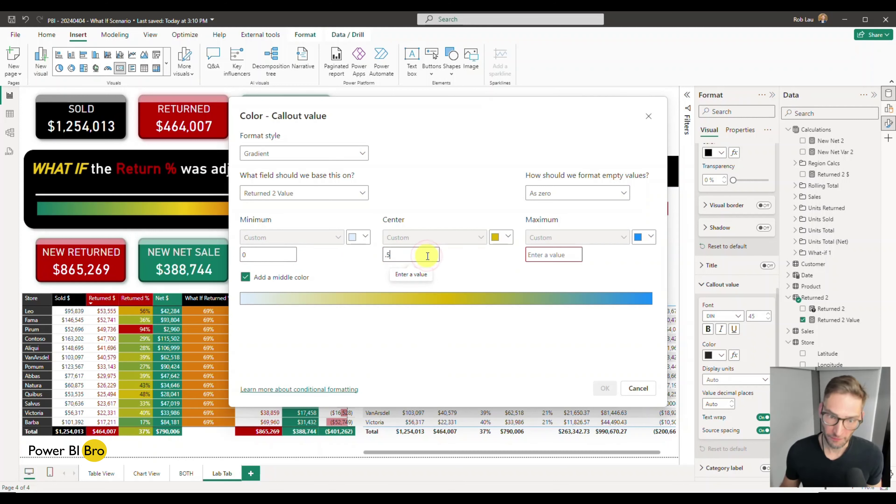
click(575, 255)
text(1)
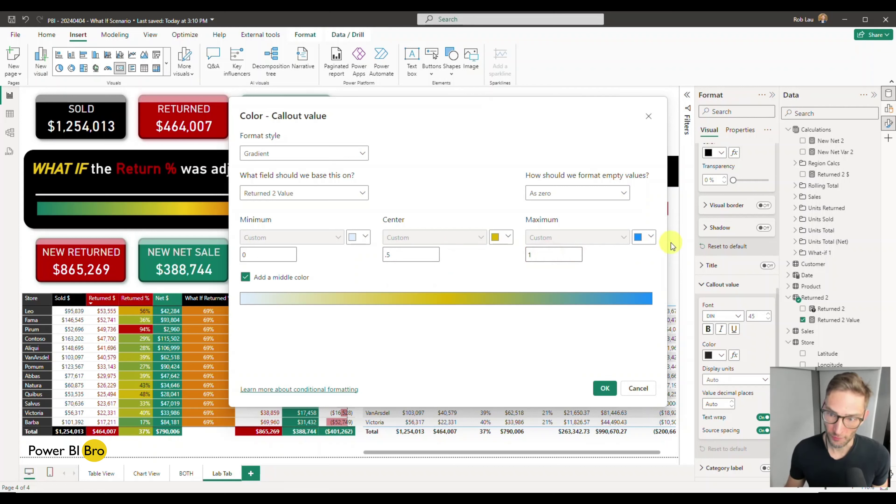
- Colour the gradient's maximum red, minimum green and center yellow, and apply the formatting to the callout value
click(650, 237)
click(576, 247)
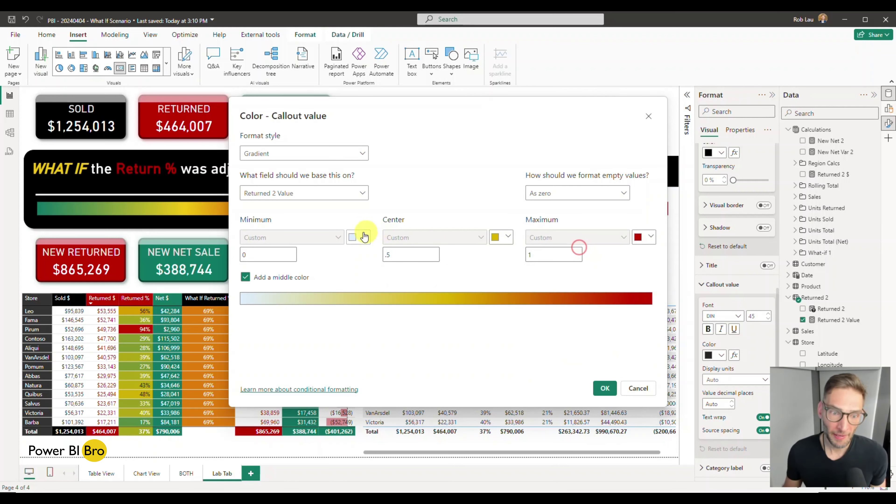
click(365, 237)
click(384, 246)
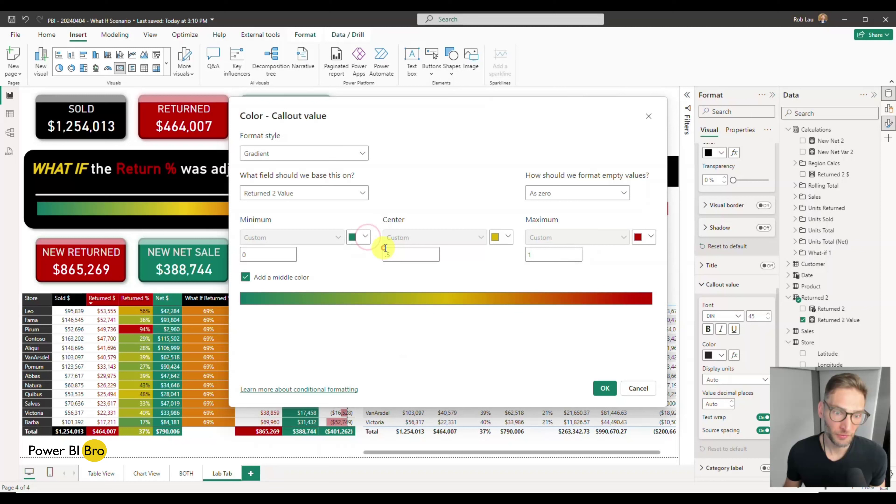
click(501, 237)
click(539, 247)
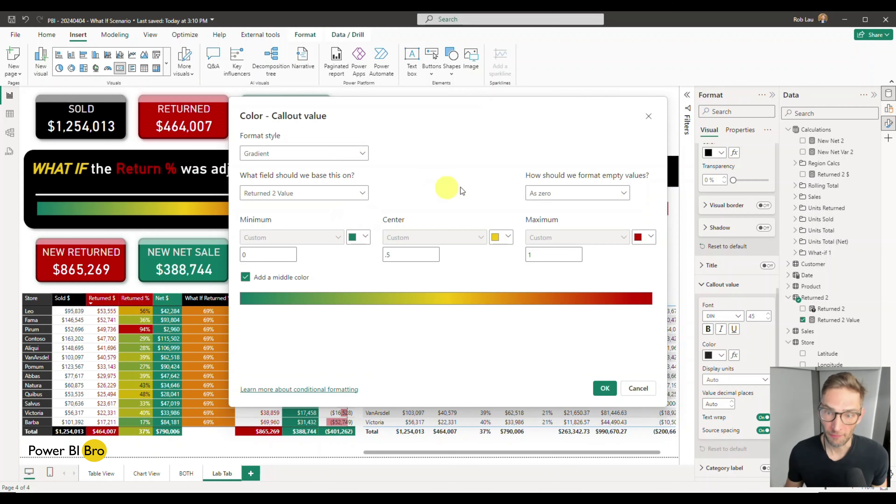
click(604, 388)
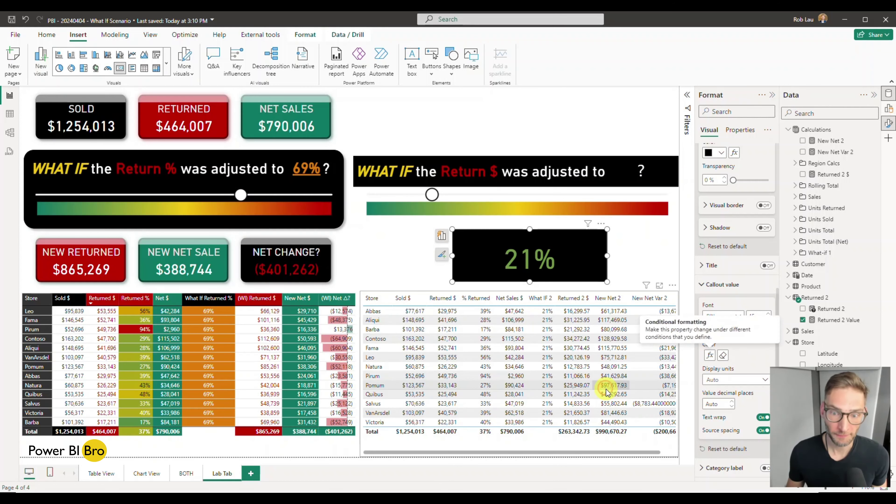
- Test the Return $ slicer at high and low percentages to check the card's callout colour
drag(432, 195, 639, 199)
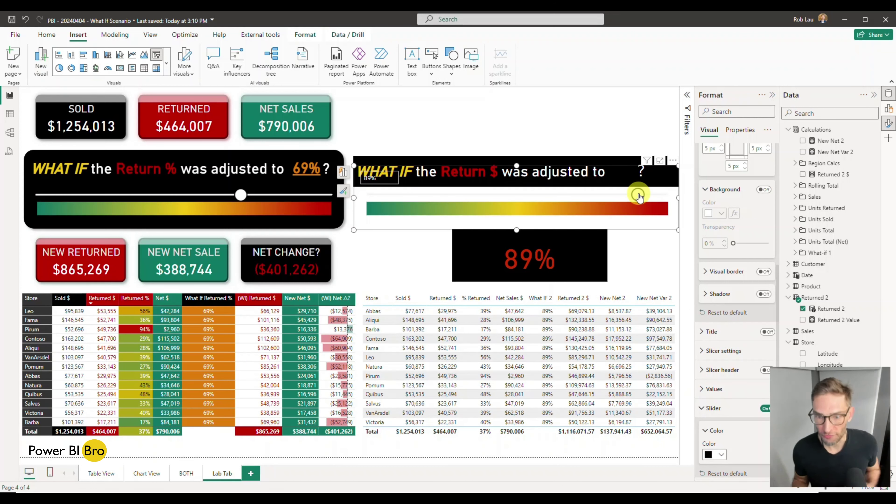
drag(639, 197, 659, 195)
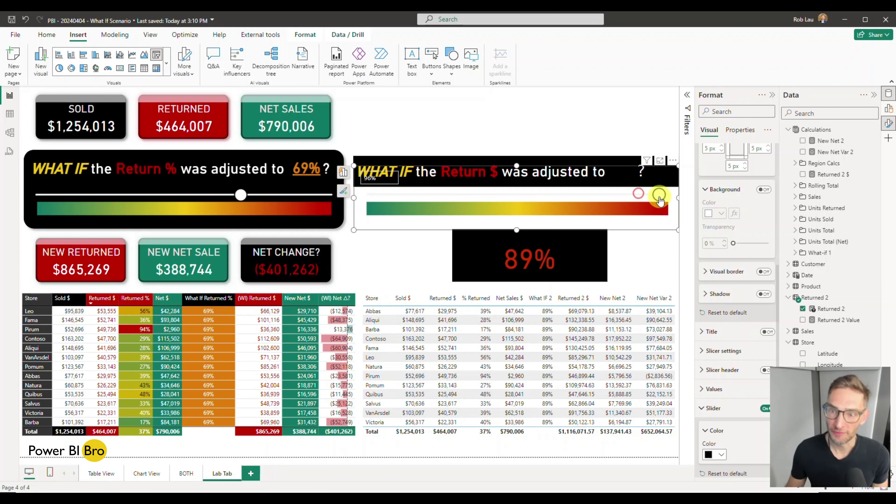
click(400, 197)
click(397, 247)
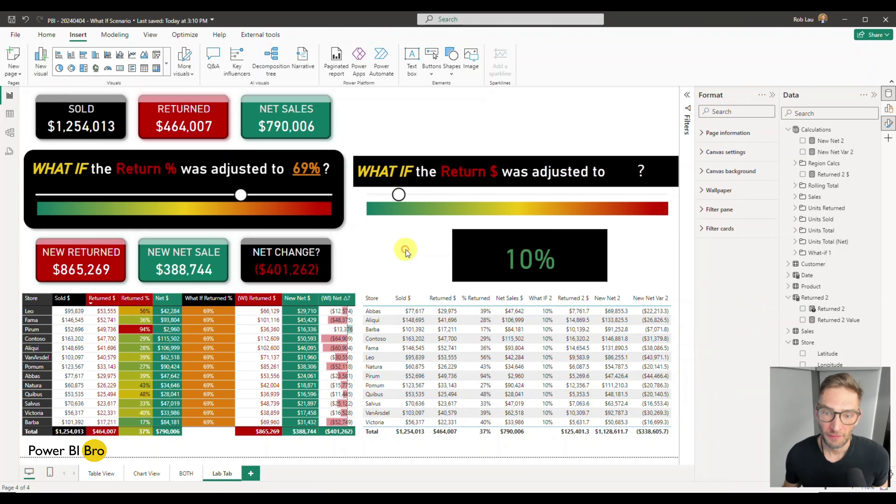
- Set the Returned 2 Value card's callout font size to 24 and make the value bold and underlined
click(500, 247)
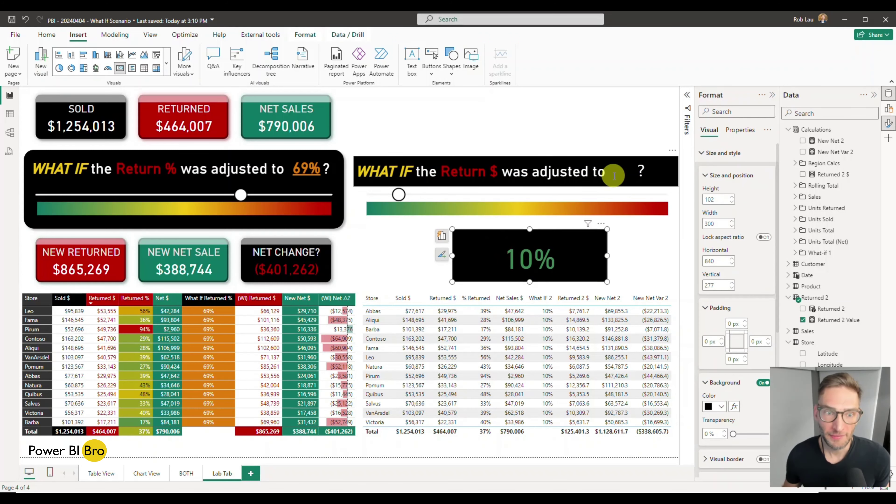
scroll(739, 318, down, 8)
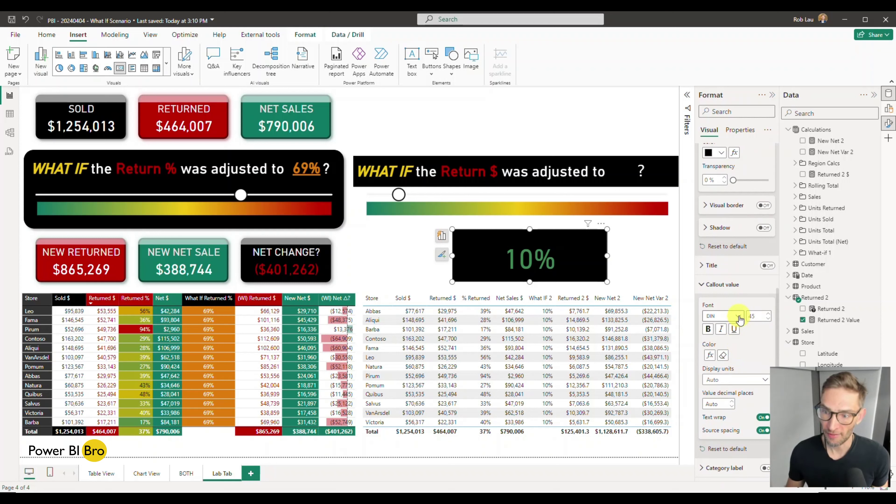
click(739, 319)
click(741, 317)
double_click(760, 315)
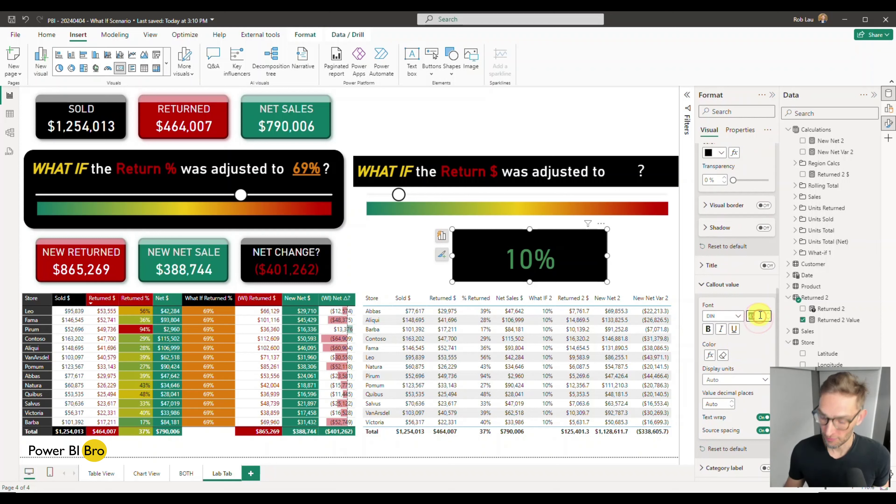
text(24)
key(Return)
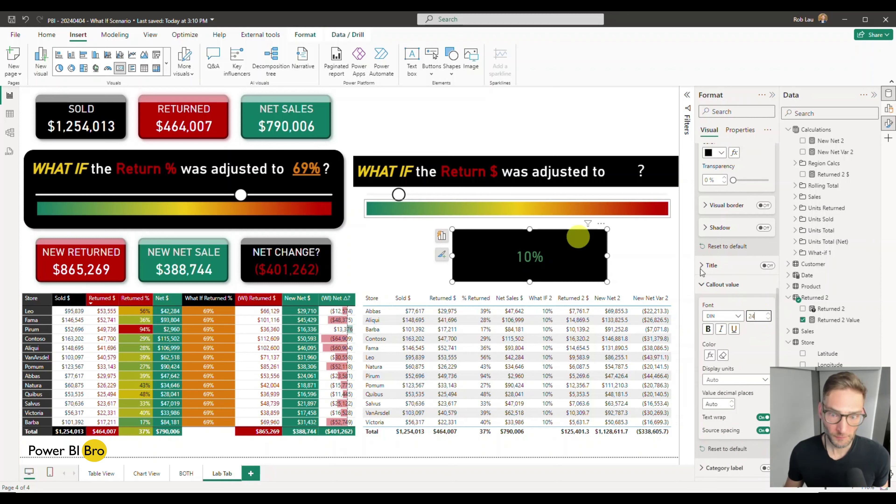
click(733, 330)
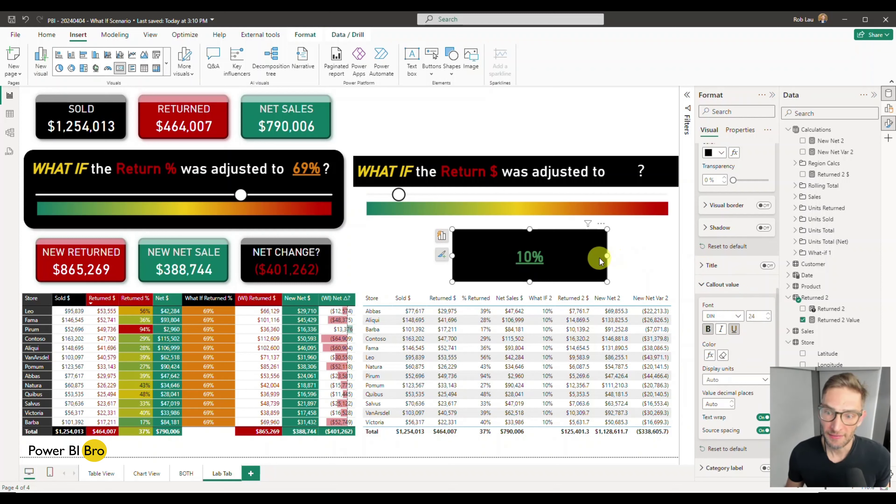
- Shrink the percentage card to about 105 by 70, place it beside the Return $ headline's question mark, and turn off its background
drag(605, 257, 635, 185)
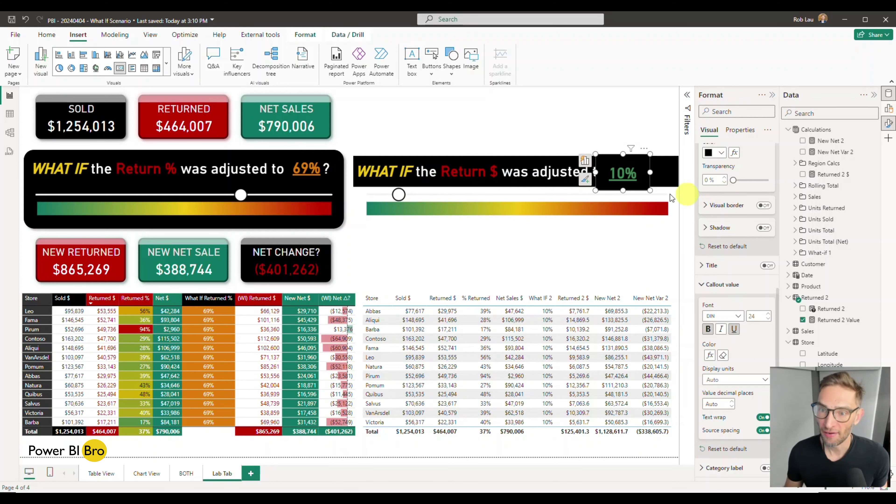
scroll(736, 195, up, 6)
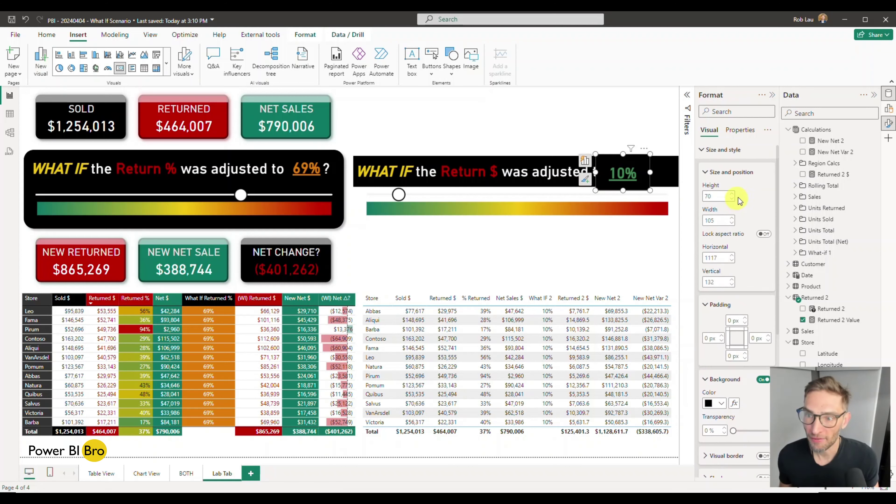
click(763, 382)
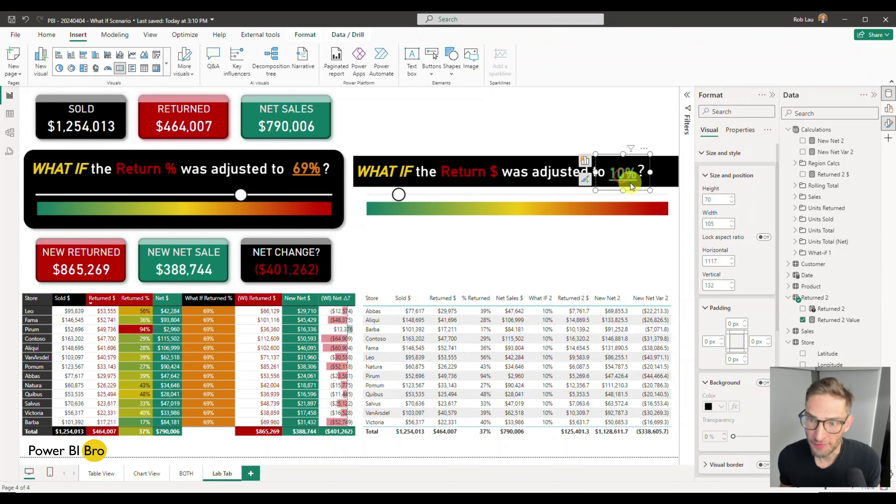
- Nudge the percentage card to horizontal 1118 and vertical 126 so it lines up with the Return $ headline text
key(Up)
key(Up)
key(Left)
key(Left)
key(Up)
key(Up)
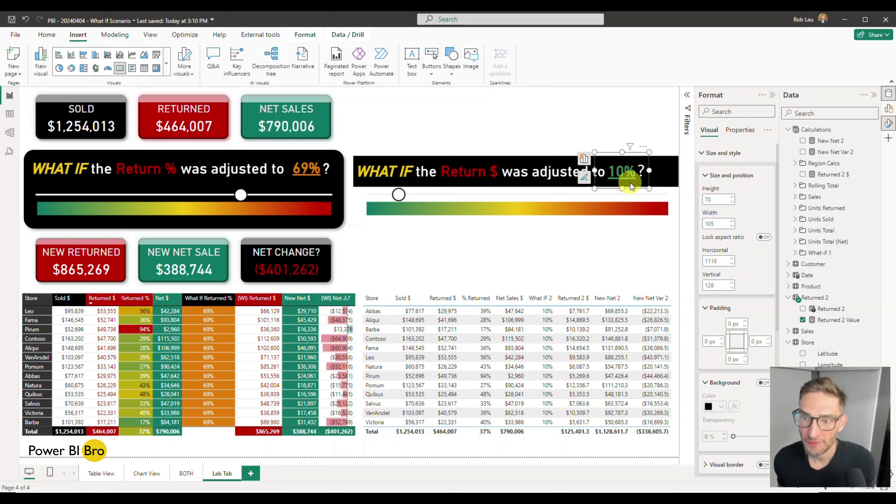
key(Up)
key(Right)
key(Up)
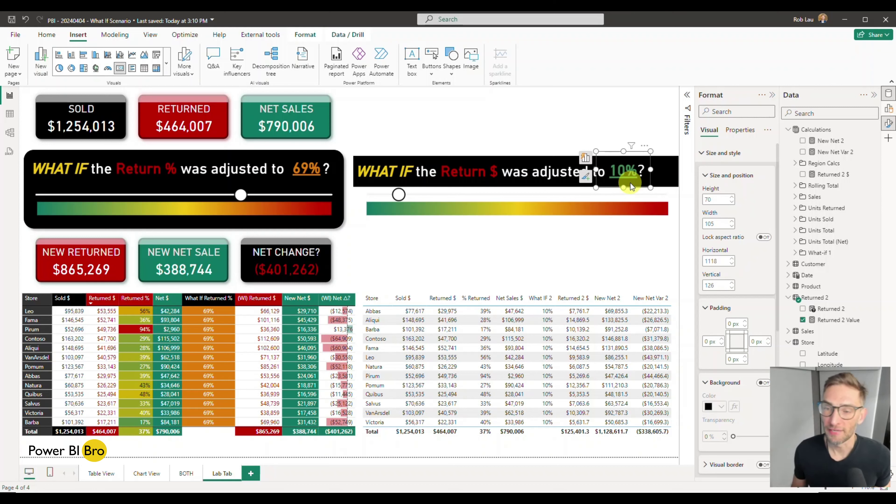
- Set the Return $ what-if slicer to 34%
click(482, 262)
drag(398, 194, 476, 196)
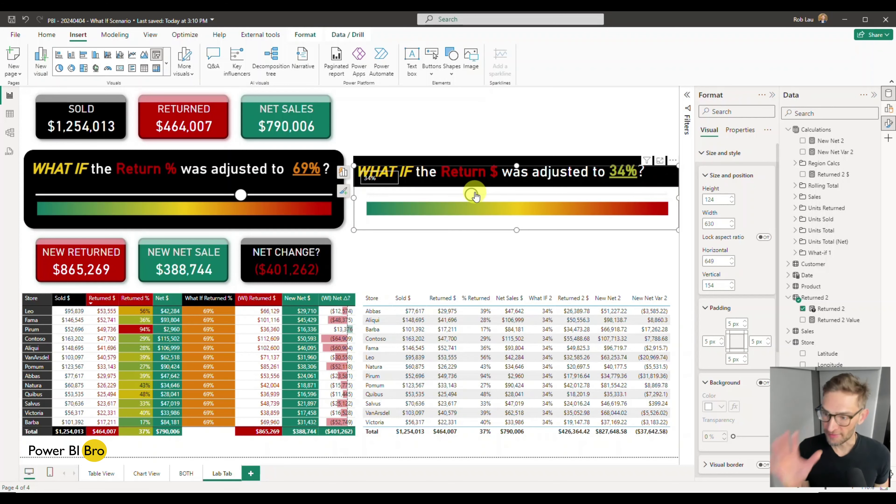
click(462, 260)
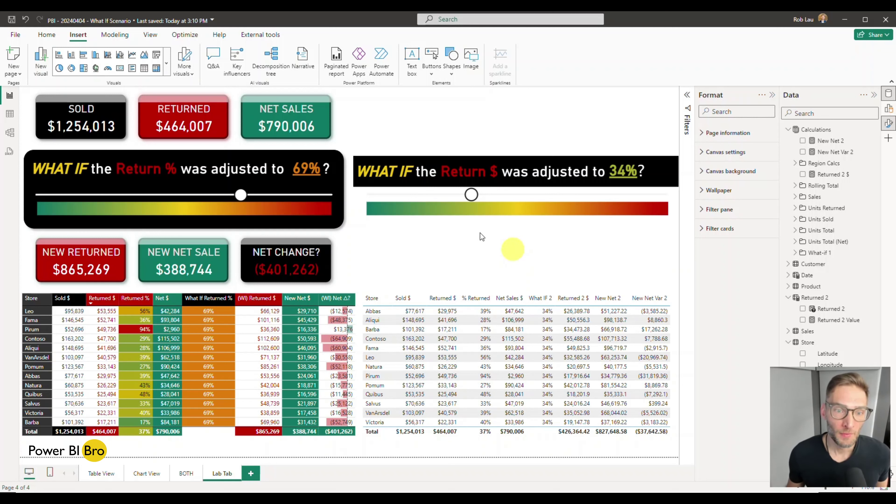
- Turn on the Return $ slicer's background and colour it black
click(358, 200)
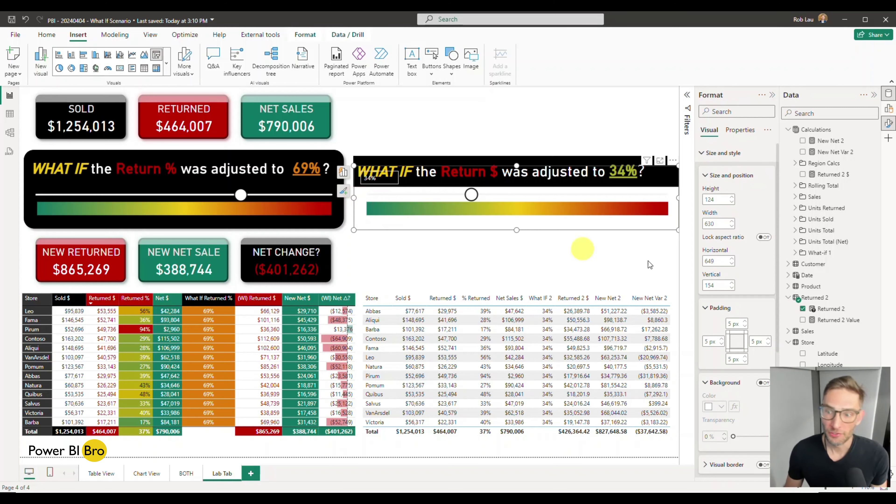
scroll(740, 240, down, 5)
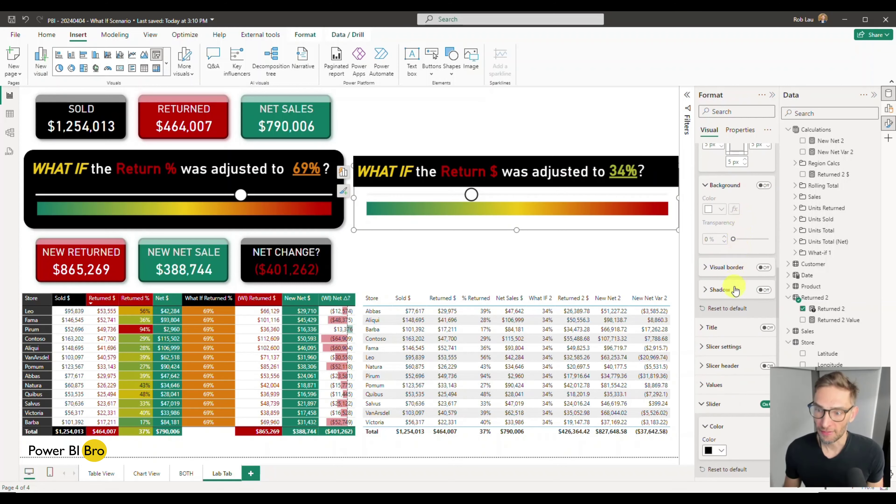
click(763, 185)
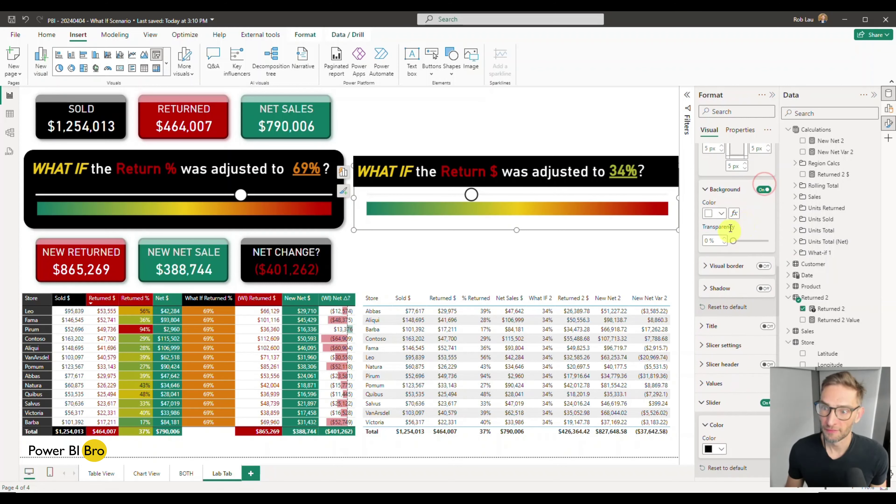
click(722, 213)
click(727, 248)
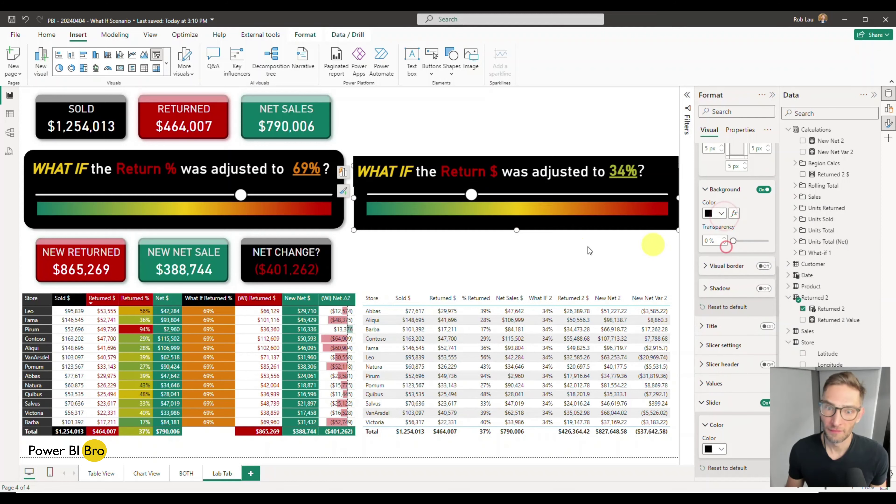
click(524, 252)
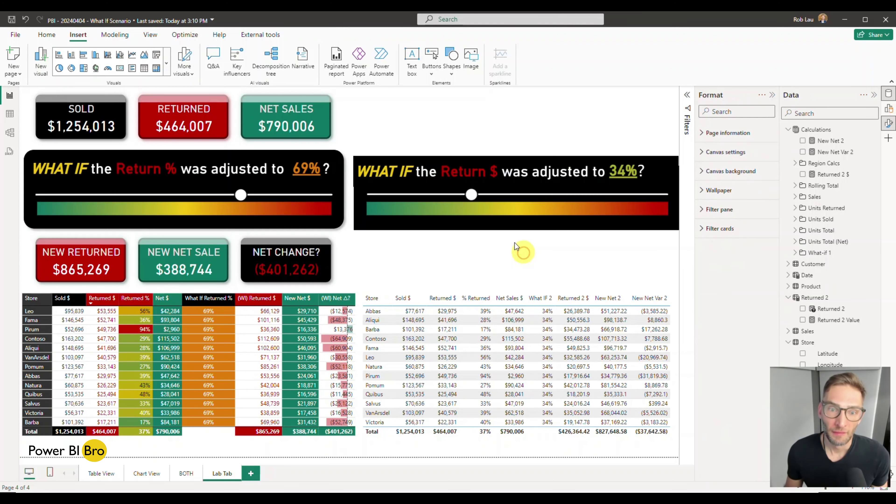
click(369, 222)
click(386, 250)
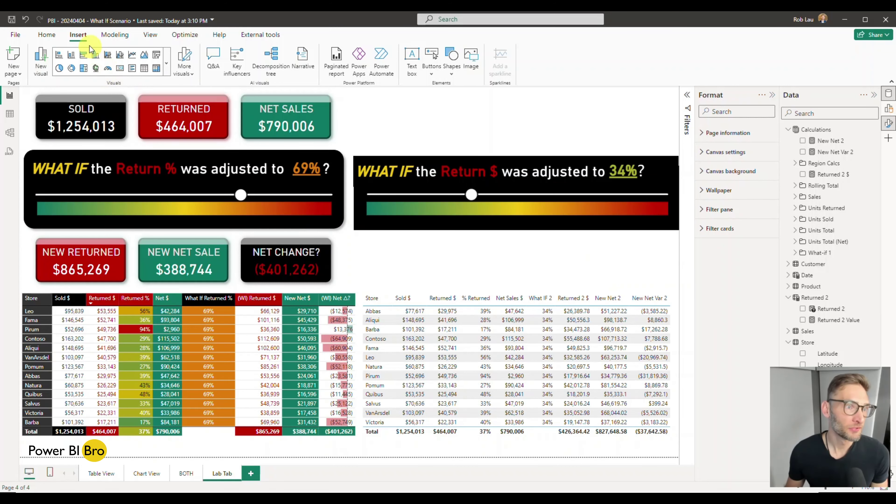
- Insert a rectangle shape and stretch it over the Return $ what-if area, about 639 wide and 165 high
click(452, 72)
click(460, 106)
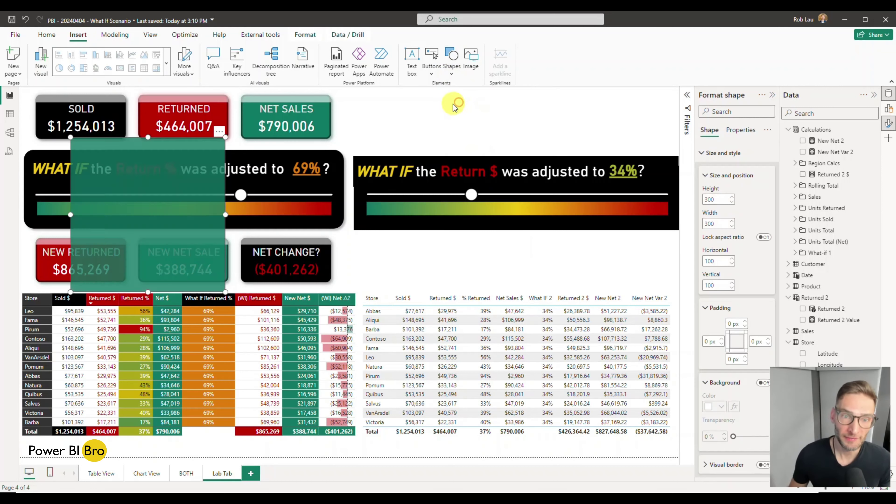
drag(147, 202, 426, 214)
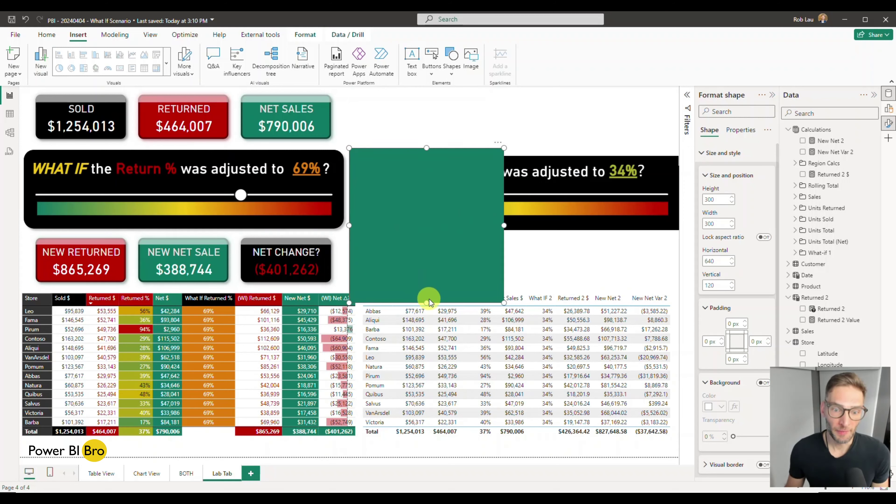
drag(427, 300, 433, 233)
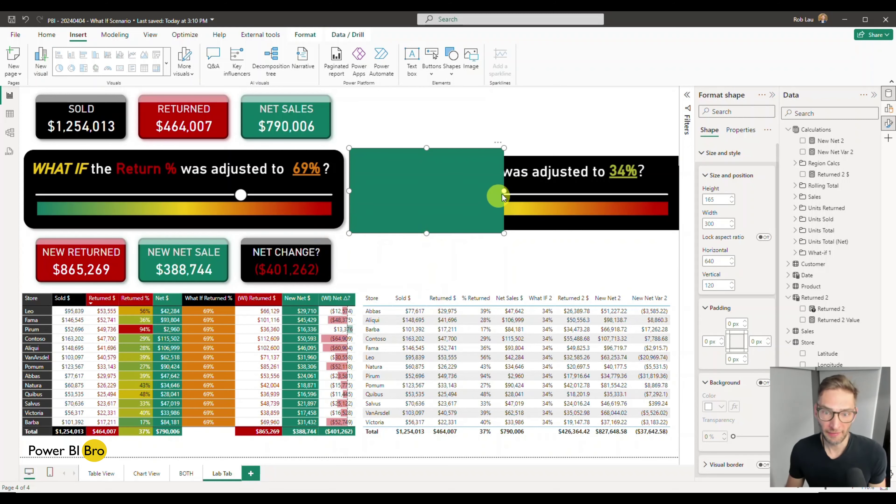
drag(502, 191, 701, 194)
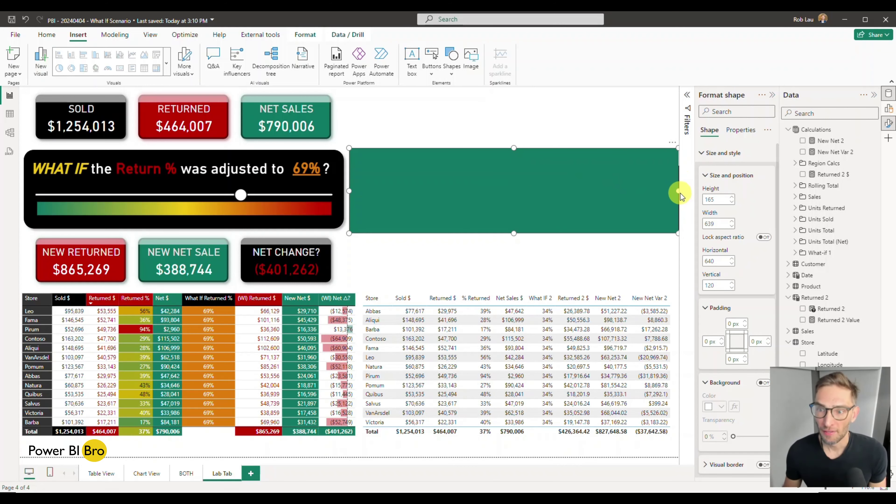
- Change the page's canvas type to Custom and set its width to 1350 px
click(597, 255)
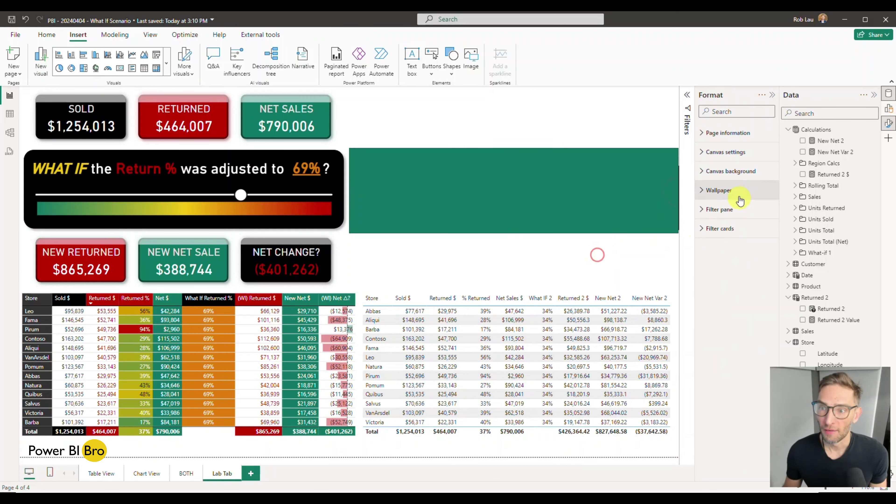
click(728, 153)
click(731, 183)
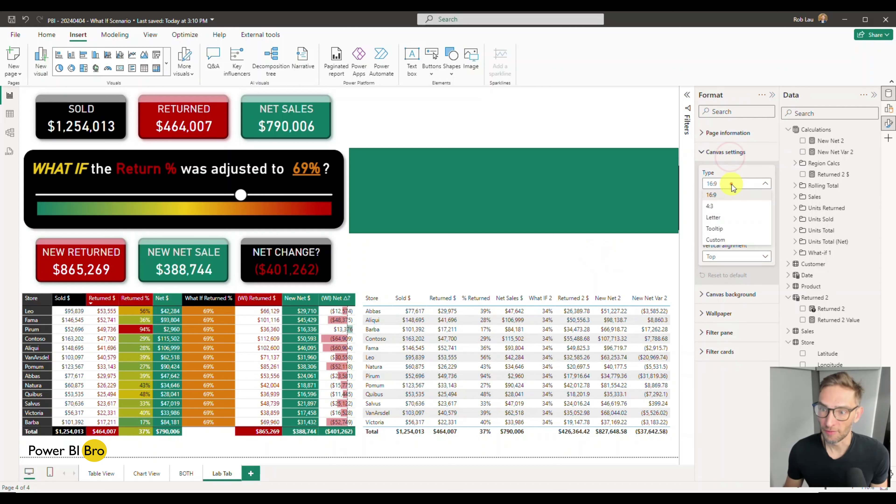
click(724, 240)
text(1350)
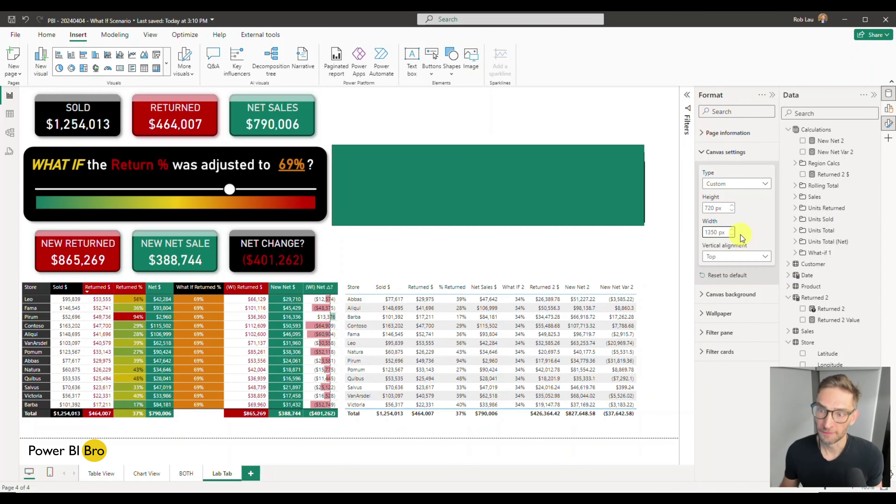
- Widen the green rectangle slightly to the right so it covers the black slicer's edge
click(627, 205)
drag(645, 186, 650, 187)
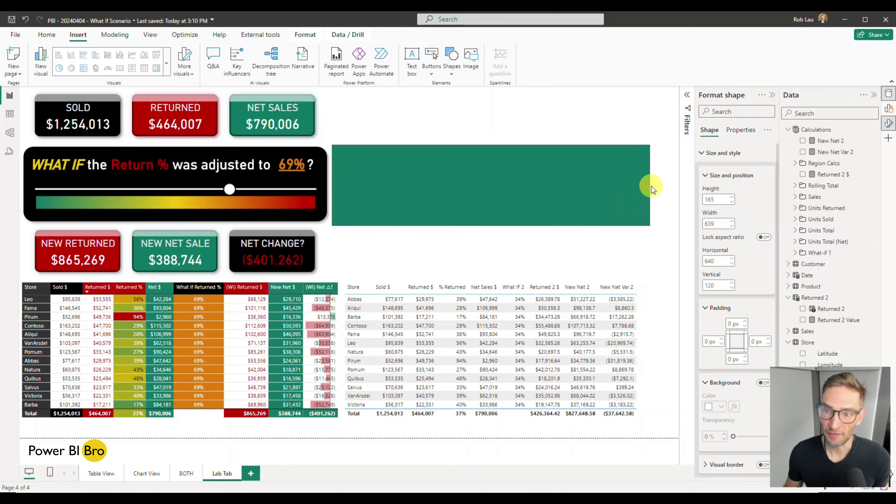
click(590, 250)
- Try to make the rectangle black through its background colour, and switch that background back off
click(480, 187)
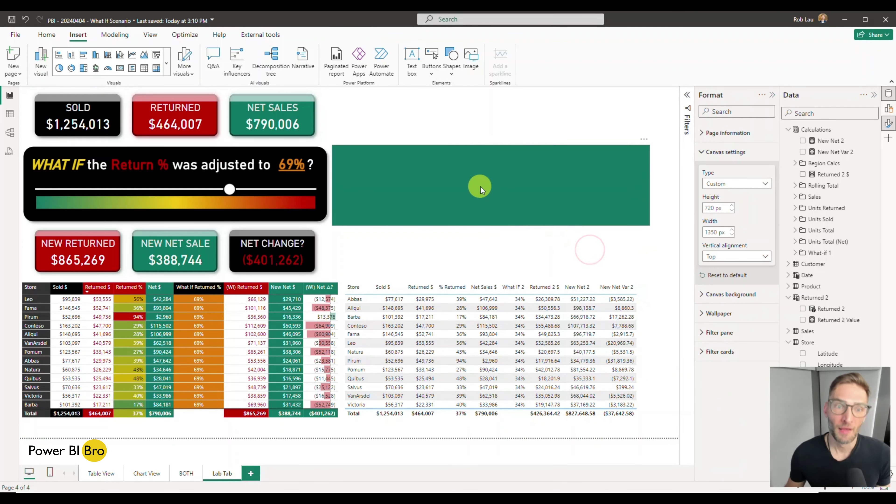
scroll(737, 255, down, 3)
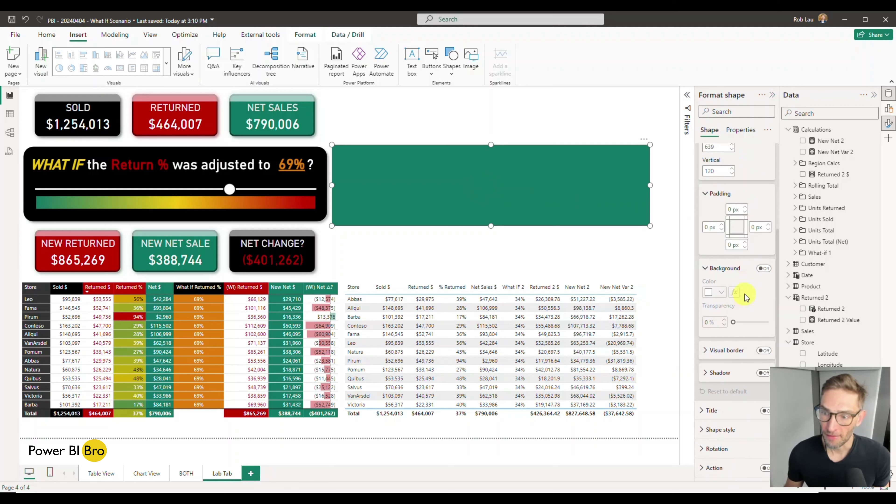
click(762, 269)
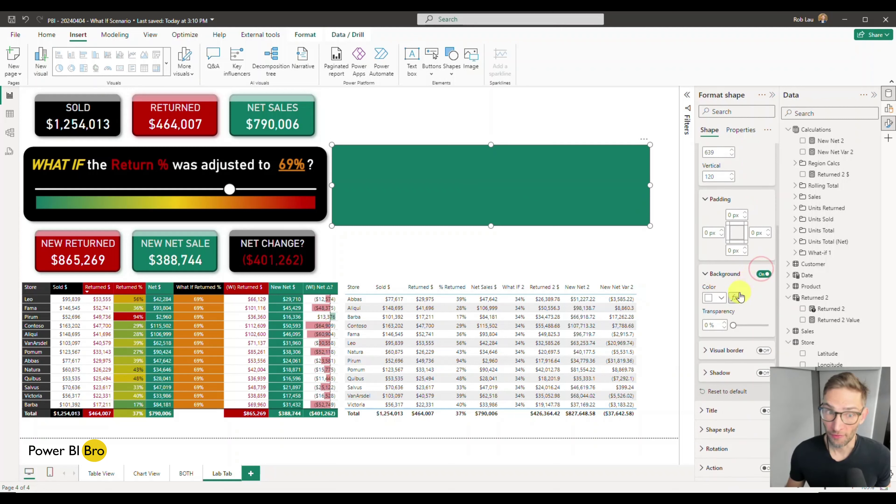
click(722, 299)
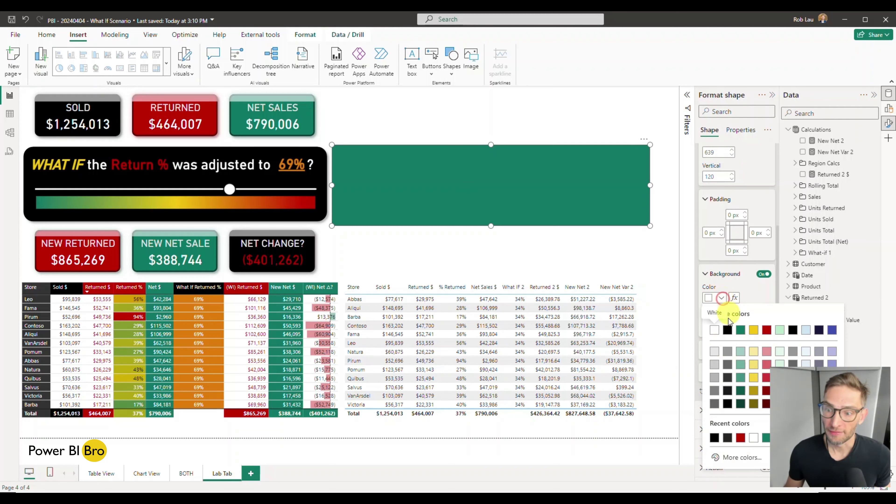
click(729, 329)
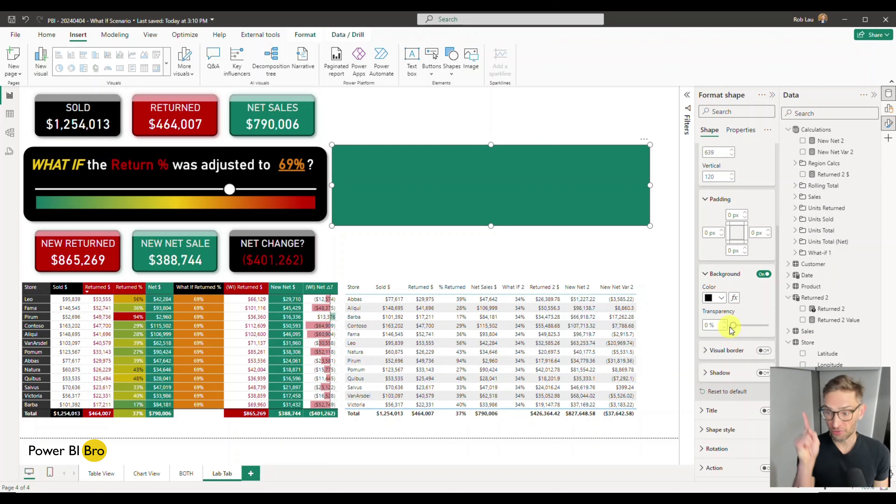
click(763, 274)
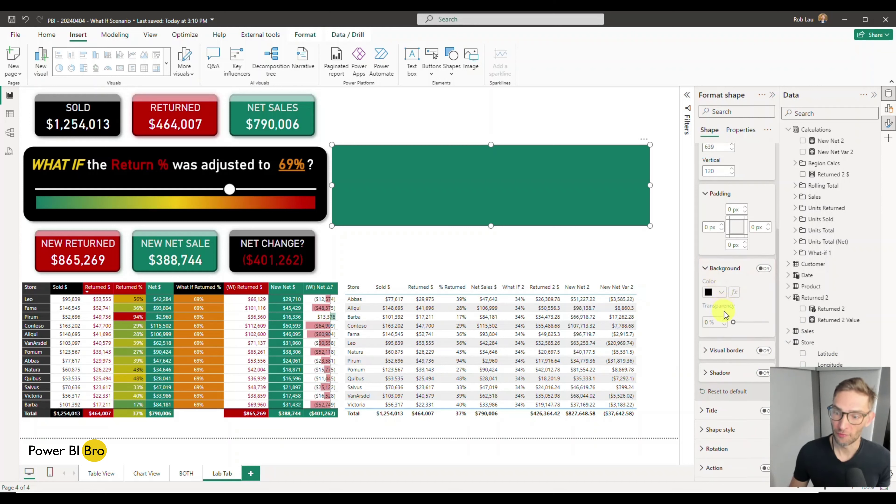
- Set the rectangle's shape fill colour to black
click(718, 431)
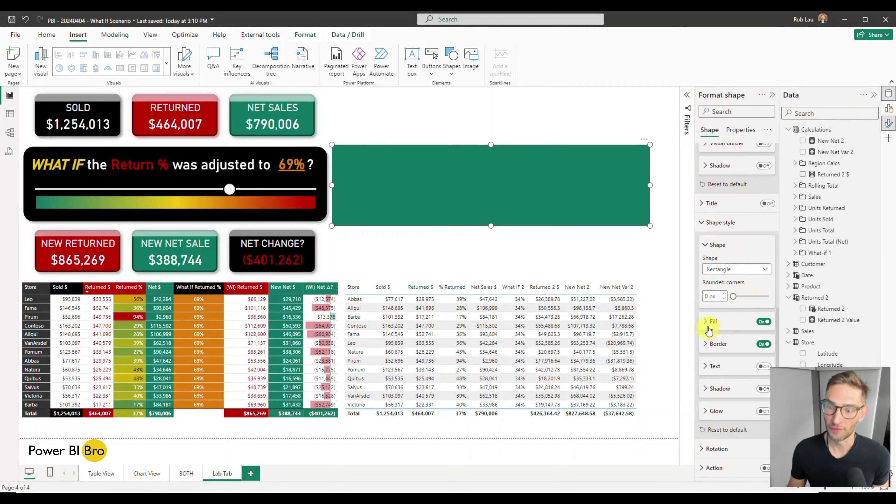
click(716, 321)
scroll(725, 320, down, 2)
click(714, 295)
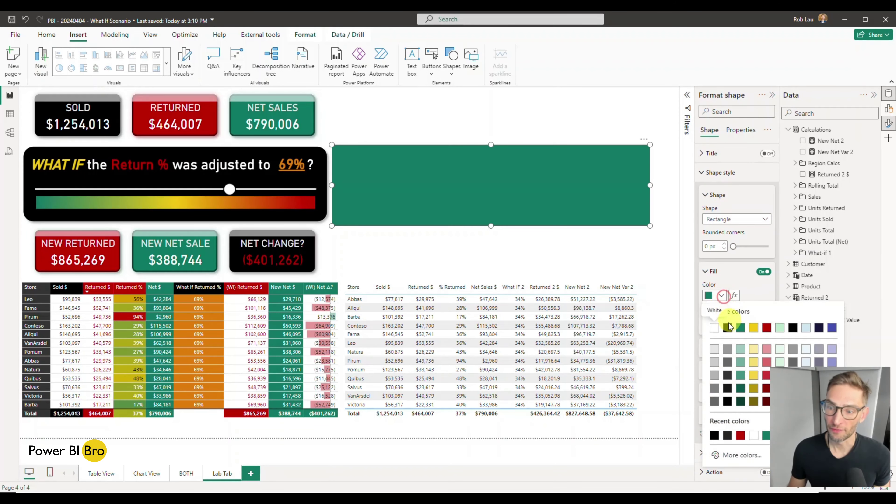
click(727, 326)
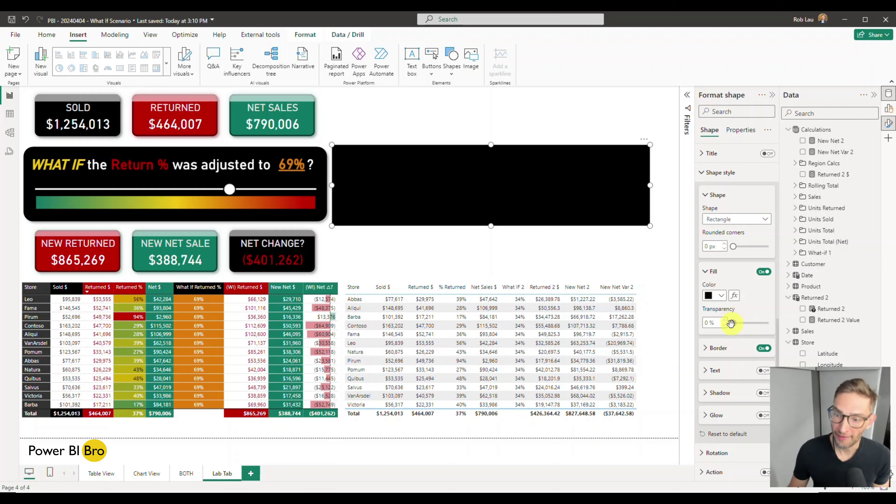
- Round the black rectangle's corners to about 23 px, keeping its shape type as Rectangle
click(760, 212)
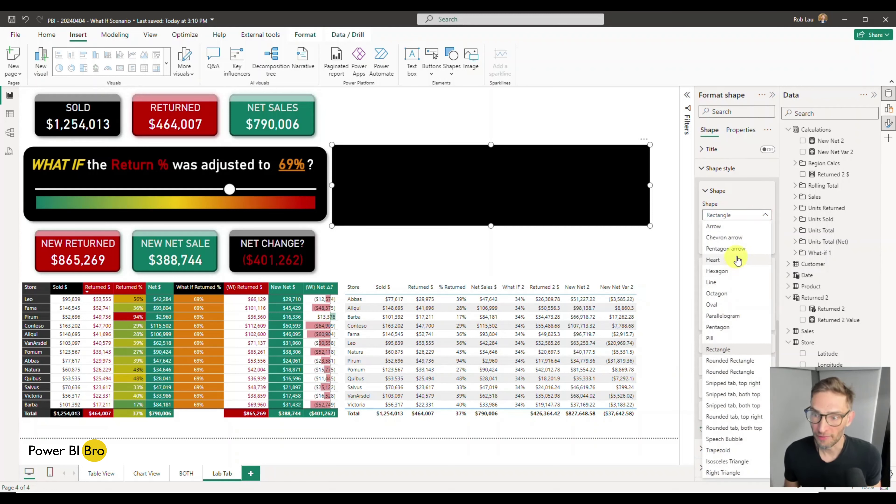
click(684, 257)
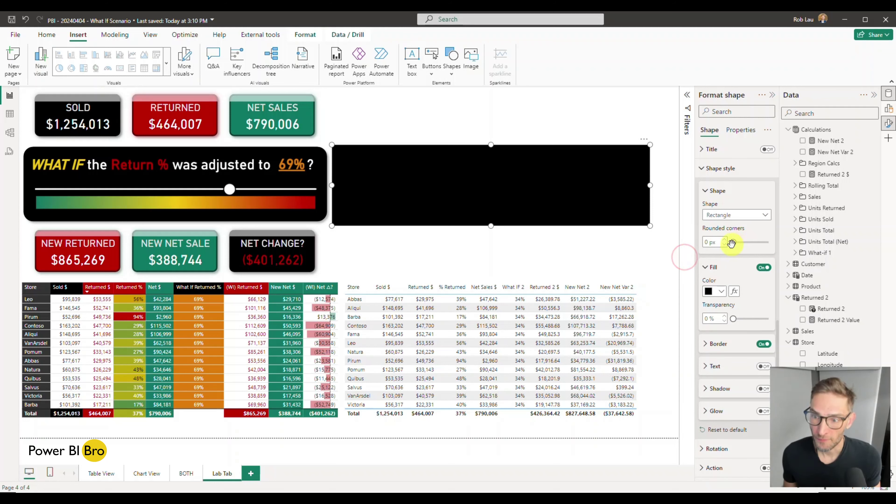
mouse_move(737, 243)
mouse_down()
mouse_move(646, 217)
mouse_move(688, 241)
mouse_move(747, 243)
mouse_move(739, 242)
mouse_up()
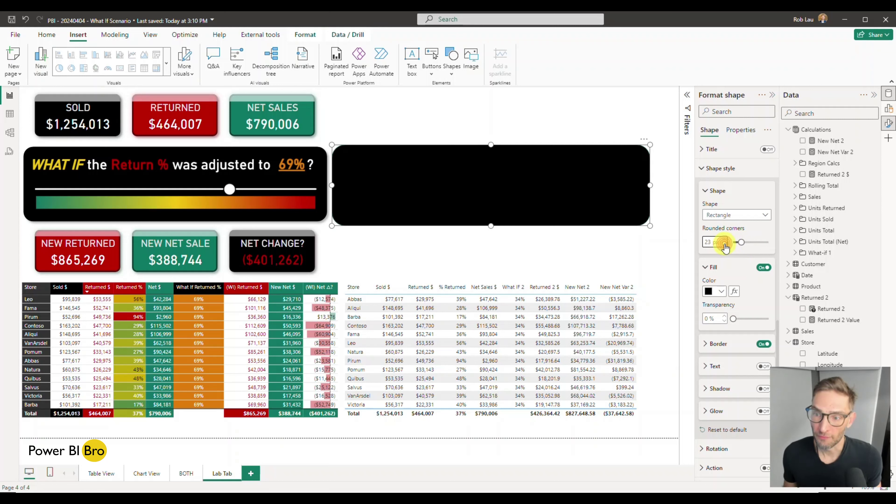
click(517, 254)
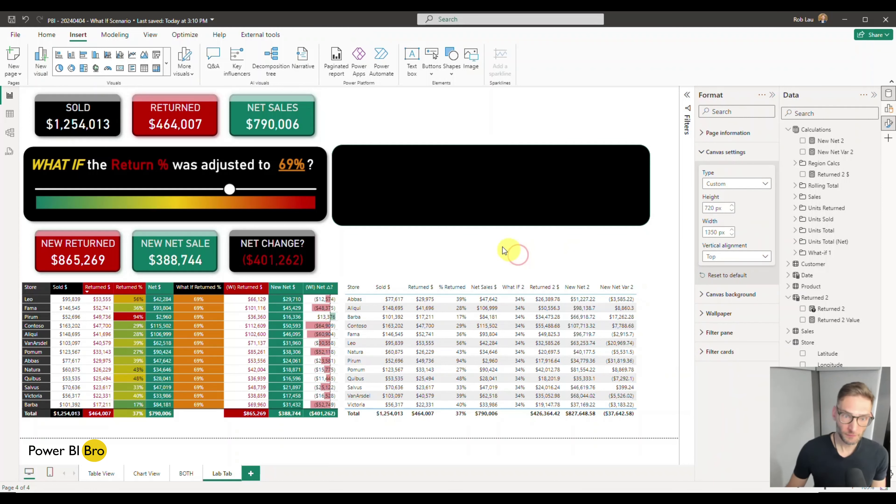
- Send the black rounded rectangle to the back, behind the Return $ headline, slider and gradient bar
click(488, 224)
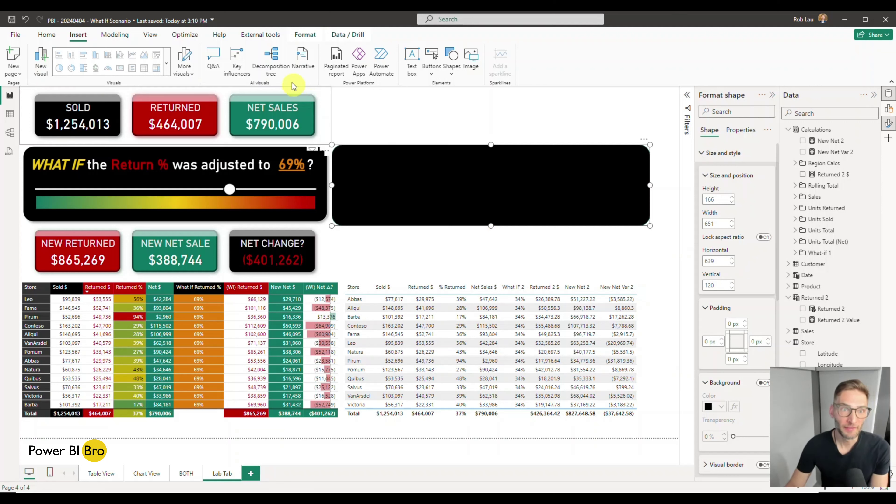
click(296, 39)
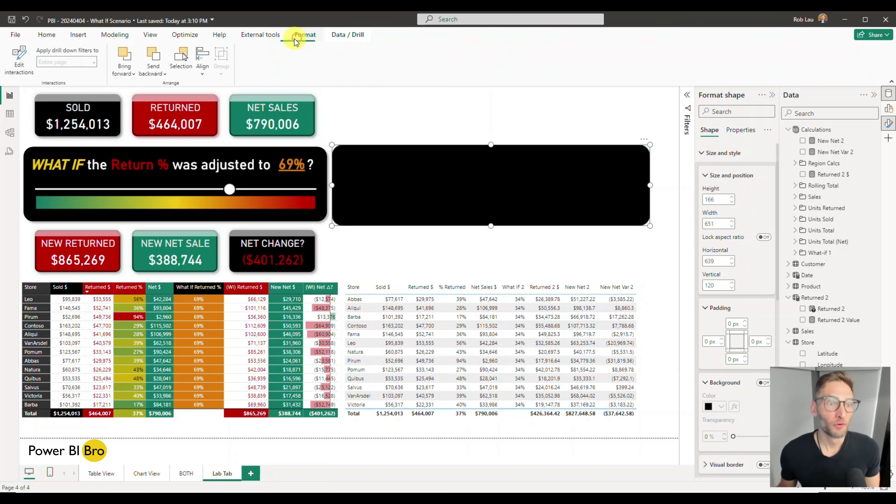
click(153, 71)
click(164, 105)
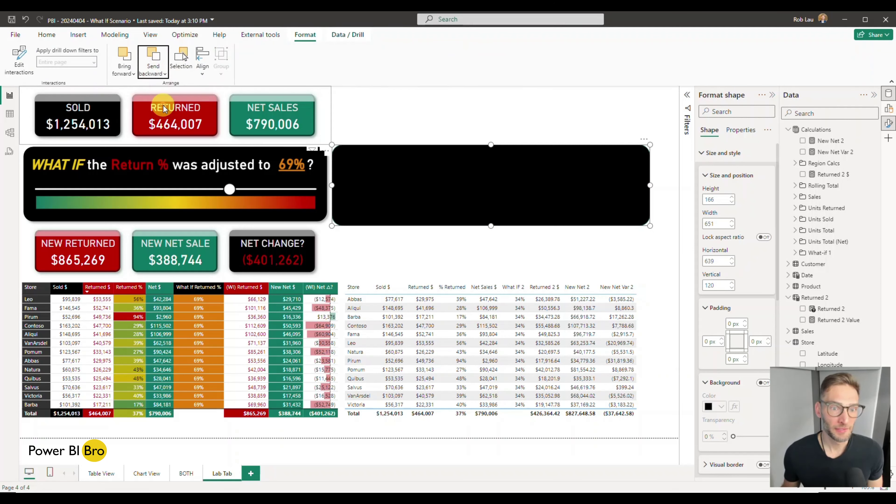
click(518, 231)
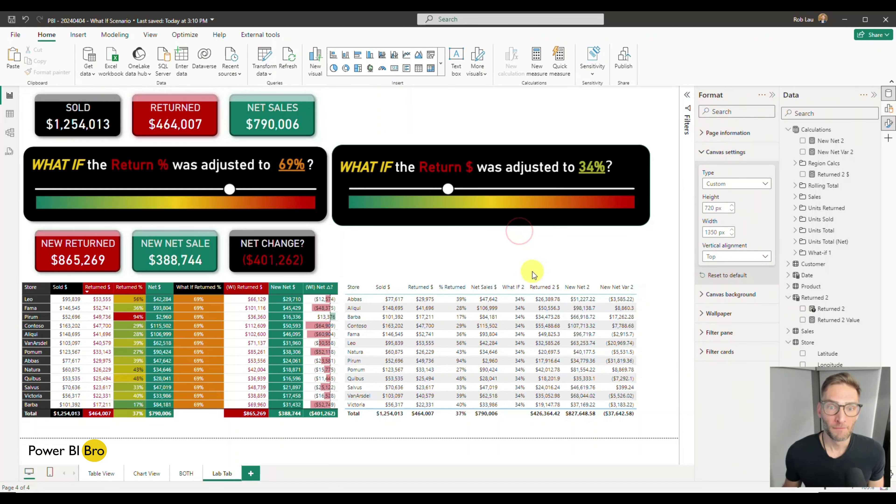
- Shrink the black backing shape to a height of about 157, with its vertical position at about 126
click(484, 224)
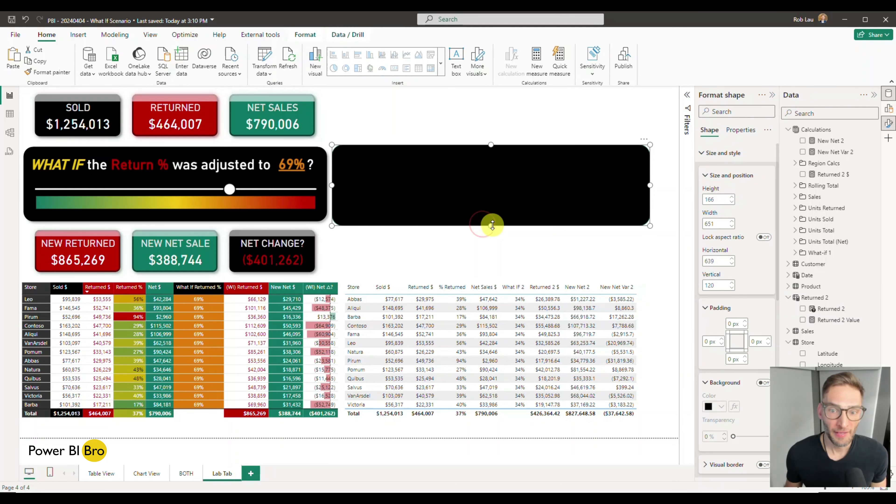
drag(490, 225, 492, 222)
click(490, 243)
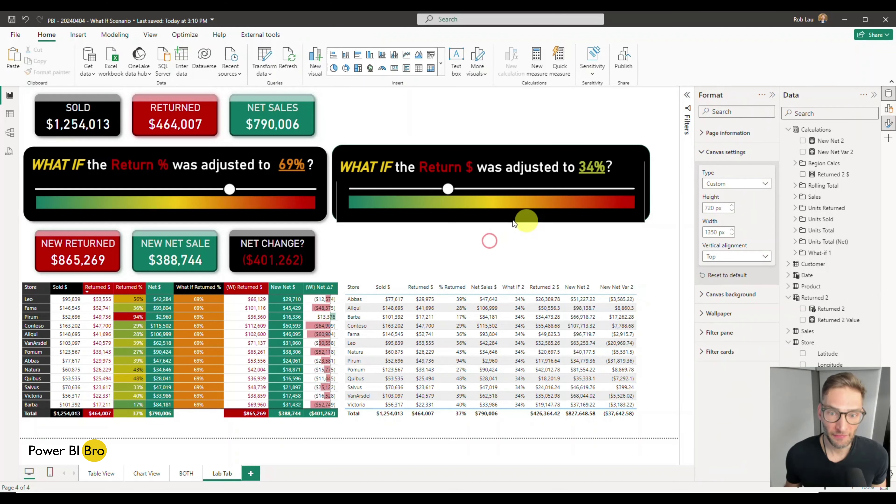
click(508, 218)
click(333, 218)
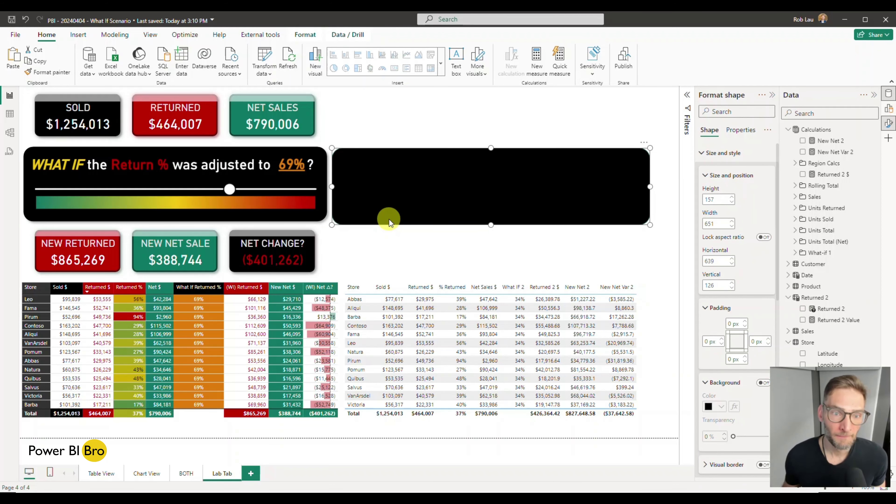
click(412, 265)
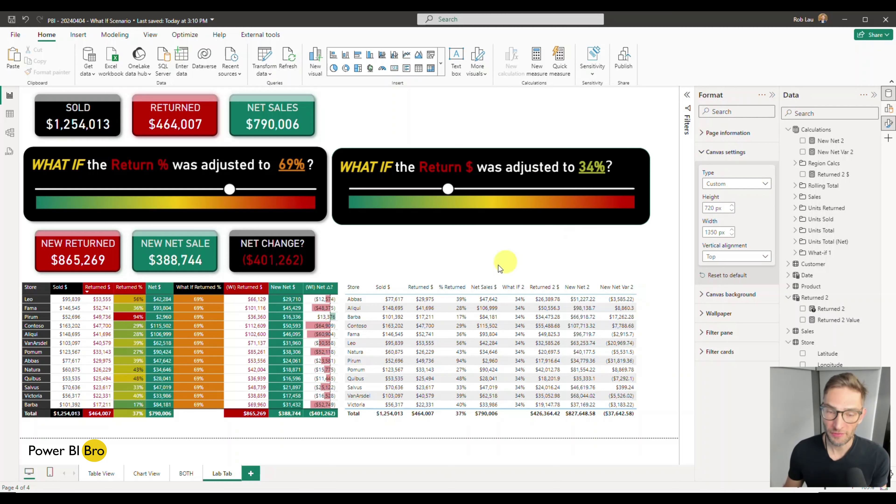
- Test the Return $ what-if slider by moving it to 1% and to 94%
drag(448, 189, 352, 186)
click(408, 262)
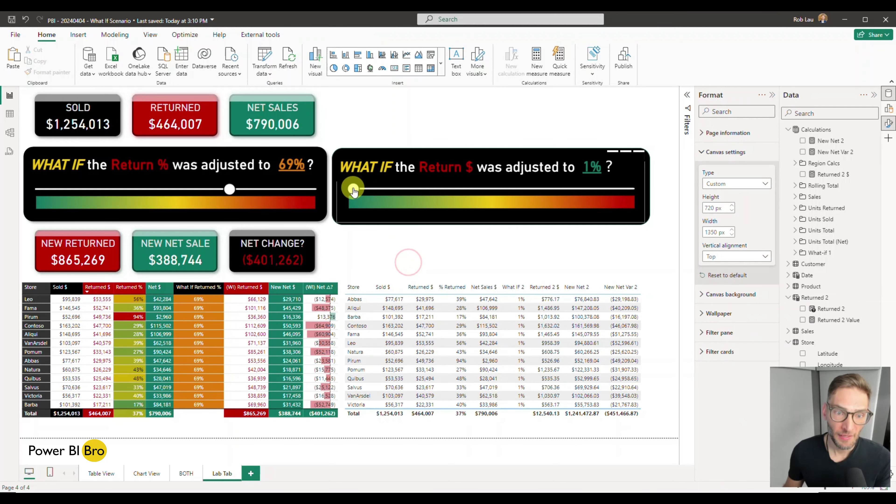
drag(490, 191, 620, 189)
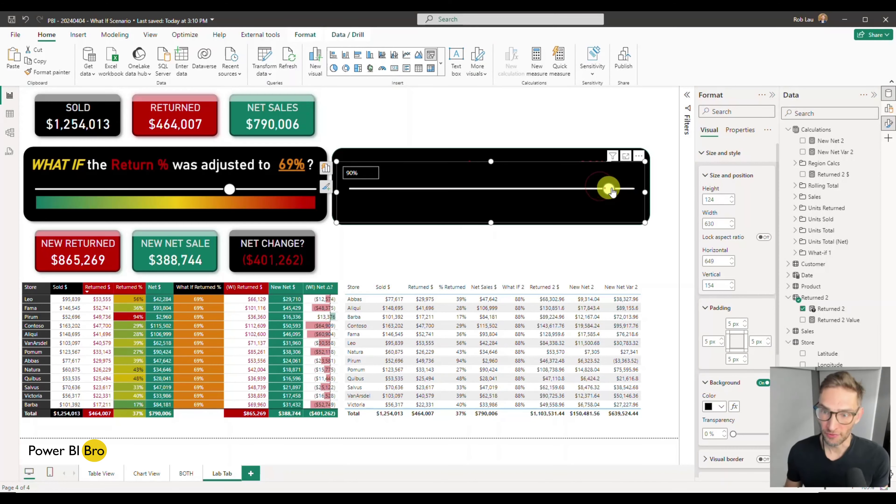
click(570, 229)
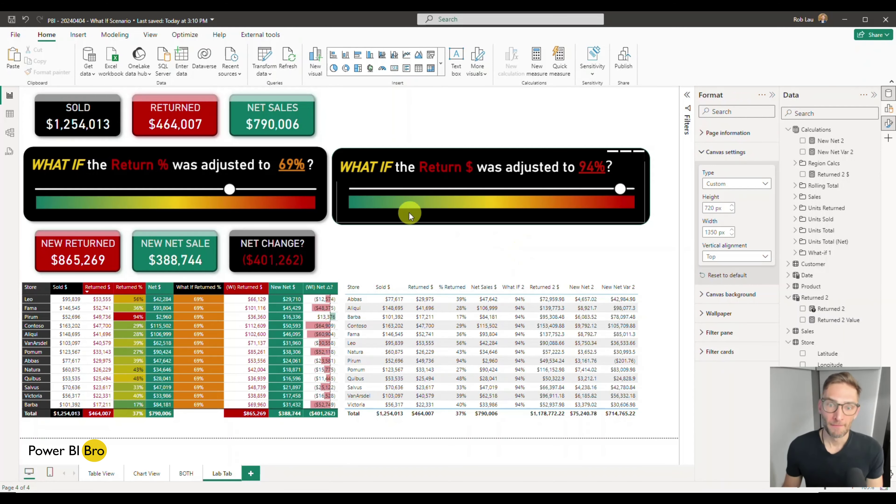
- Turn on Maintain layer order for the black backing shape
click(344, 224)
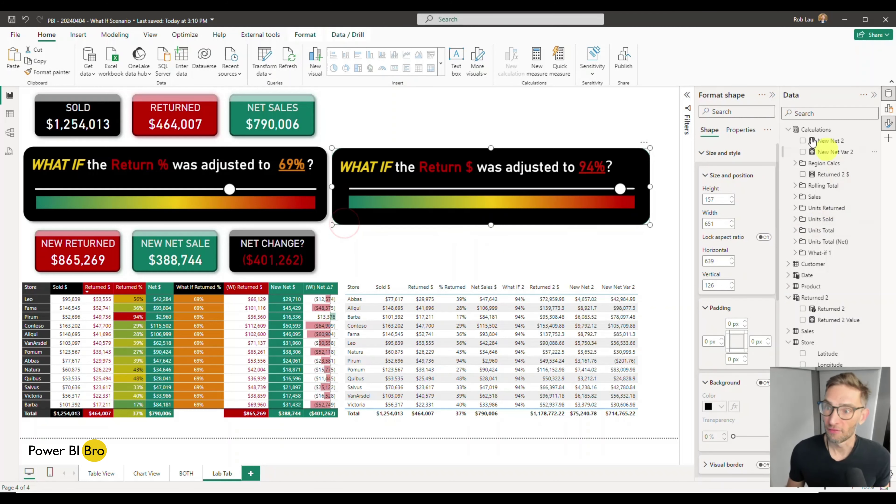
click(737, 131)
click(762, 225)
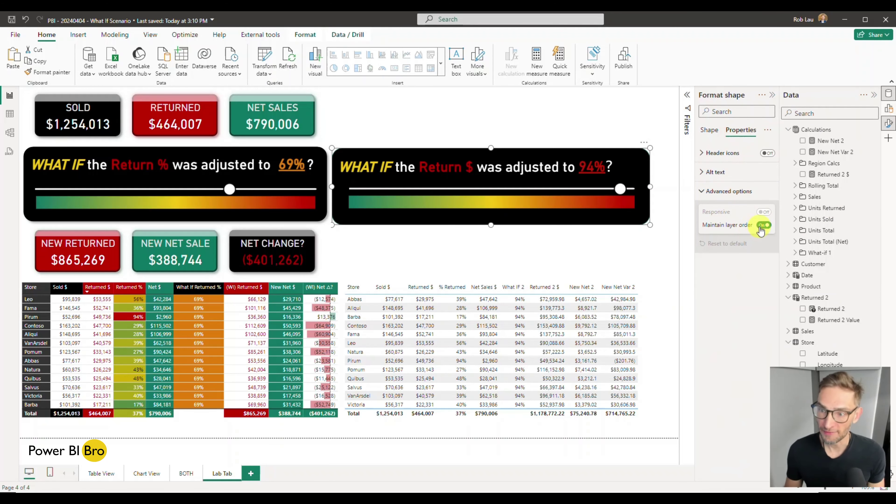
click(461, 253)
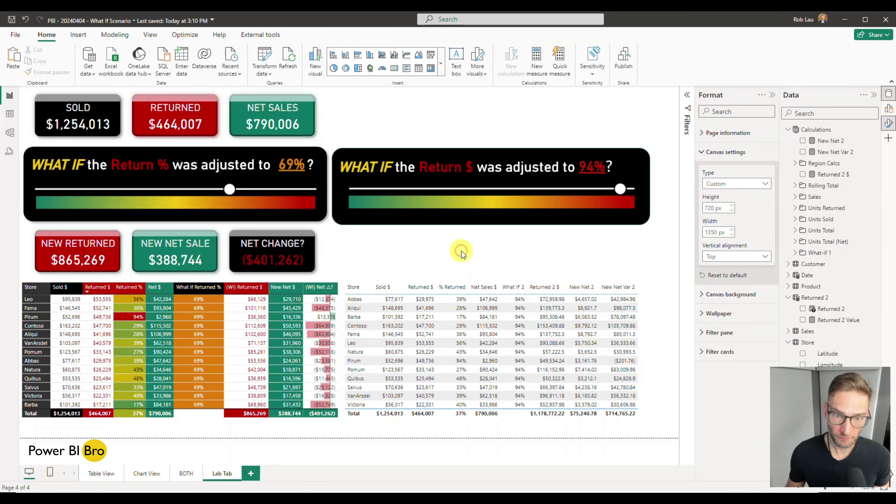
- Group all the Return $ what-if elements and move the group to about 675 horizontal and 122 vertical
drag(663, 239, 330, 127)
right_click(397, 151)
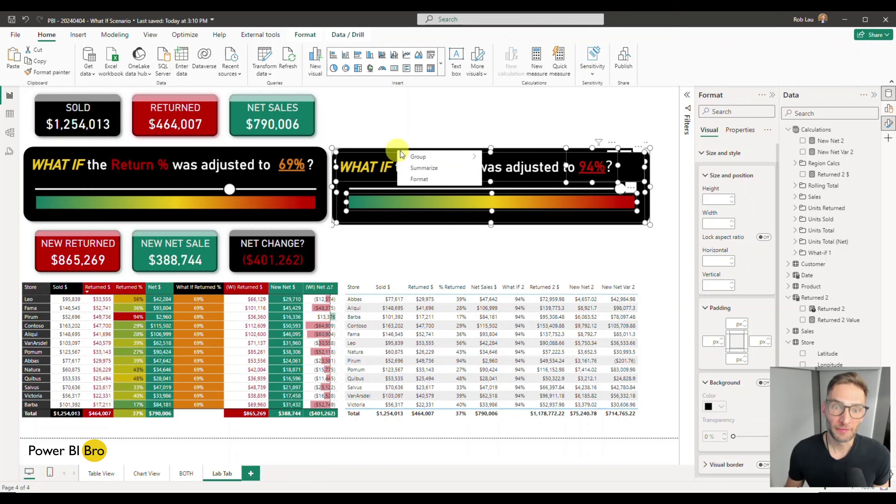
mouse_move(420, 156)
click(509, 158)
click(491, 235)
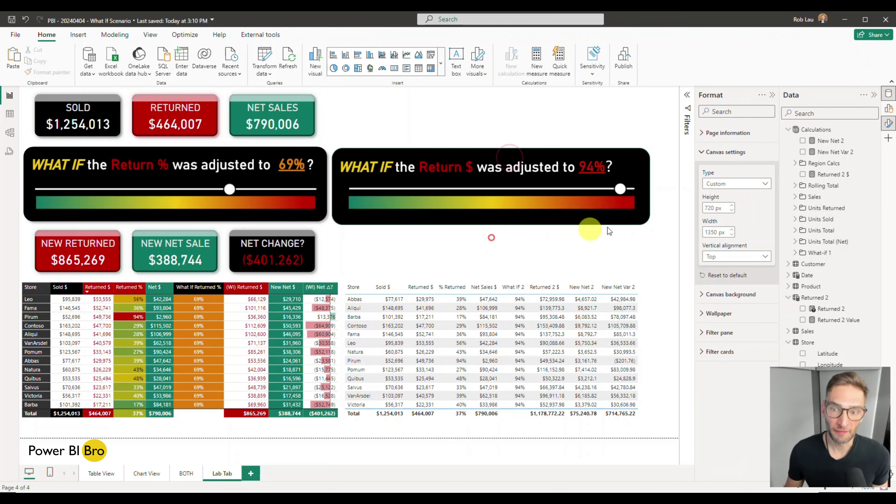
drag(610, 225, 630, 222)
click(464, 259)
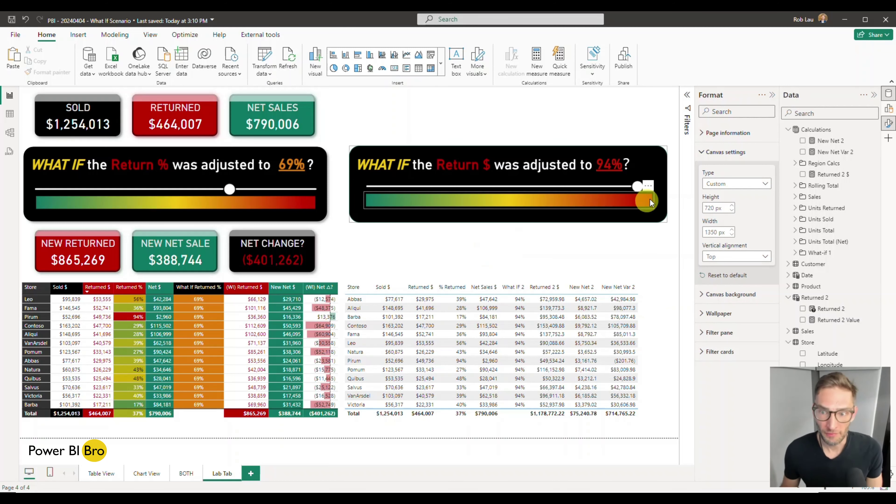
drag(638, 188, 546, 187)
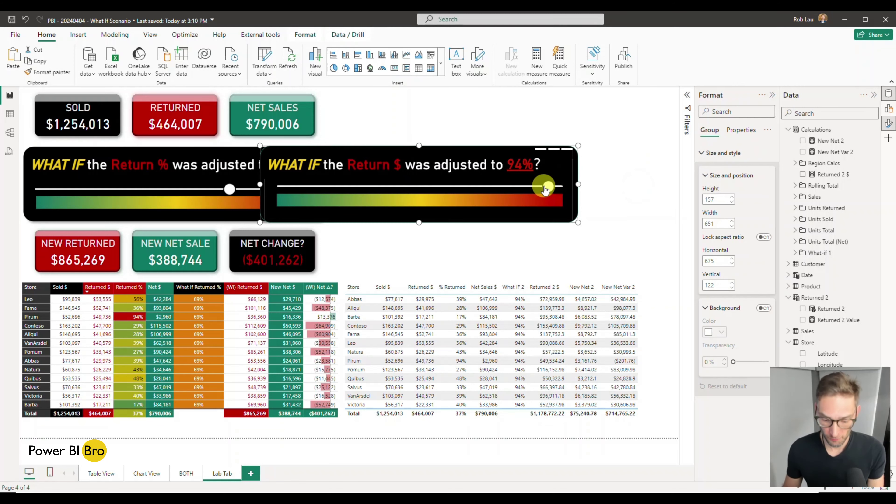
key(ctrl+z)
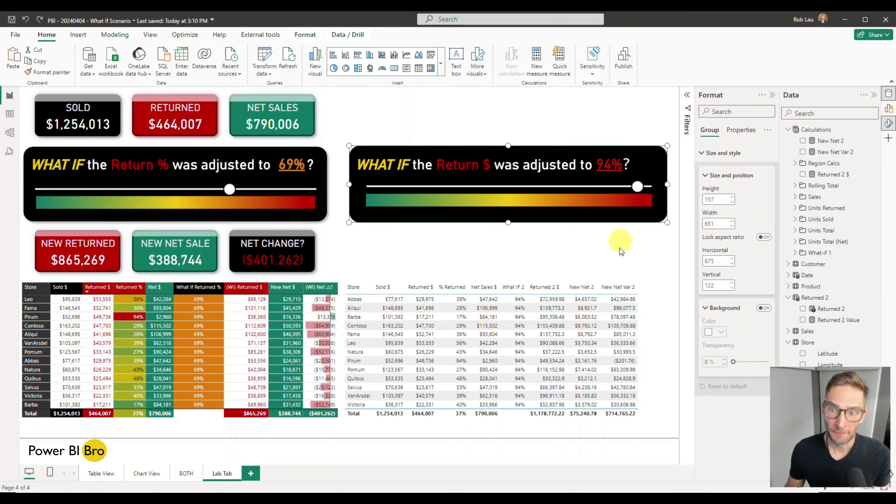
click(620, 248)
- Shift the Return $ what-if group slightly to the left and set its slider to 47%
drag(639, 188, 632, 188)
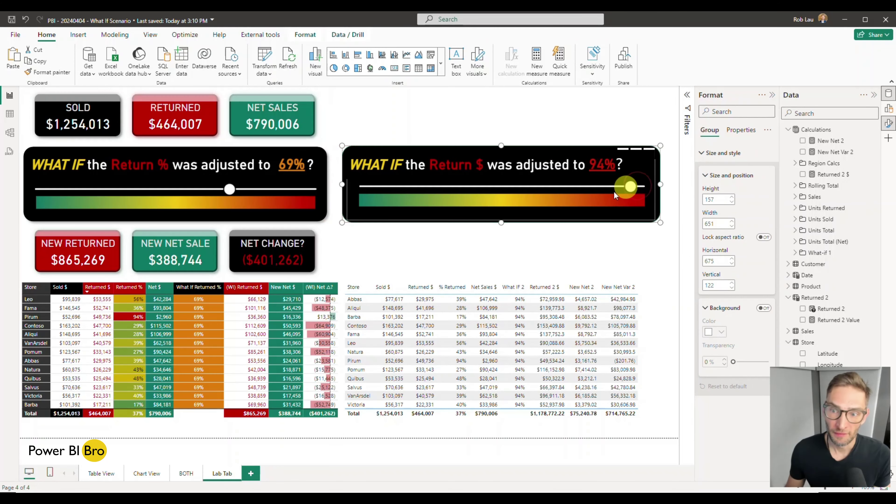
click(630, 186)
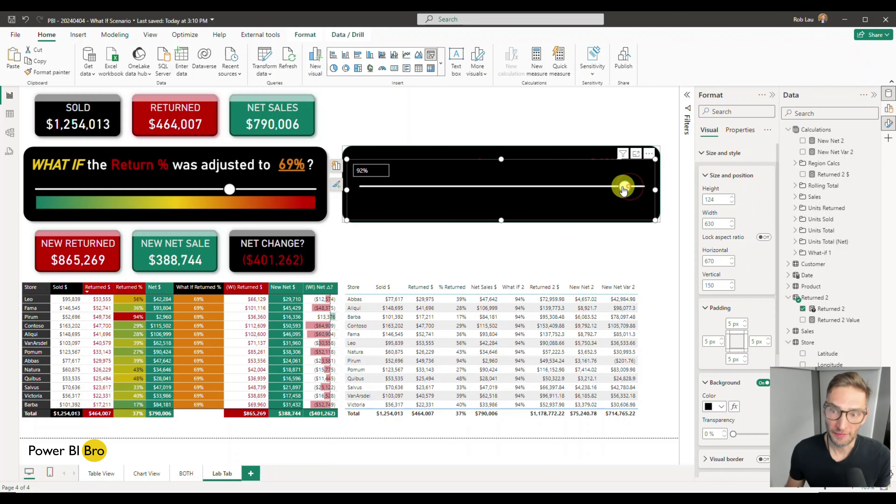
drag(624, 186, 495, 186)
click(528, 251)
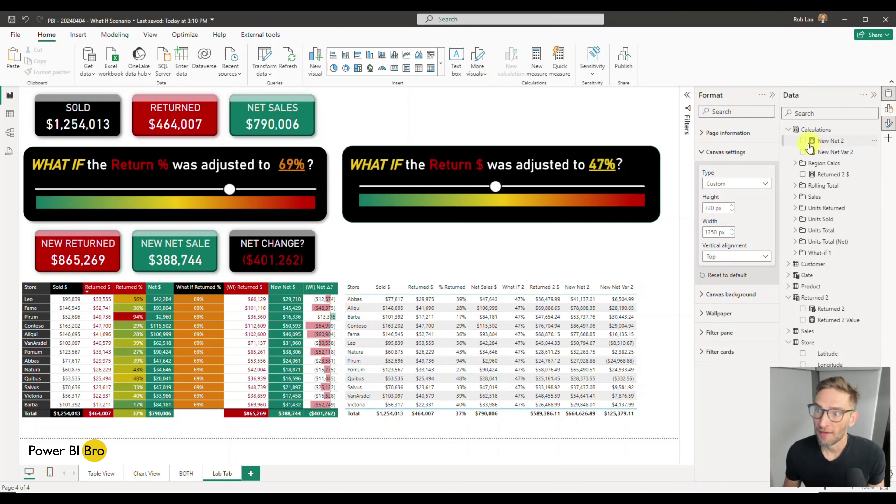
- Create a new-style card visual showing Returned 2 $, New Net 2 and New Net Var 2
click(803, 175)
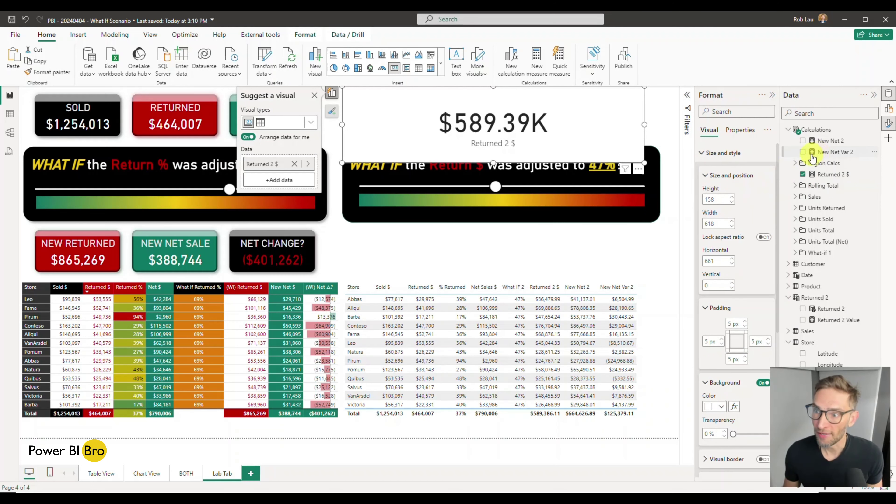
click(802, 140)
click(802, 151)
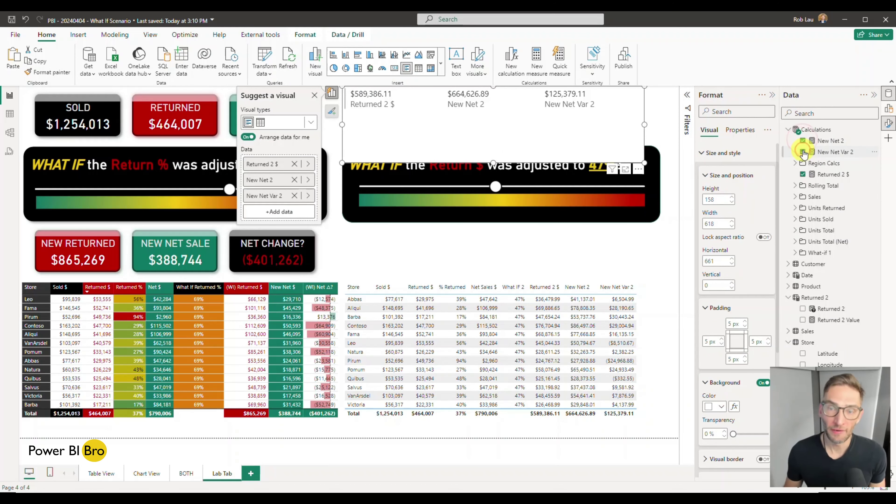
click(441, 68)
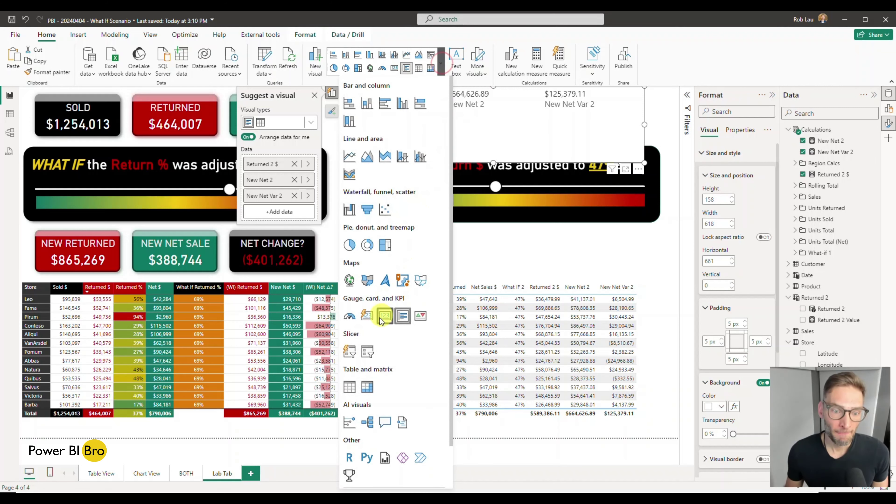
click(367, 315)
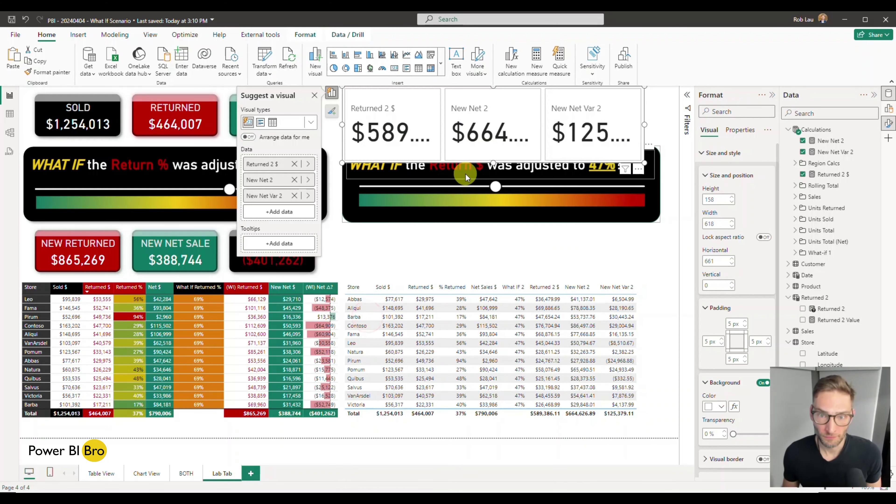
- Reduce the callout values' font size to 28 for all series in the new card visual
scroll(741, 321, down, 3)
scroll(742, 323, down, 1)
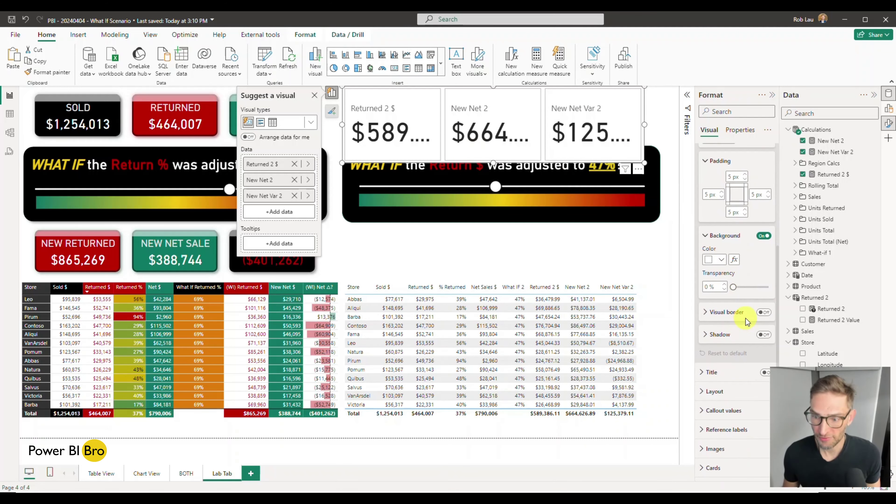
click(718, 411)
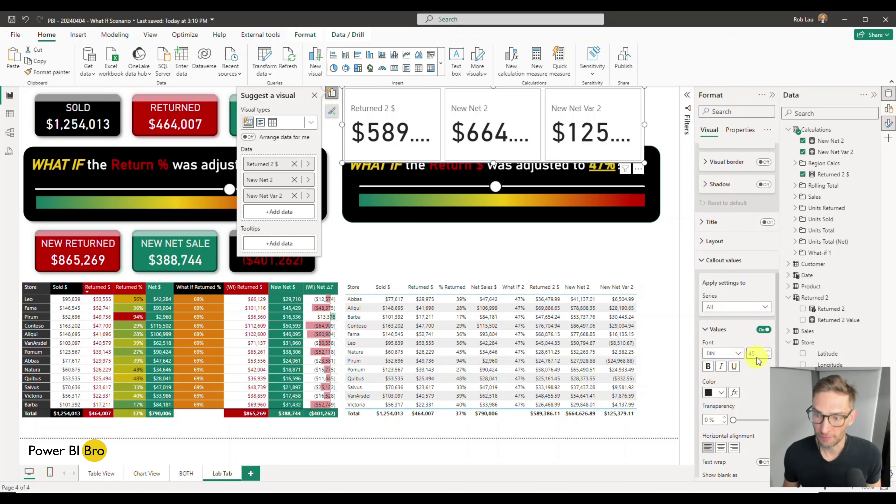
click(768, 357)
click(768, 356)
click(768, 356)
click(767, 357)
click(768, 357)
click(768, 356)
click(768, 357)
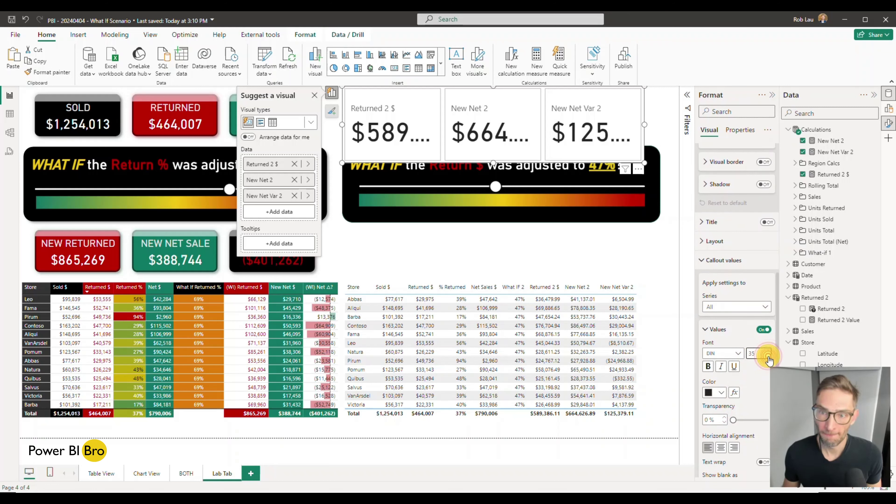
click(767, 357)
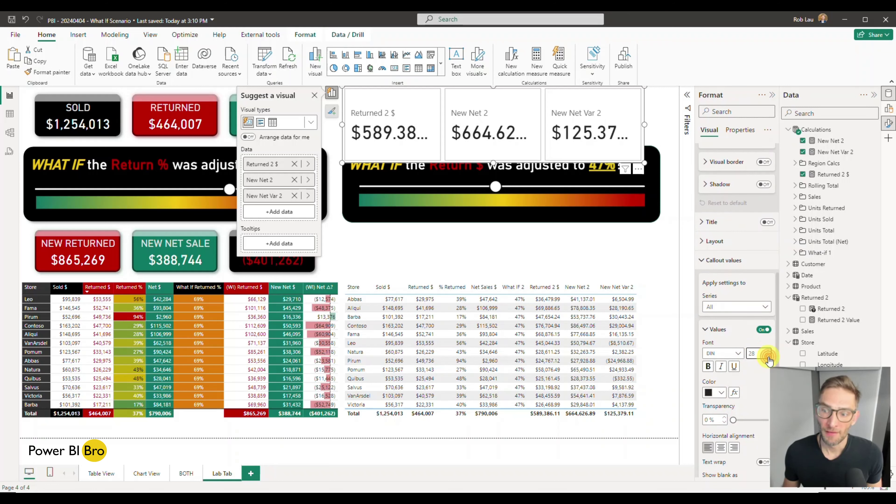
- Move the card visual beneath the Return $ what-if group and shorten it from its upper edge to fit above the table
drag(441, 149, 440, 261)
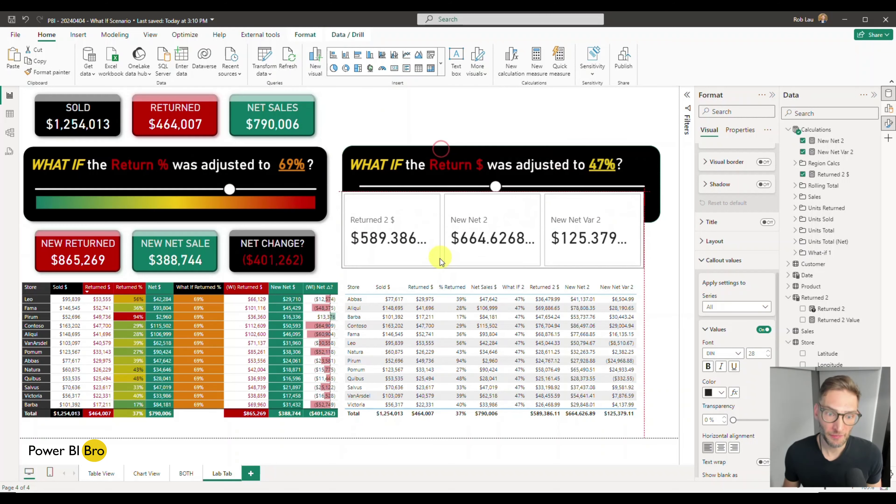
drag(494, 200, 488, 228)
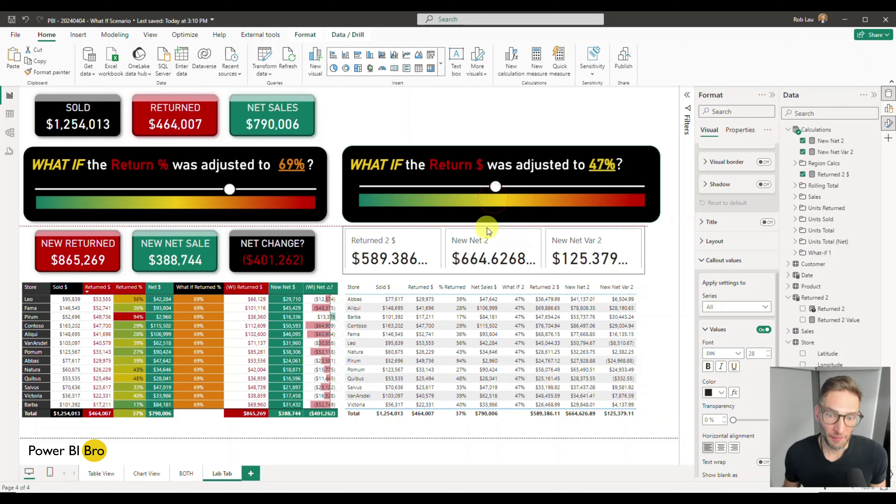
click(512, 113)
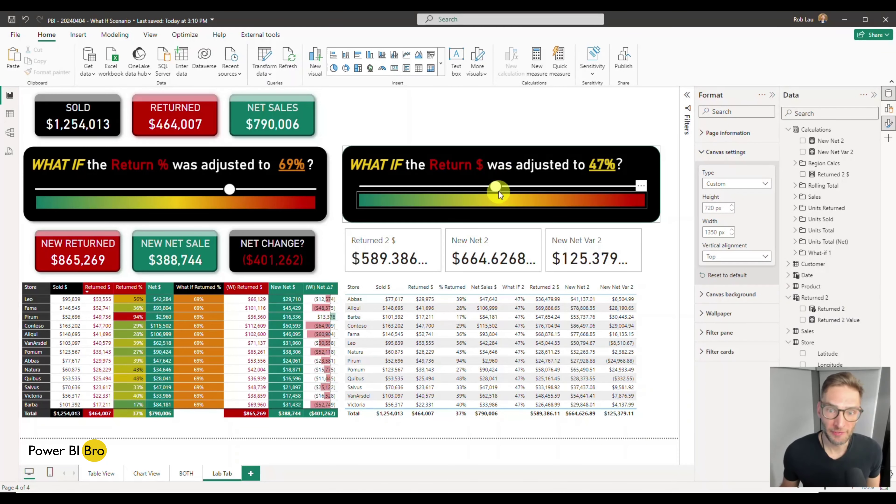
- Set the Return $ what-if slider first to 67% and finally to 85% to test the cards
drag(495, 187, 553, 187)
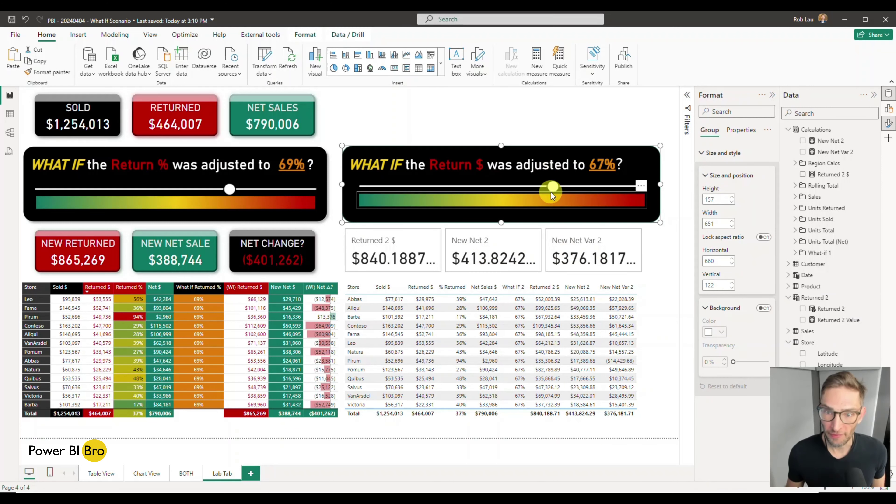
drag(553, 187, 605, 187)
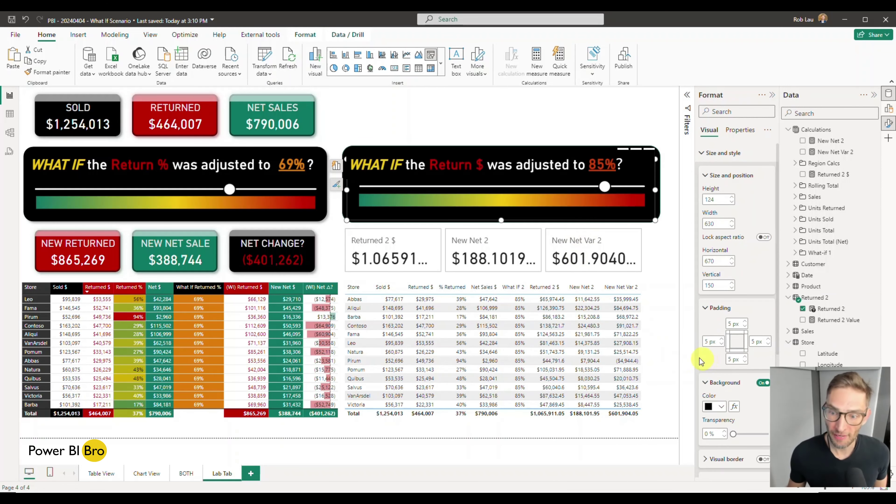
click(661, 351)
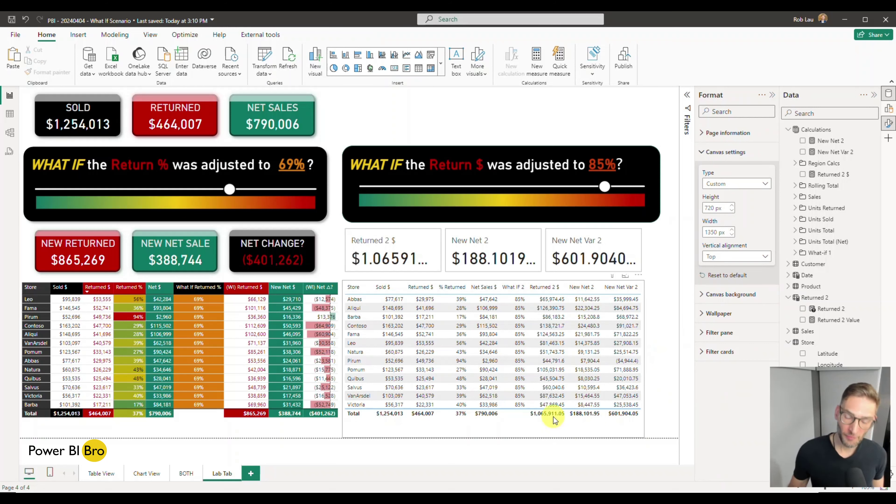